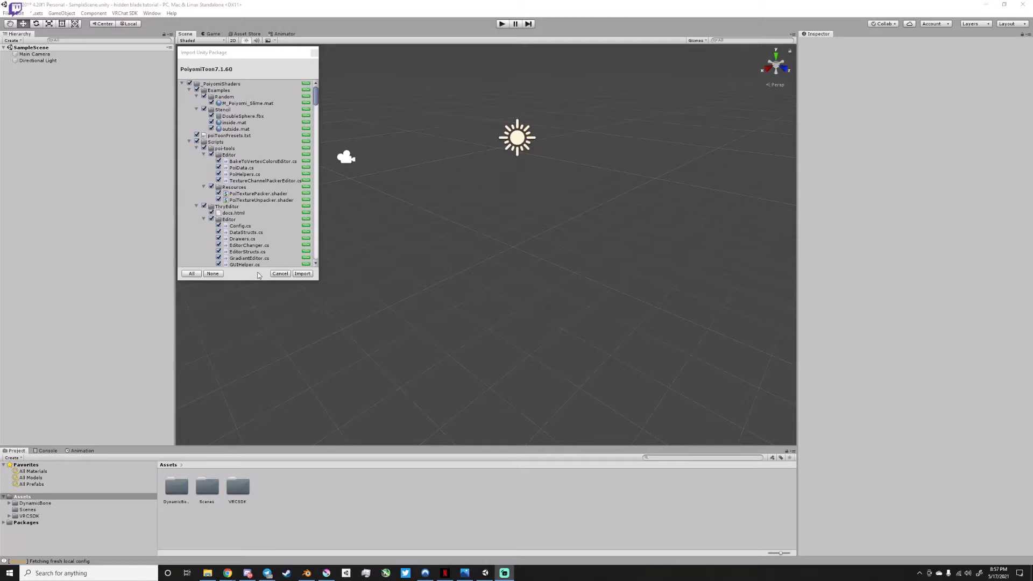
Import the complete PoiyomiToon7.1.60 package.
drag(233, 56, 267, 89)
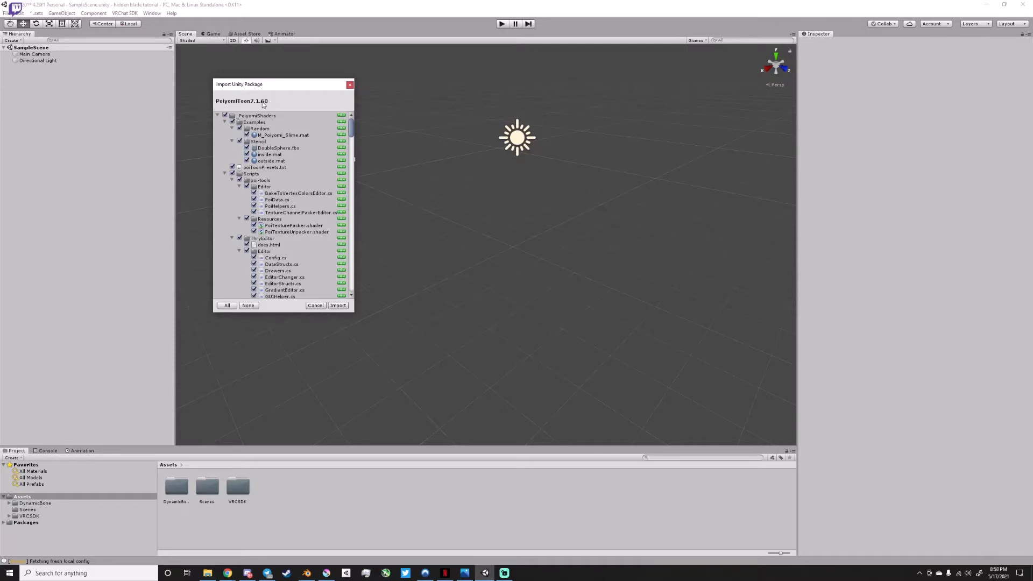
click(341, 305)
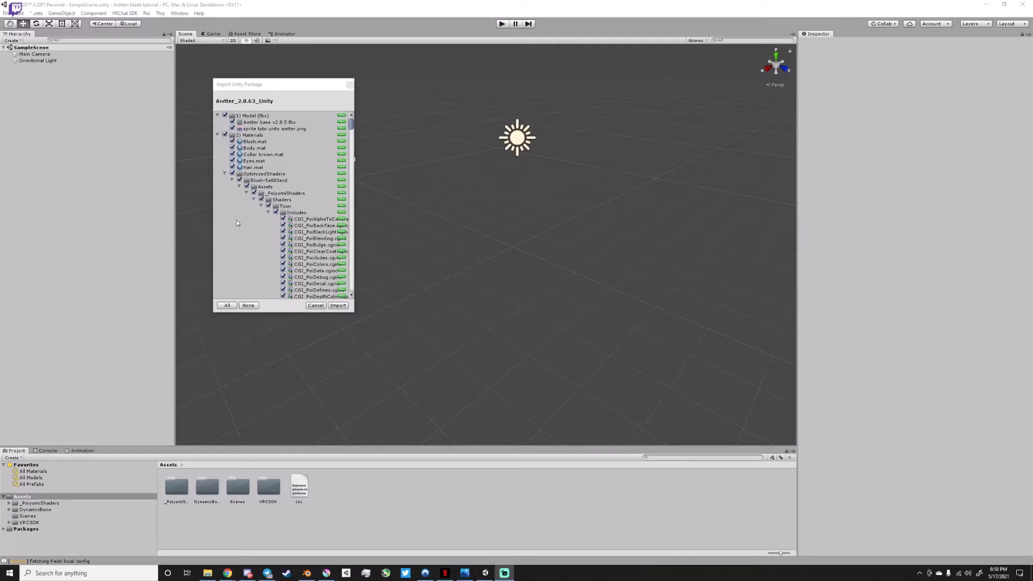
Import the Awtter_2.8.63_Unity package with its _PoiyomiShaders folder excluded.
click(217, 115)
click(218, 122)
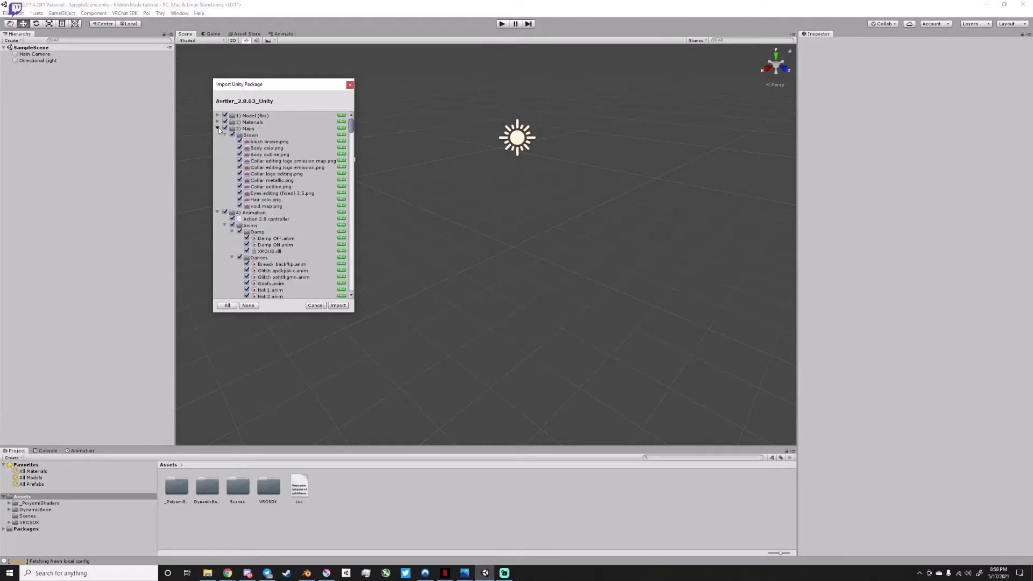
click(219, 129)
click(218, 135)
click(218, 142)
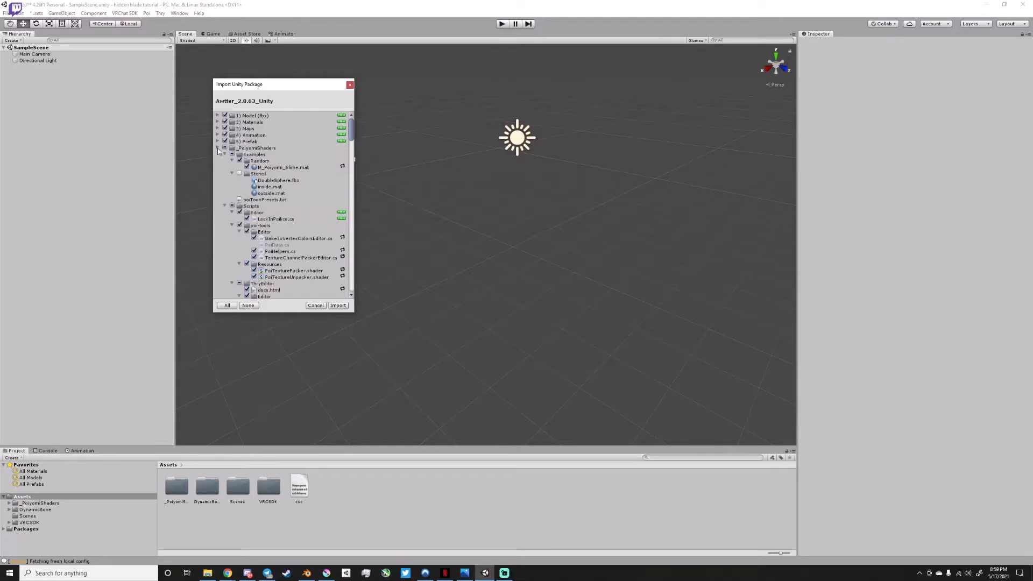
click(218, 148)
click(225, 148)
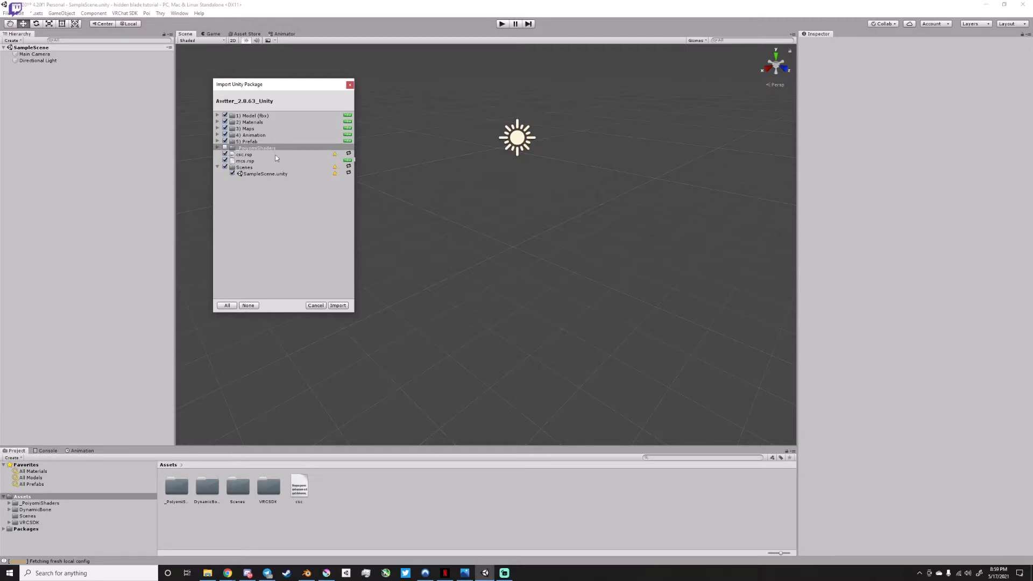
click(338, 305)
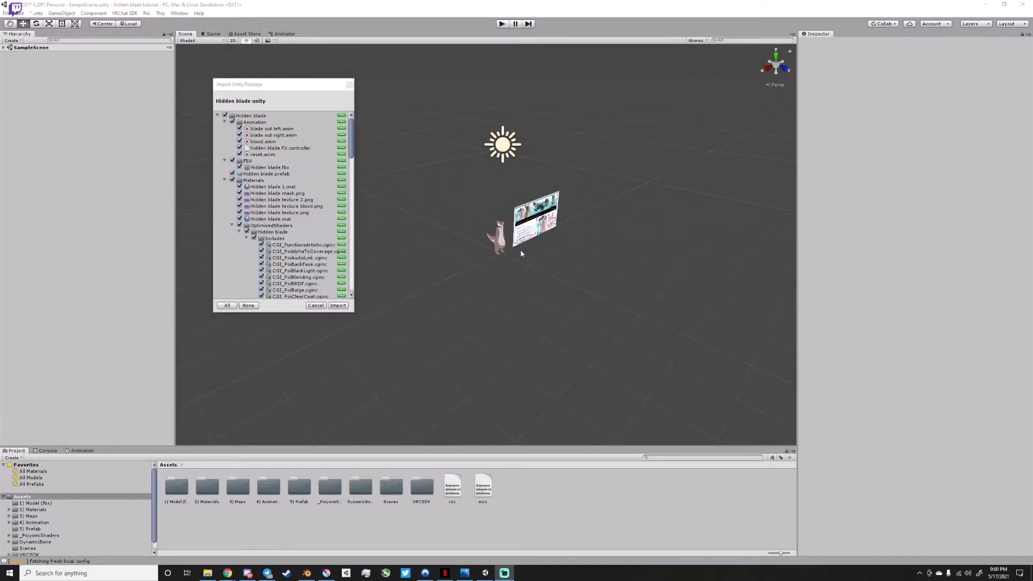
Import the complete Hidden blade unity package and add its Hidden blade prefab to the scene.
click(338, 305)
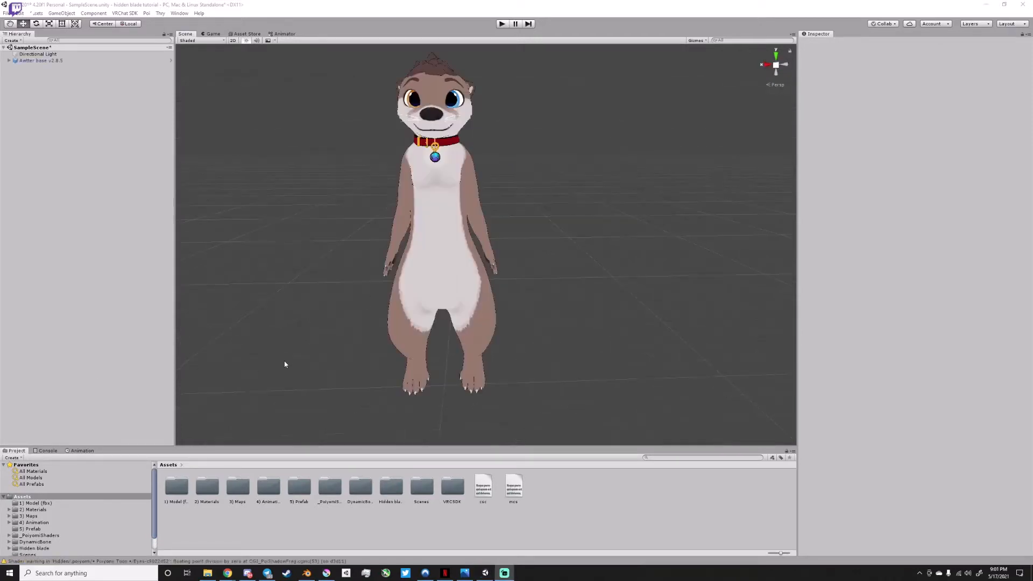
double_click(391, 490)
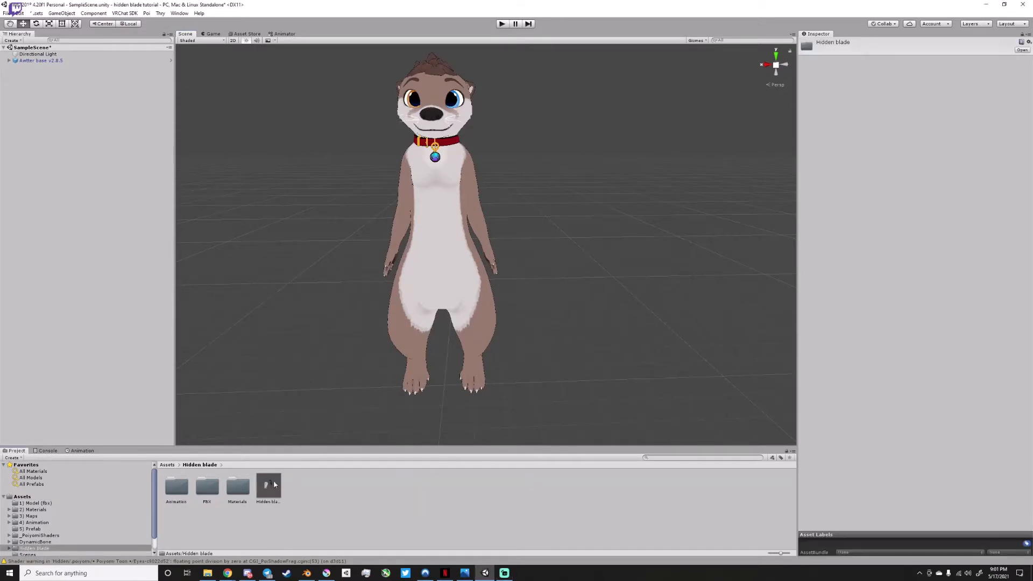
drag(268, 489, 57, 211)
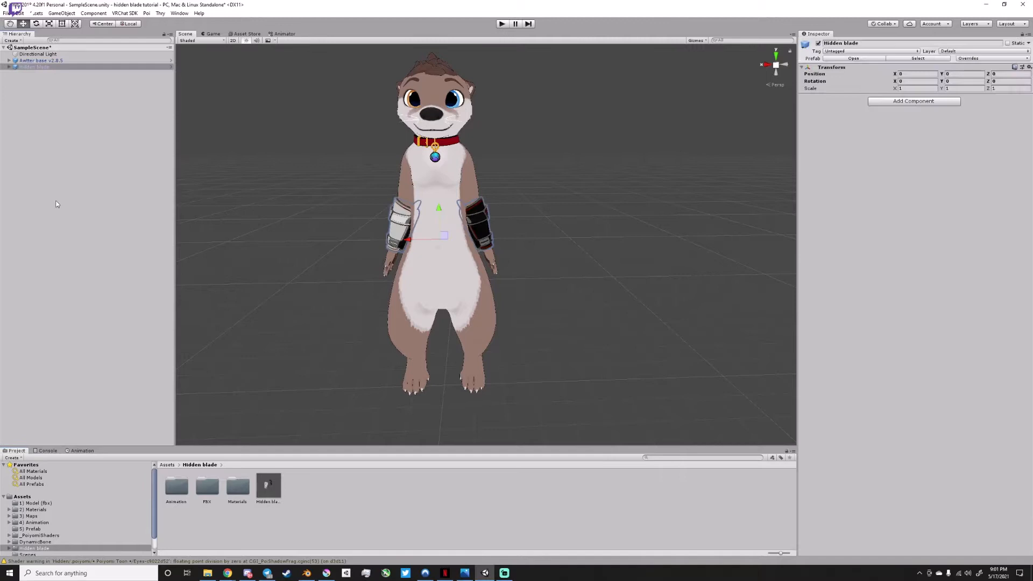
Unpack the Hidden blade prefab and make it a child of the Awtter base avatar.
right_click(23, 66)
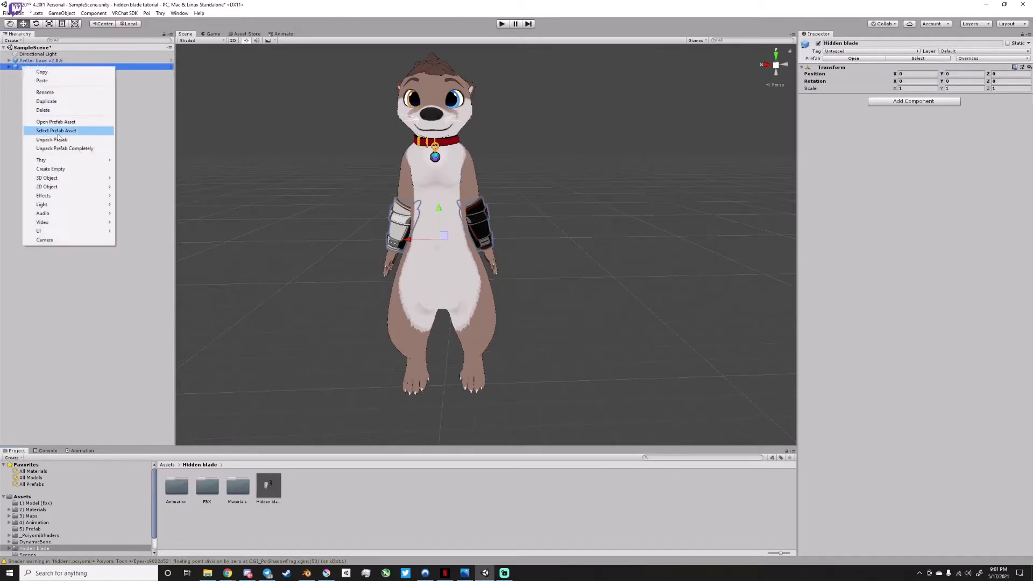
click(59, 140)
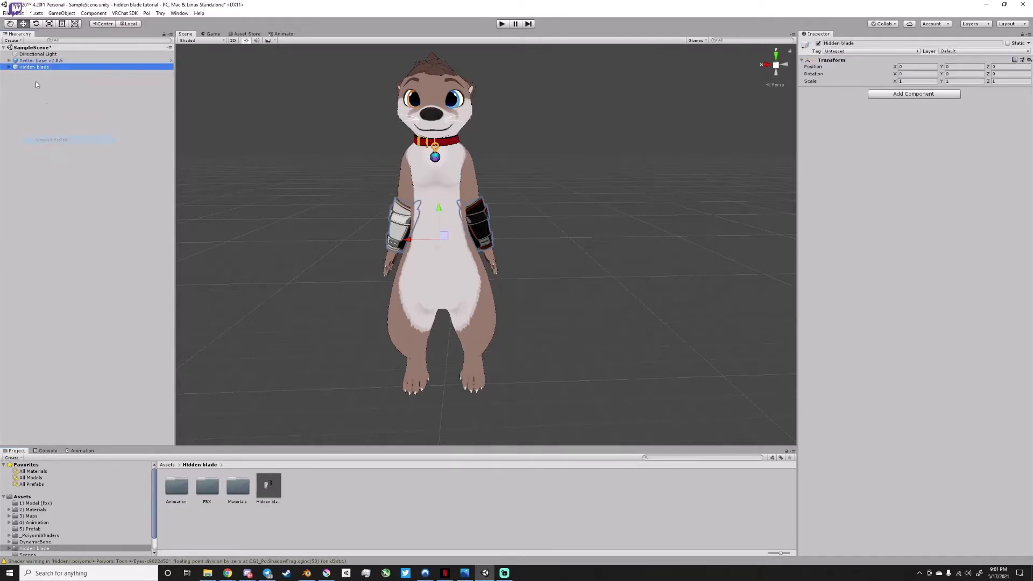
click(9, 67)
click(9, 60)
drag(33, 80, 34, 64)
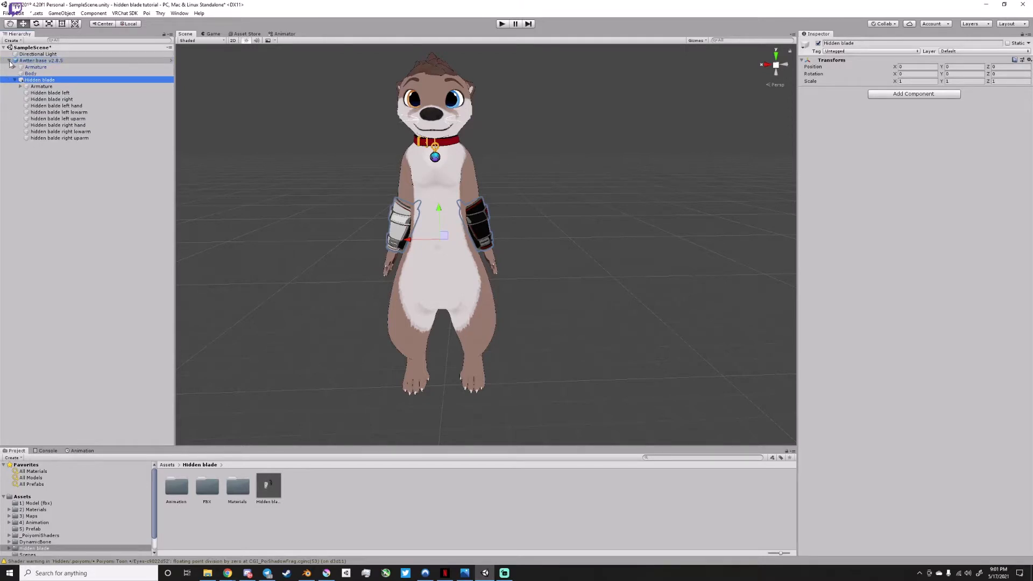
Expand the avatar's armature through Hips, Spine and Chest down to the Hand_L and Hand_R bones.
click(15, 66)
click(20, 73)
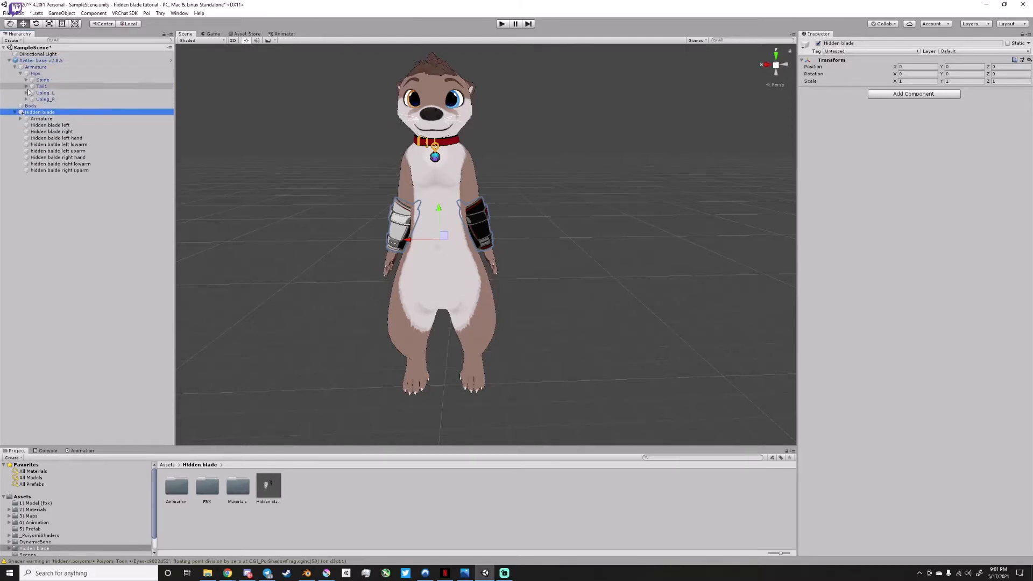
click(26, 79)
click(34, 86)
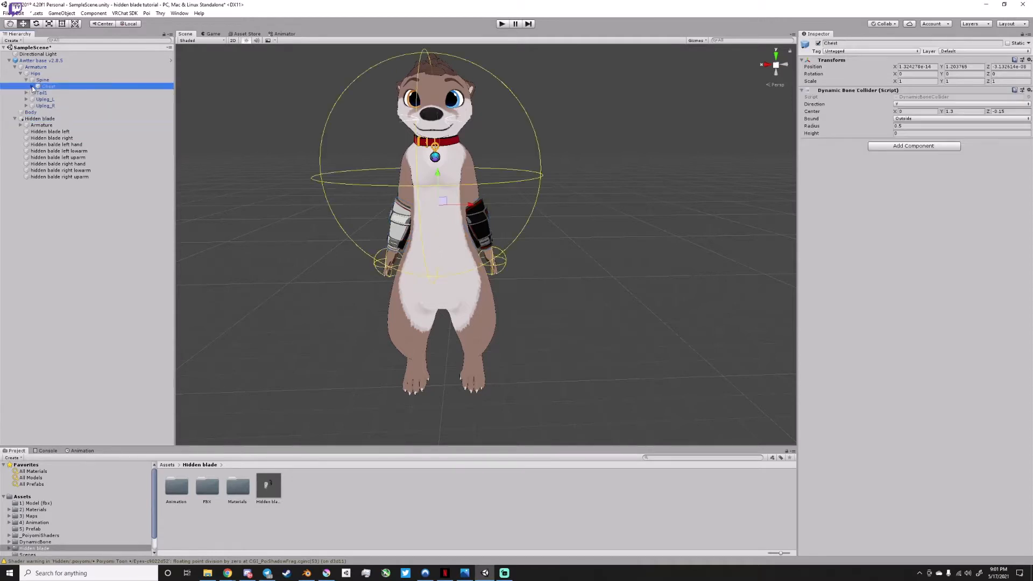
click(31, 86)
click(37, 100)
click(44, 105)
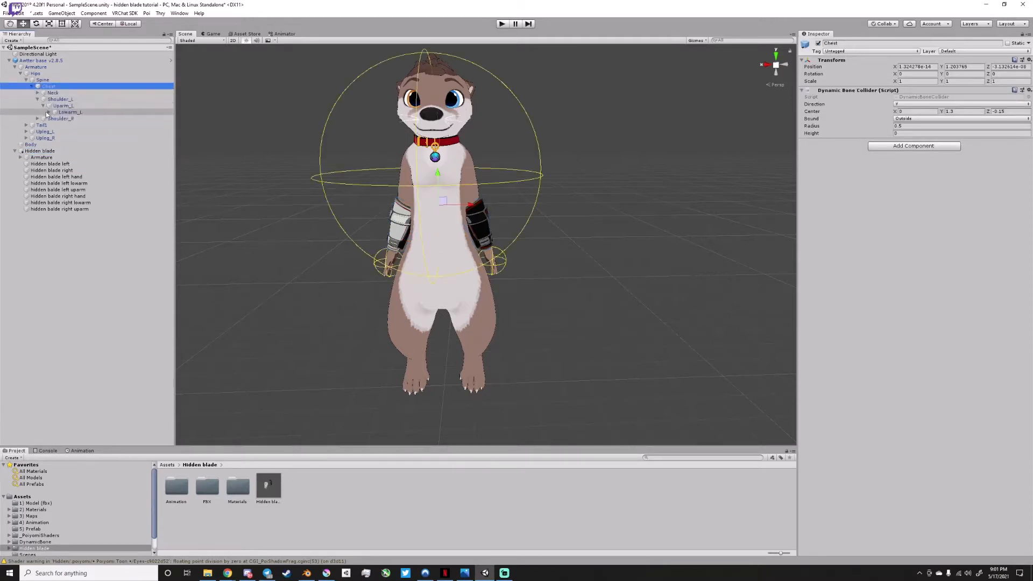
click(49, 112)
click(38, 124)
click(44, 132)
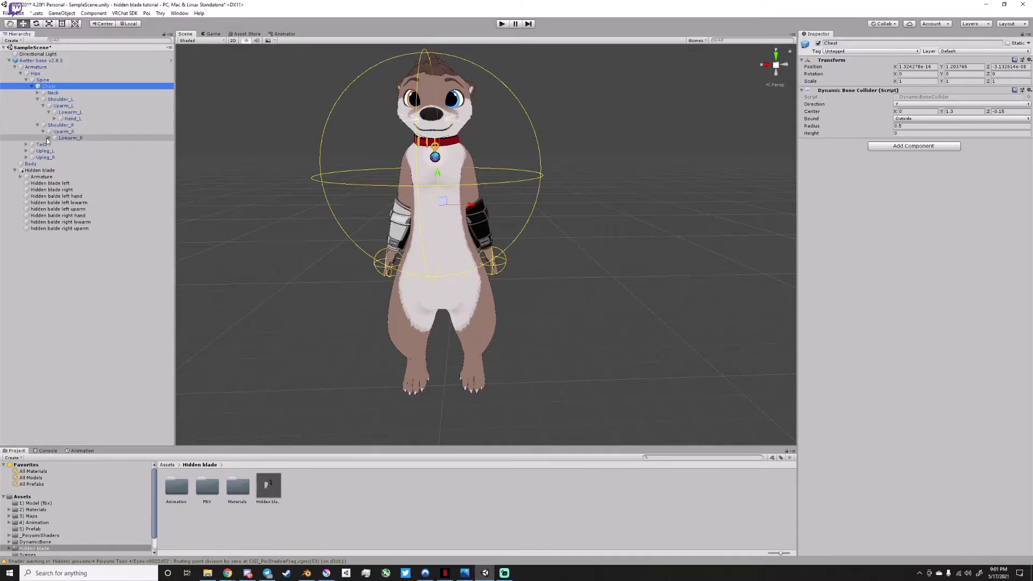
click(49, 138)
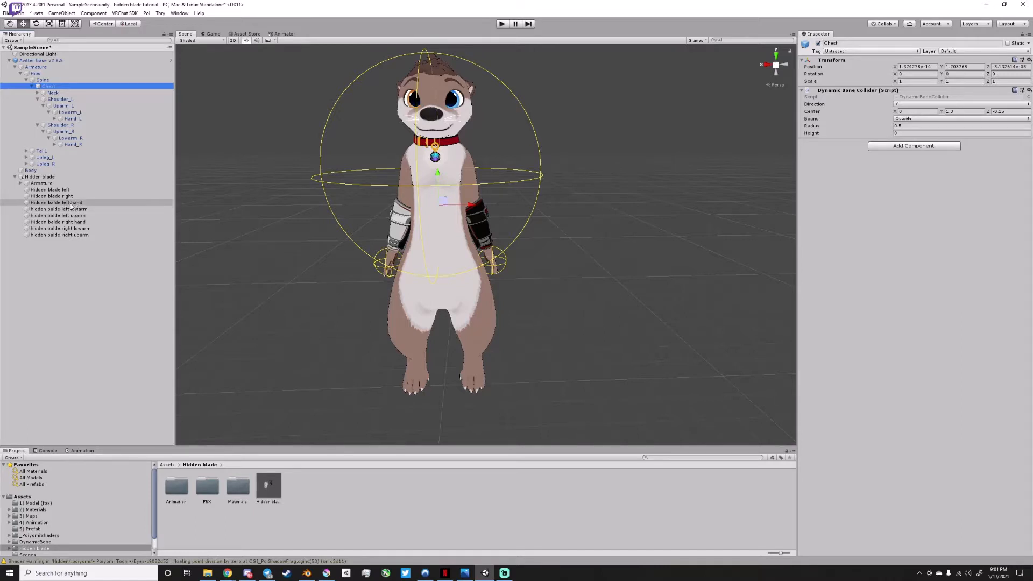
Parent the hidden blade's left hand, lowarm and uparm objects to the avatar's Hand_L, Lowarm_L and Uparm_L bones.
drag(69, 206, 71, 119)
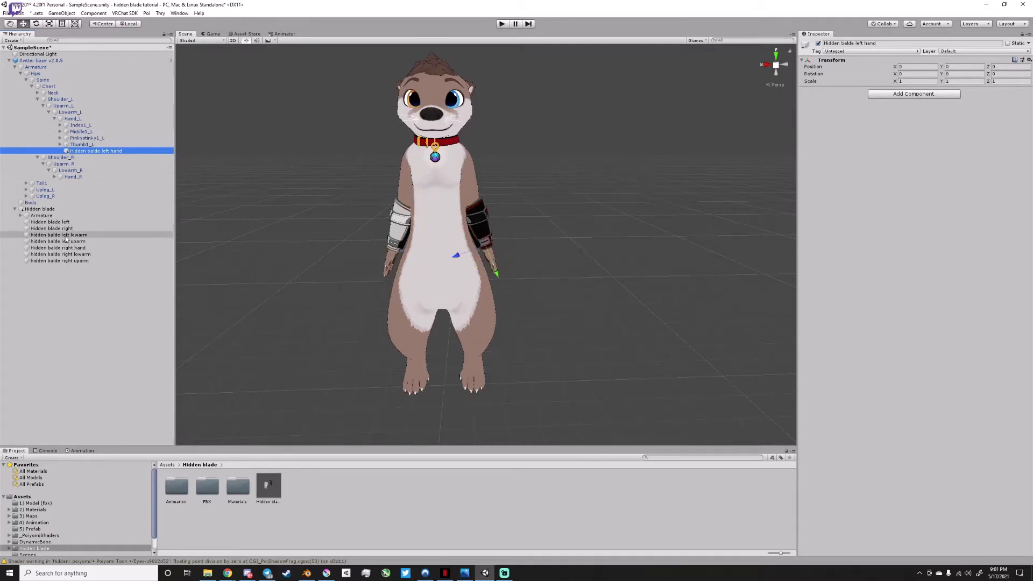
drag(65, 240, 73, 115)
drag(58, 241, 66, 108)
Parent the hidden blade's right hand, lowarm and uparm objects to the avatar's Hand_R, Lowarm_R and Uparm_R bones.
drag(68, 248, 71, 190)
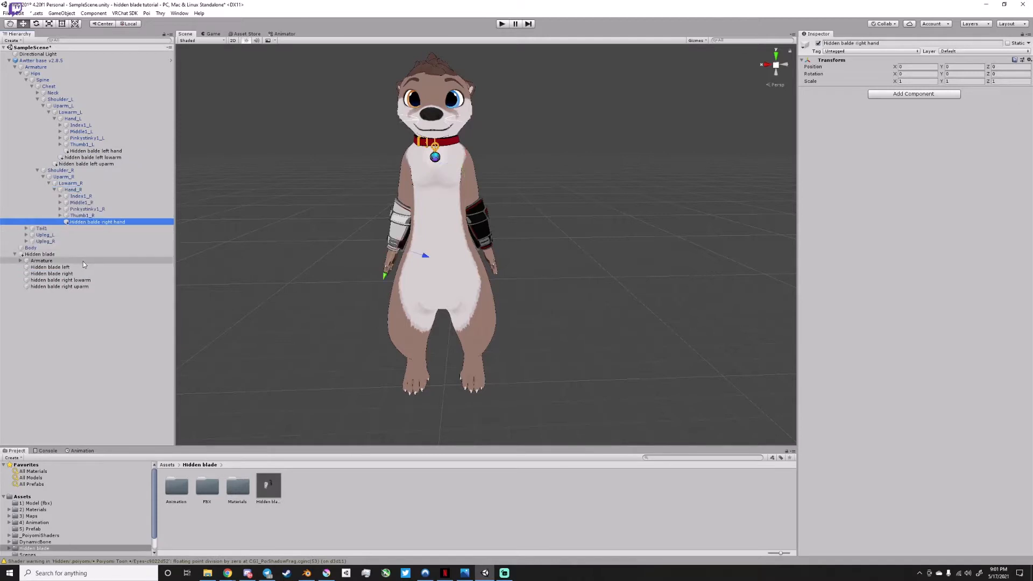
drag(71, 280, 79, 185)
drag(84, 286, 79, 184)
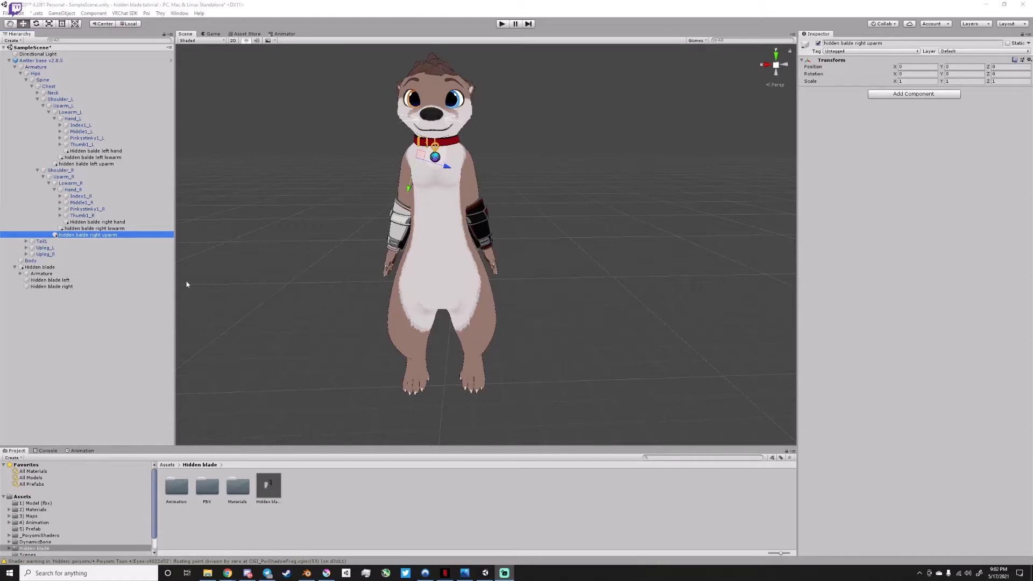
Try deleting the Hidden blade left mesh to preview a single right bracer, and undo the deletion.
click(68, 280)
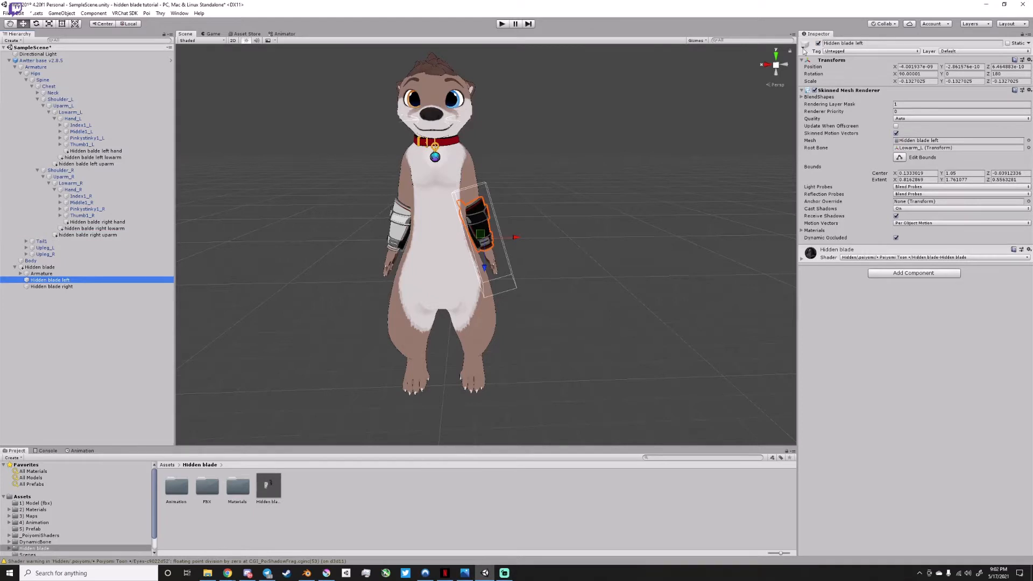
right_click(65, 280)
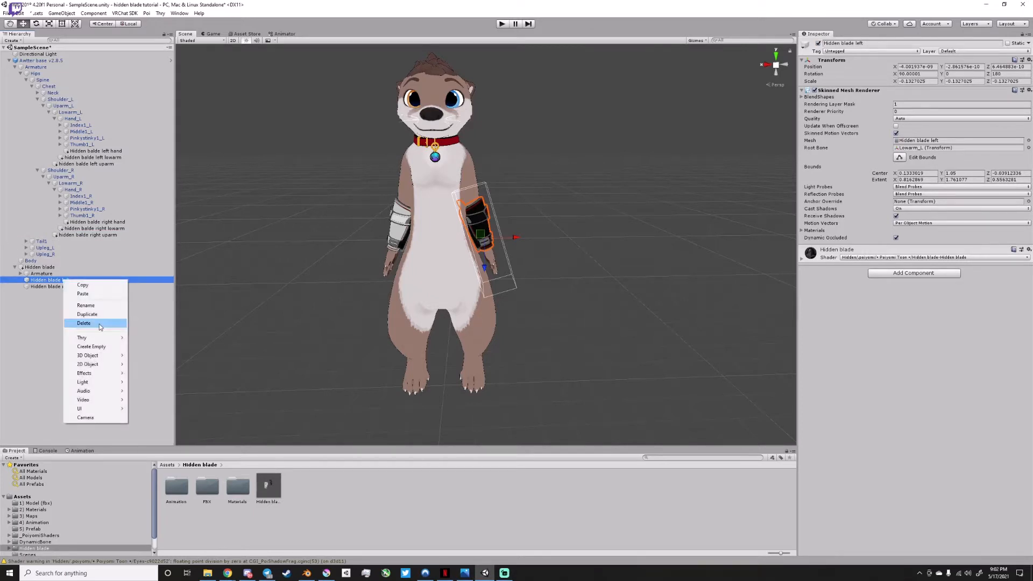
click(83, 323)
scroll(419, 284, up, 3)
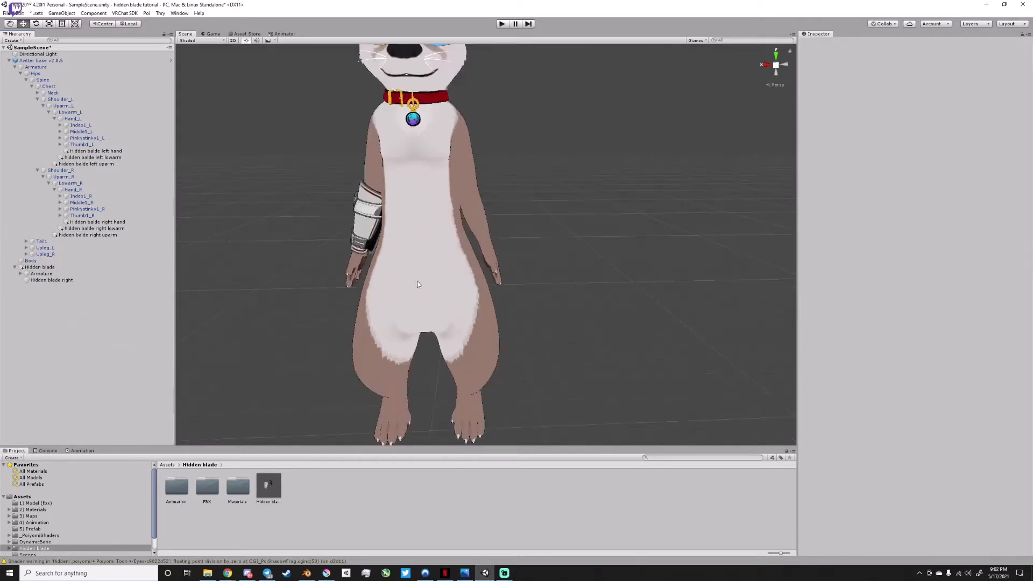
scroll(419, 284, down, 2)
key(ctrl+z)
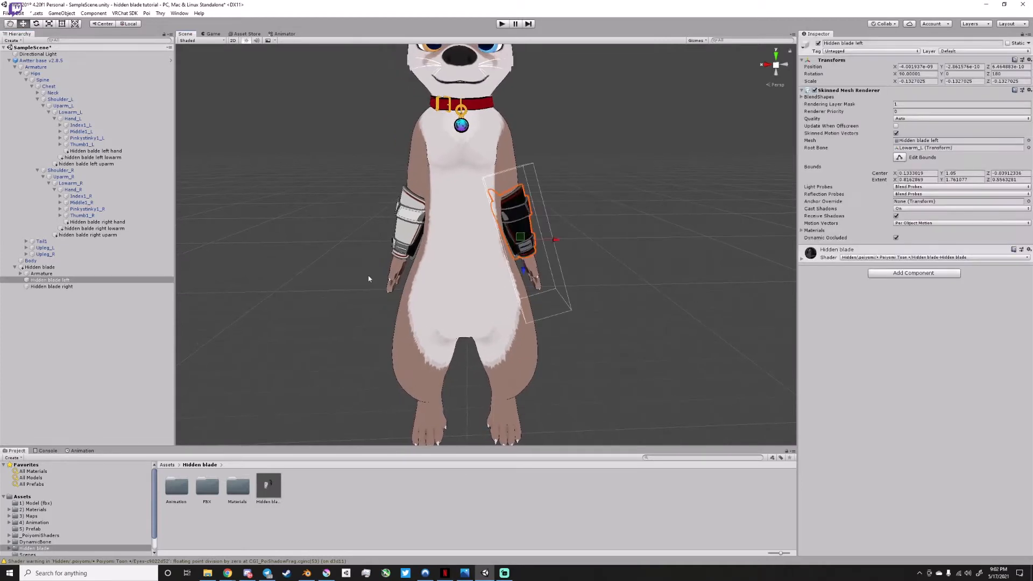
Try deleting the Hidden blade right mesh to preview a single left bracer, and undo the deletion.
click(83, 287)
right_click(82, 286)
click(114, 330)
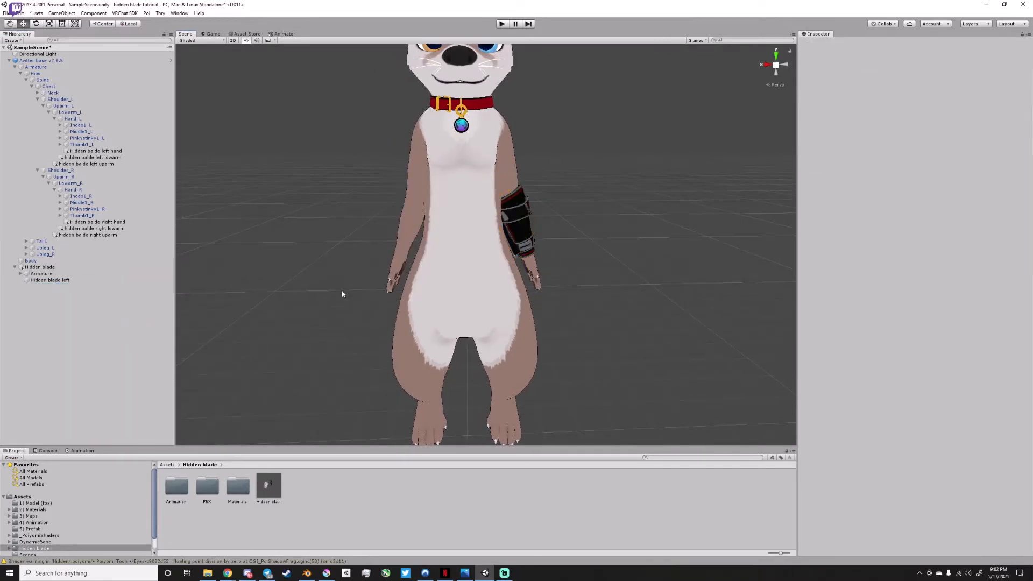
mouse_move(342, 291)
middle_down()
mouse_move(307, 288)
mouse_move(322, 293)
middle_up()
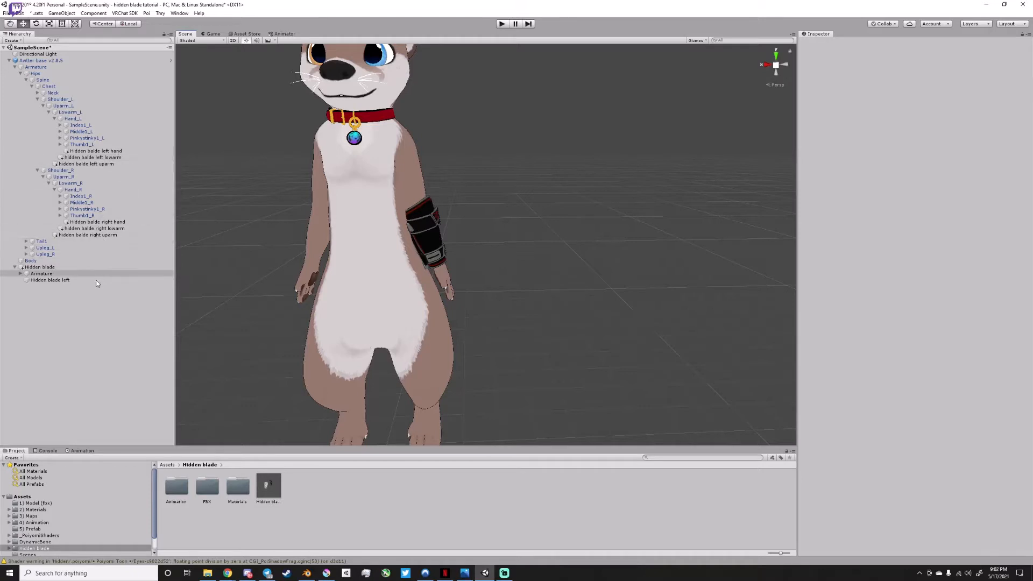
key(ctrl+z)
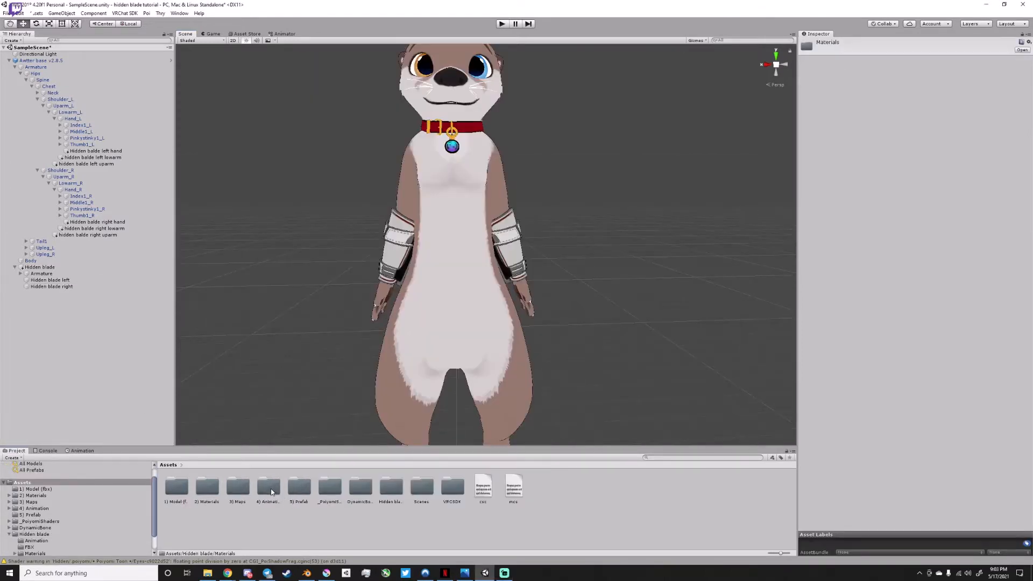
Open the Param 2.8 asset in the 4) Animation folder and add a parameter named "blade out".
double_click(269, 489)
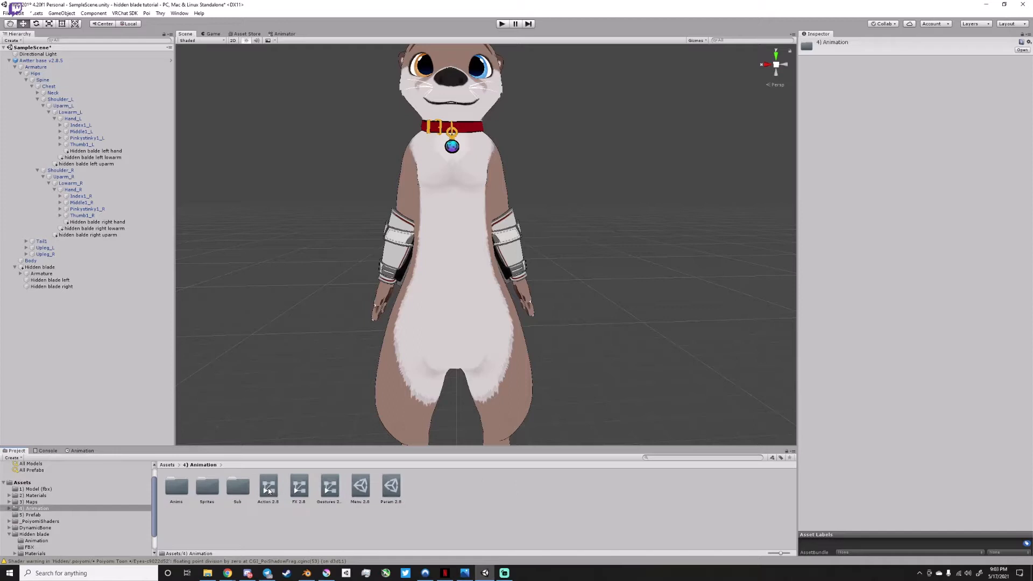
click(391, 487)
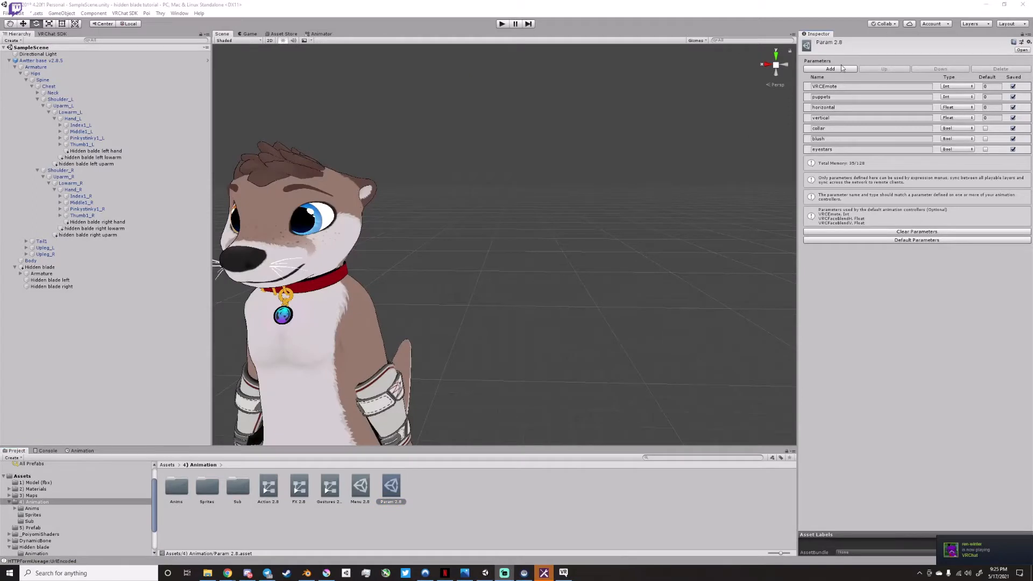
click(843, 68)
click(846, 160)
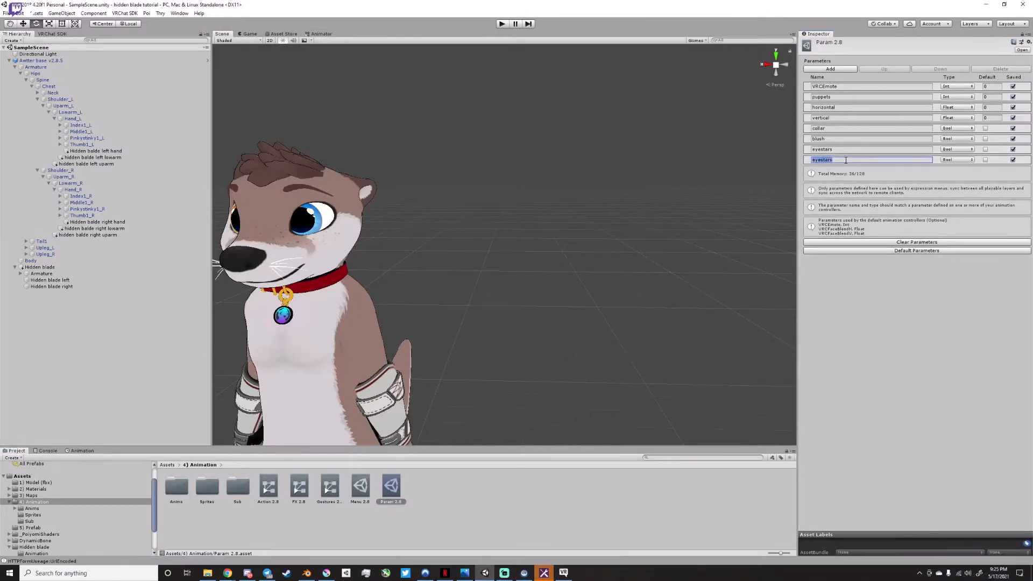
text(blade out)
Add another Bool parameter named "blade out left" to Param 2.8.
click(842, 69)
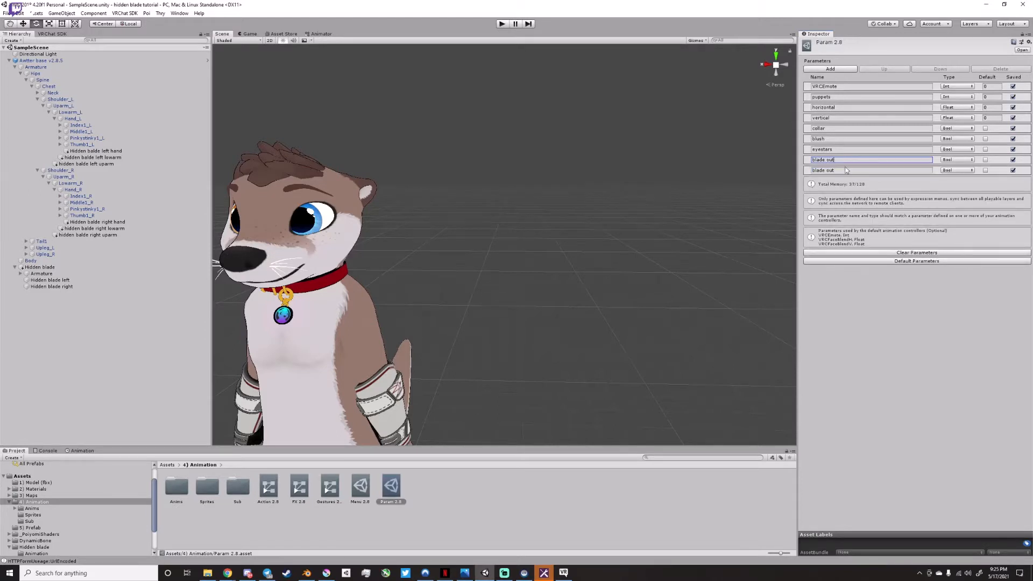
click(845, 170)
double_click(846, 170)
click(846, 170)
Add another Bool parameter named "blade out right" to Param 2.8.
click(831, 68)
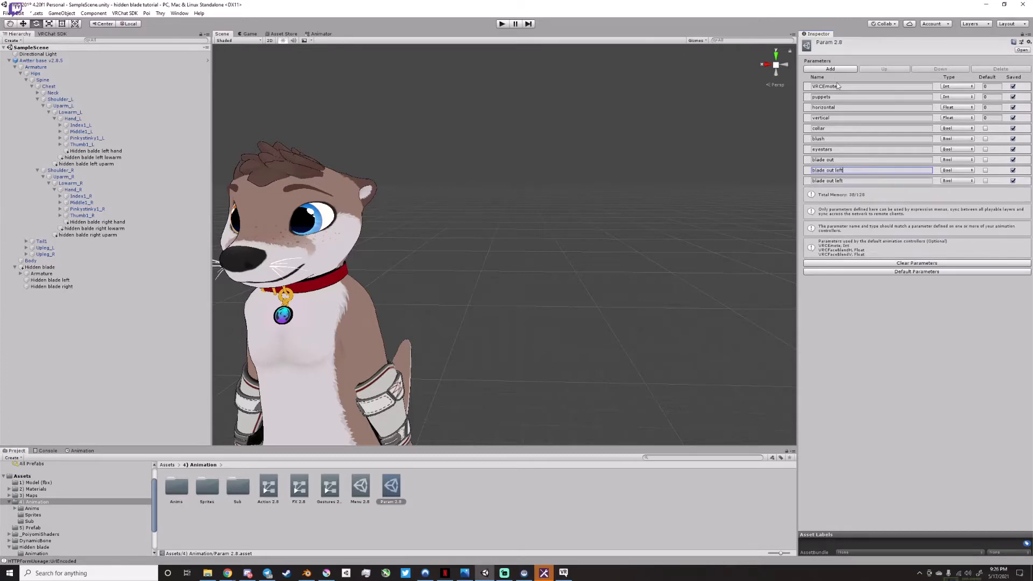
click(845, 180)
drag(845, 182, 837, 181)
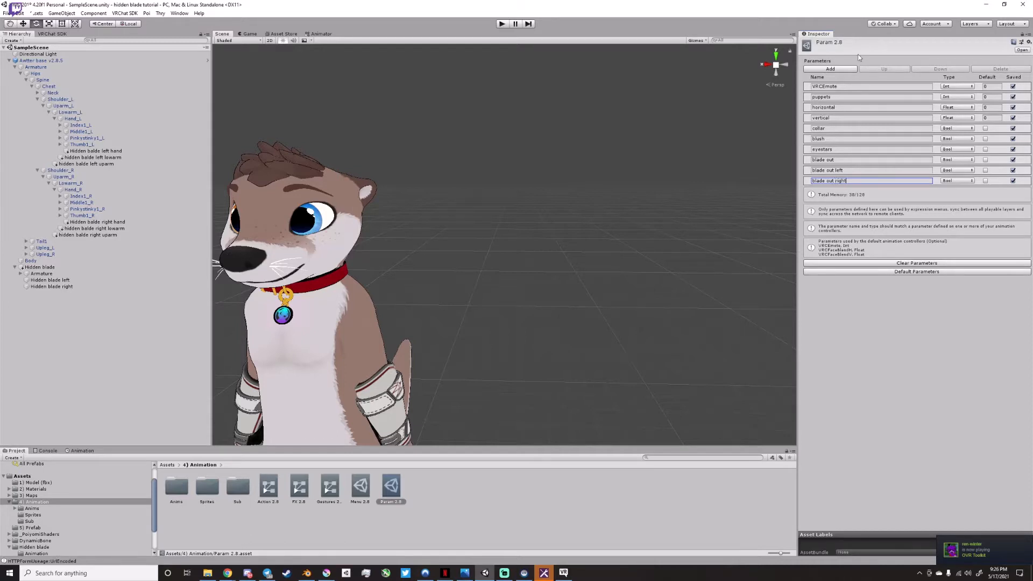
Add another Bool parameter named "blood" to Param 2.8.
click(830, 69)
click(855, 192)
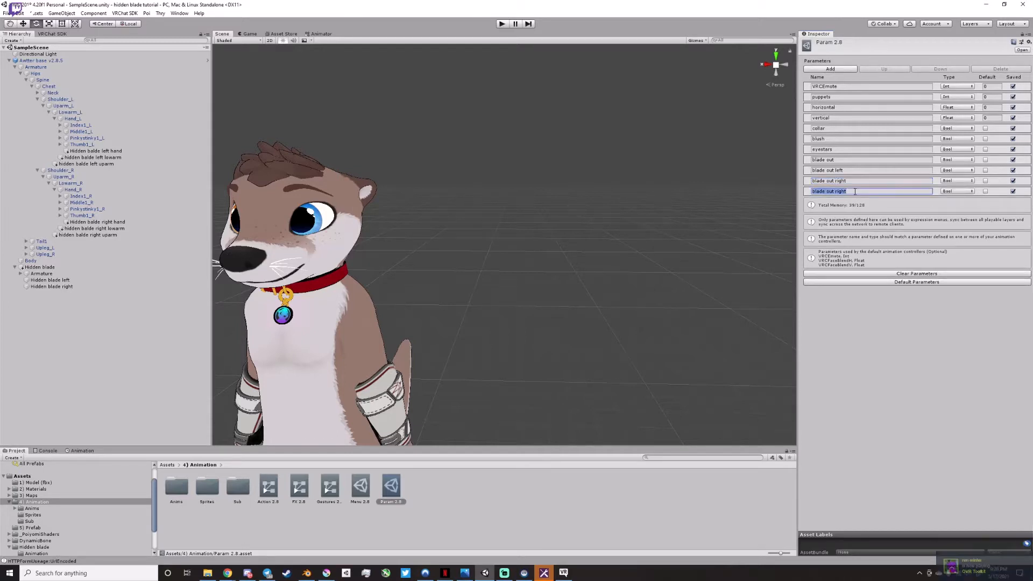
text(bl)
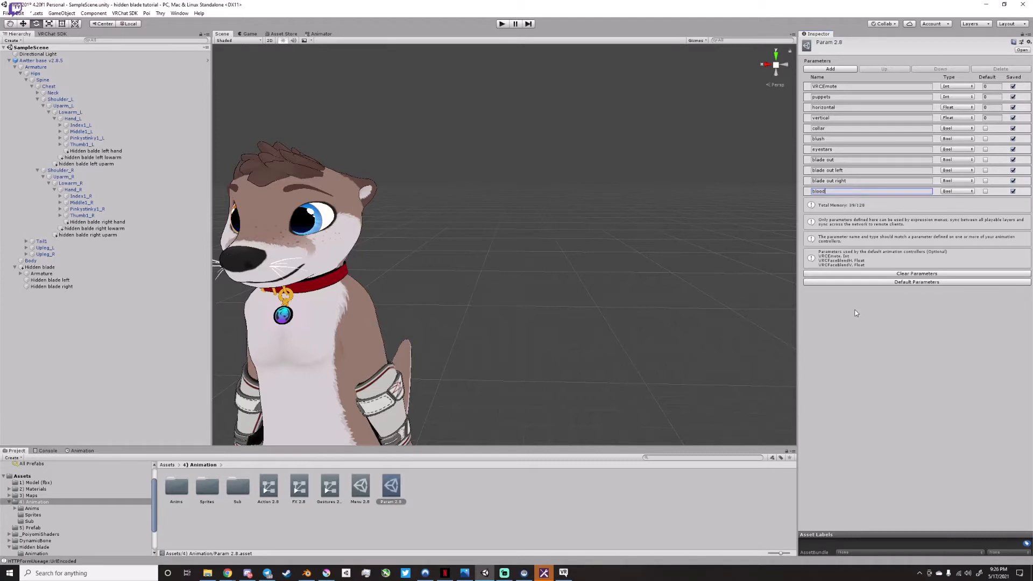
Finish naming the newest Bool parameter in Param 2.8 "blood".
text(ood)
key(Return)
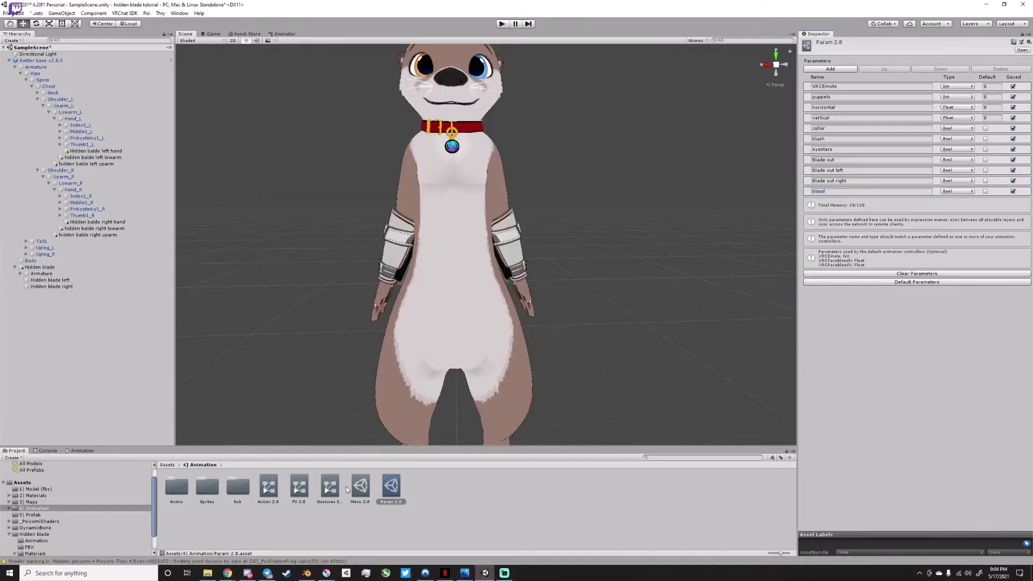
Open the Sub toggle menu asset in the Sub folder and add a control named "blade out".
double_click(241, 488)
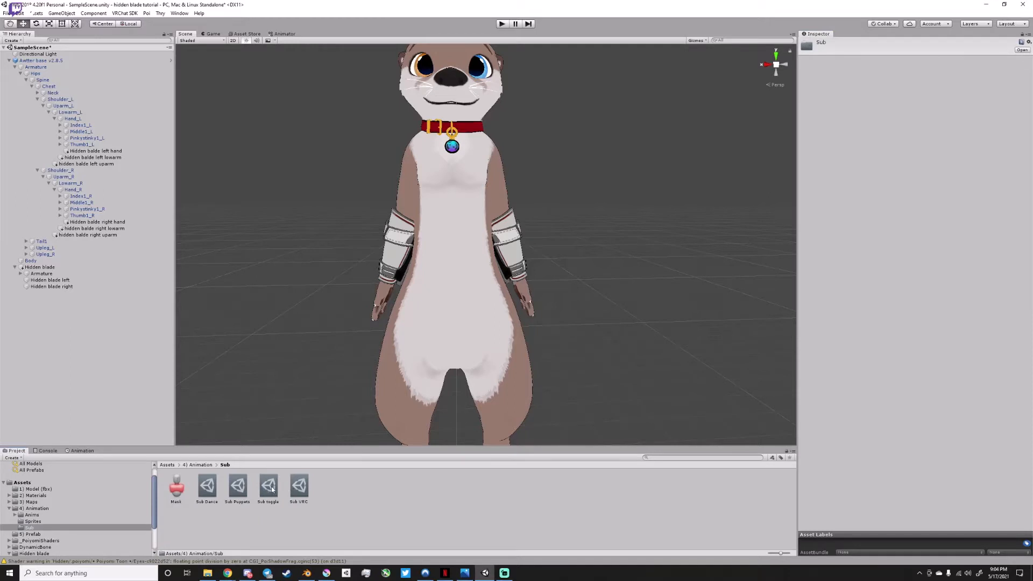
click(268, 487)
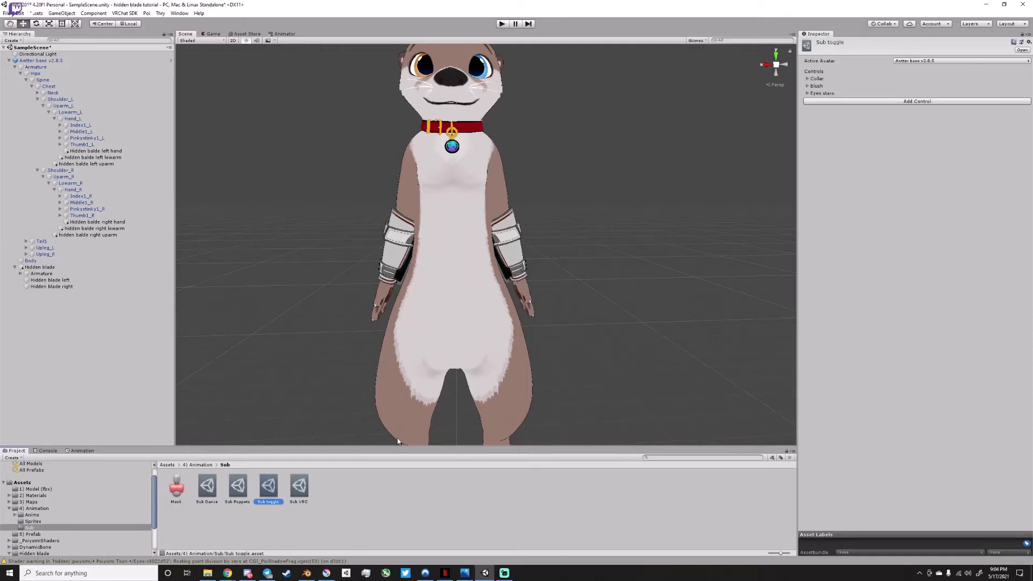
click(841, 101)
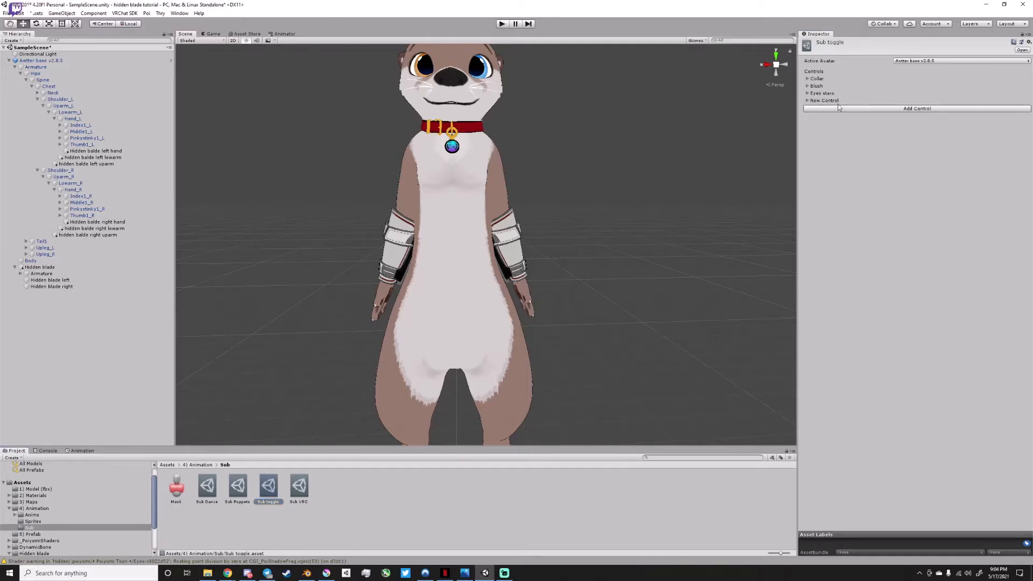
click(809, 102)
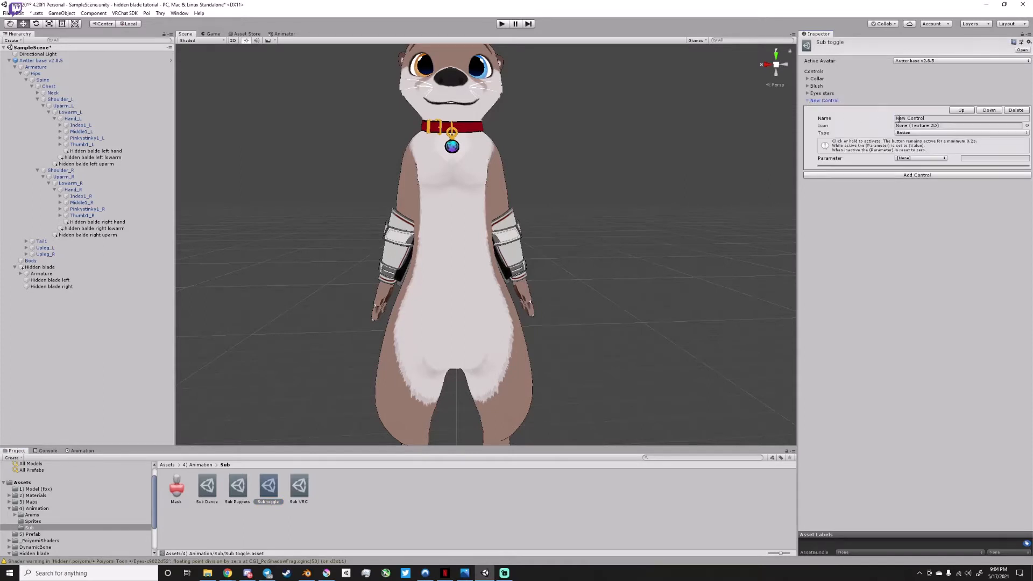
click(901, 118)
text(blade out)
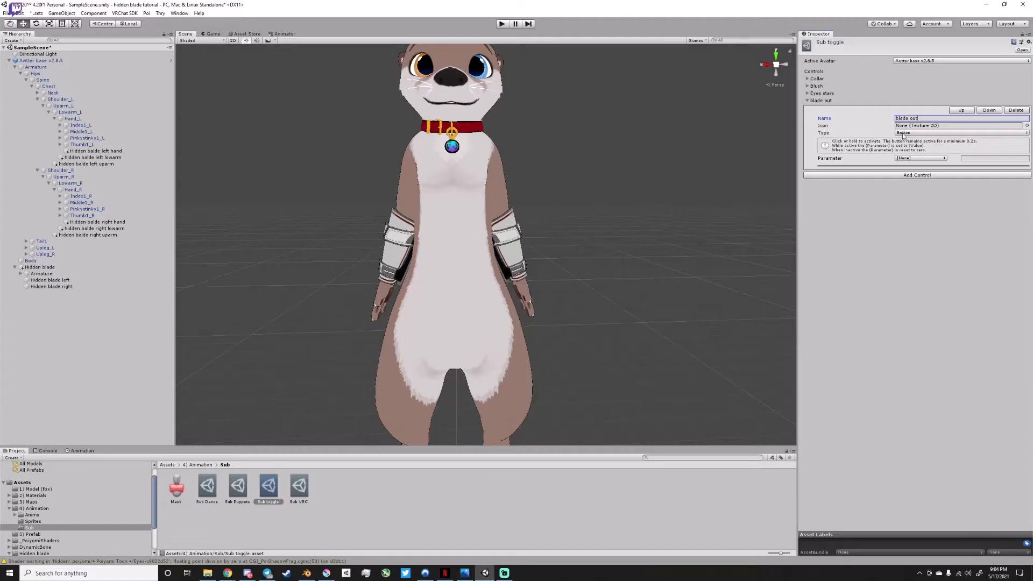
Set the "blade out" control's type to Toggle and its parameter to Blade out, Bool.
drag(922, 118, 877, 119)
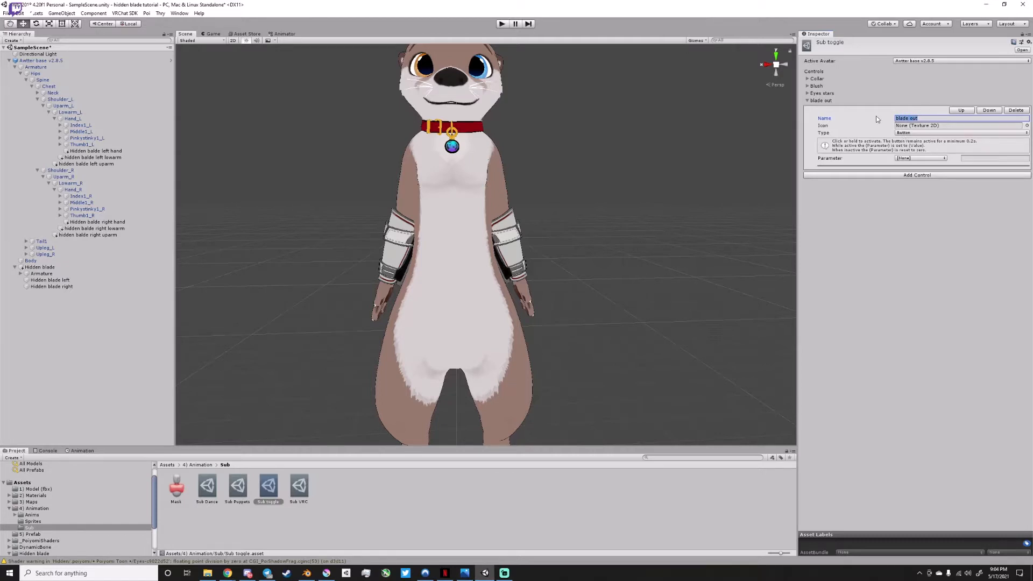
click(920, 133)
click(920, 156)
click(921, 157)
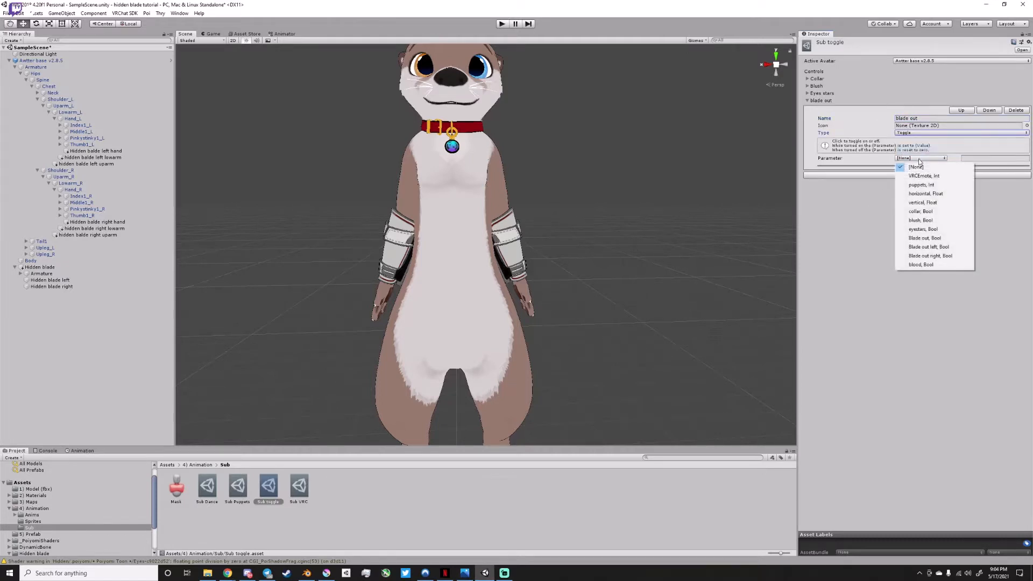
click(927, 240)
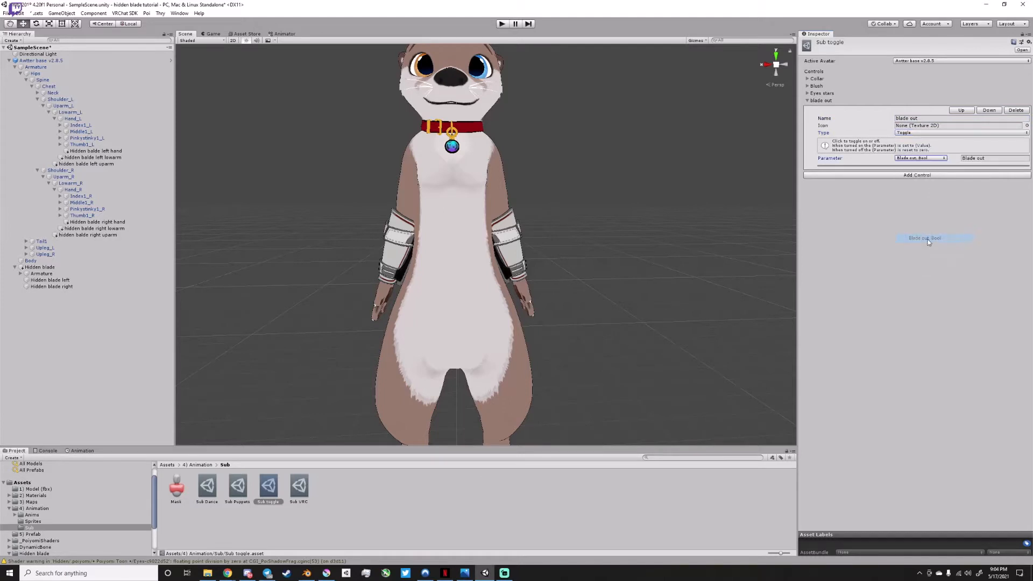
Add a Toggle control named "blade out left" to Sub toggle, using the Blade out left Bool parameter.
click(907, 175)
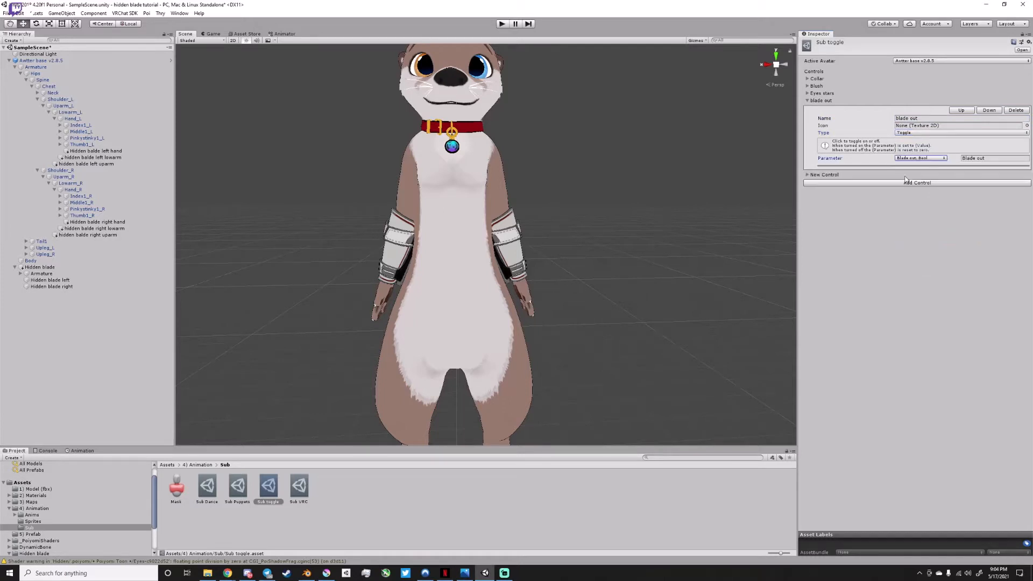
click(809, 176)
click(907, 192)
text(blade out)
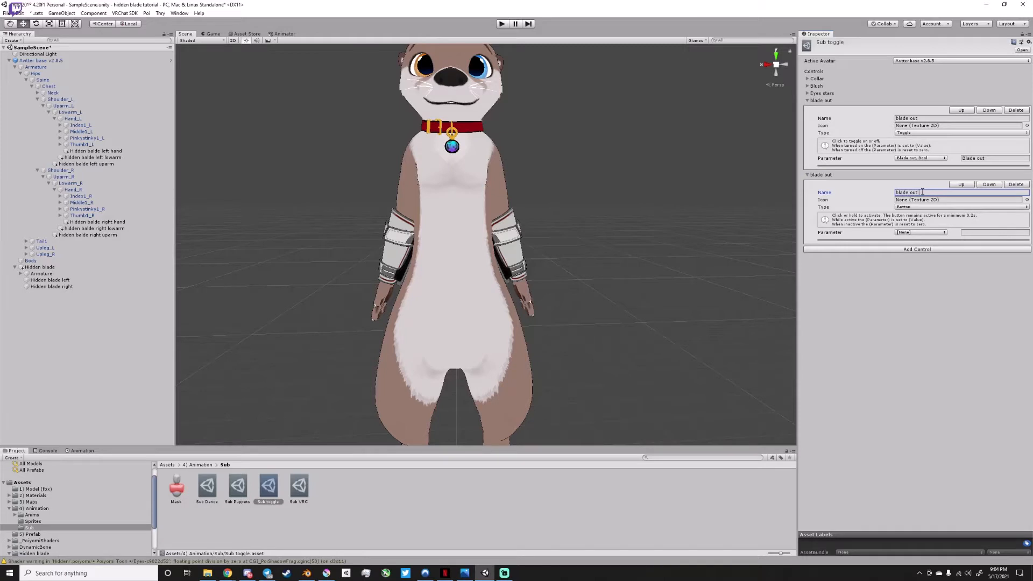
text( left)
click(914, 208)
click(916, 219)
click(918, 233)
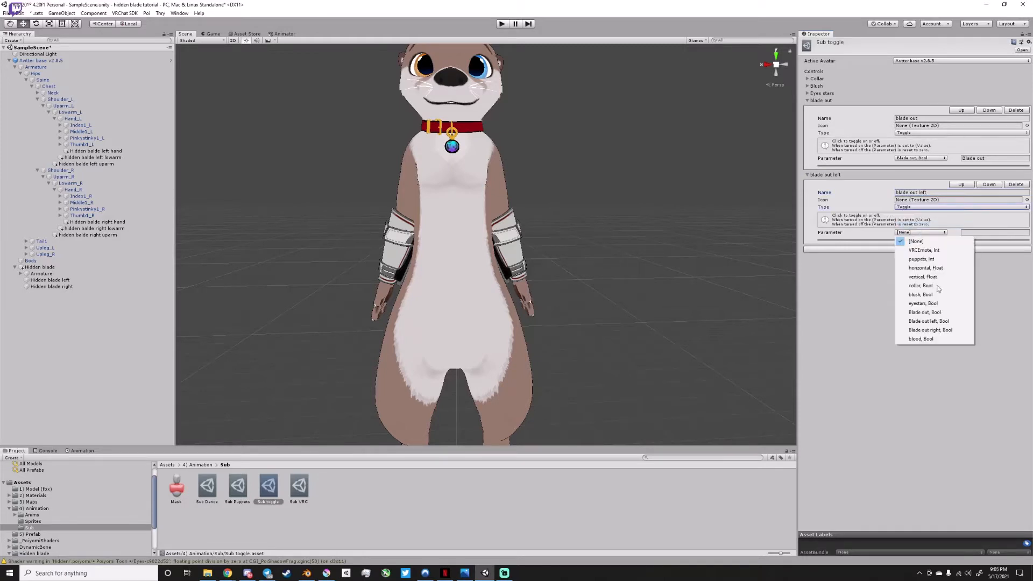
click(943, 321)
Add a Toggle control named "blade out right" to Sub toggle, using the Blade out right Bool parameter.
click(918, 250)
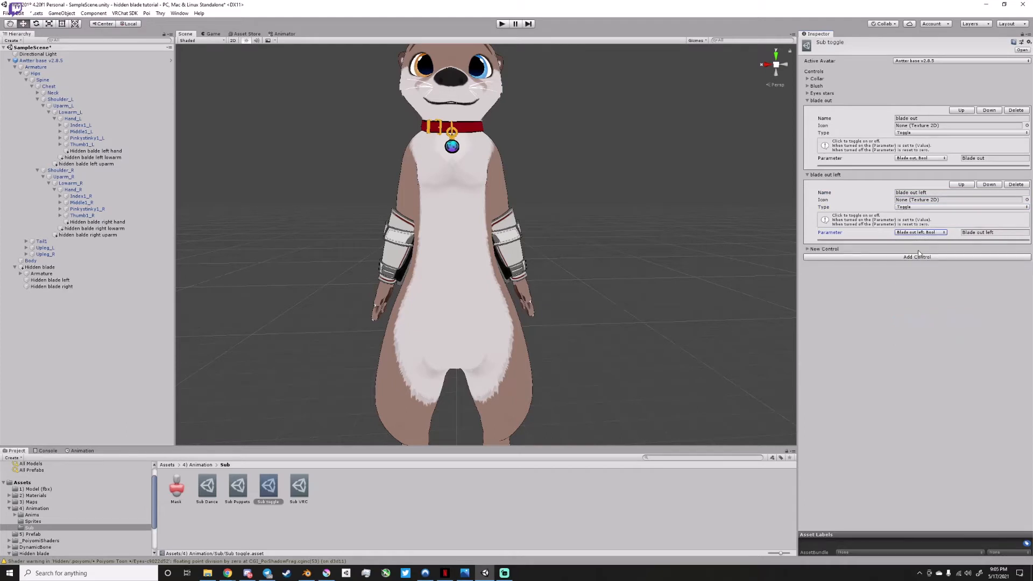
click(914, 266)
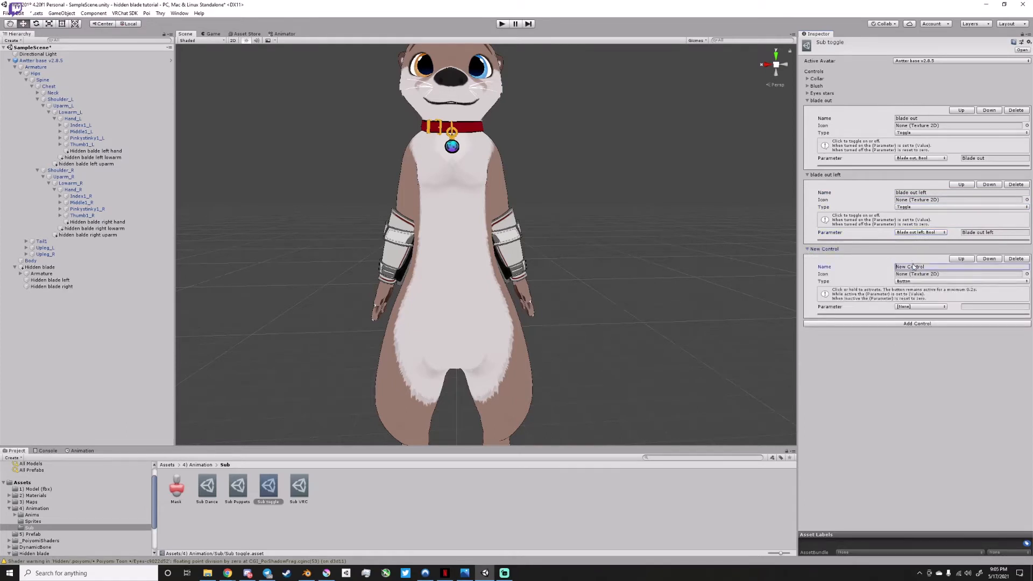
text(blade out right)
click(912, 282)
click(914, 291)
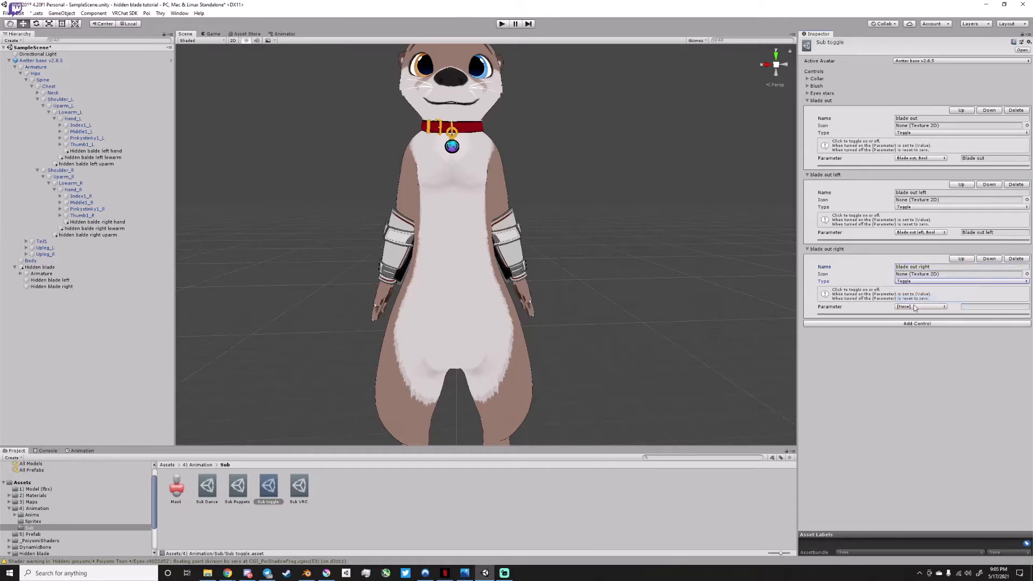
click(915, 306)
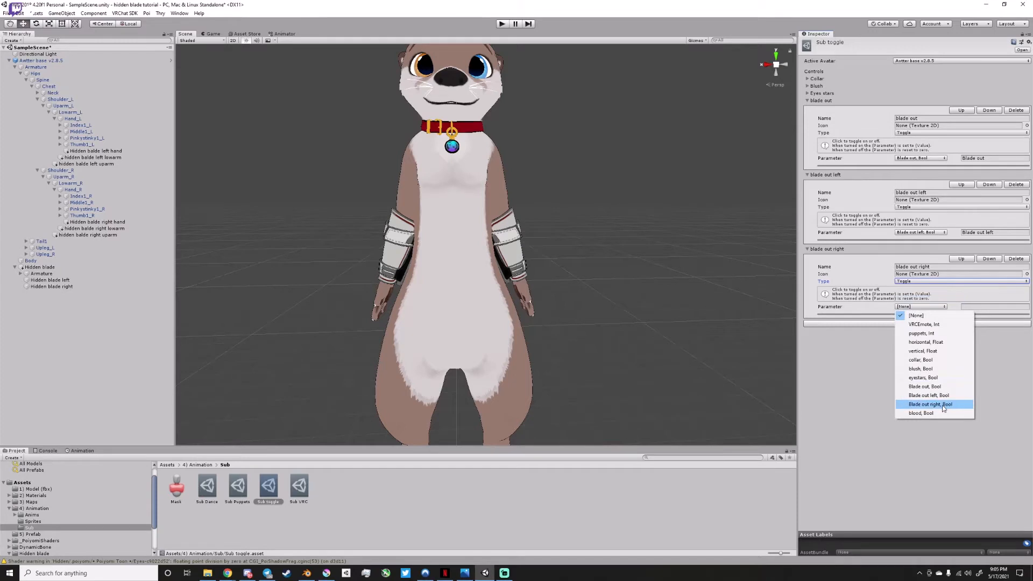
click(943, 408)
Add a Toggle control named "blood" to Sub toggle, using the blood Bool parameter.
click(915, 324)
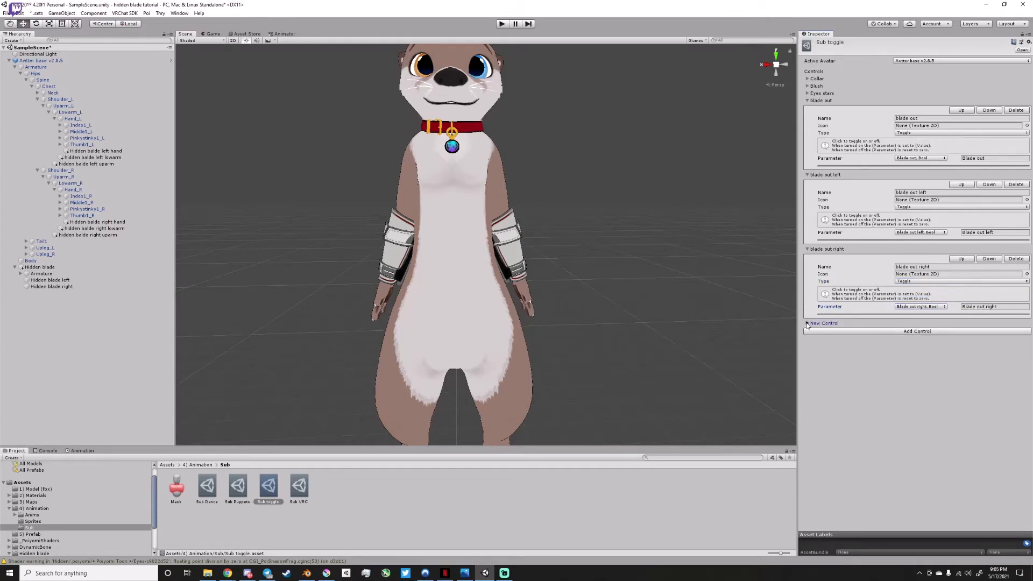
click(807, 324)
click(912, 340)
text(blood)
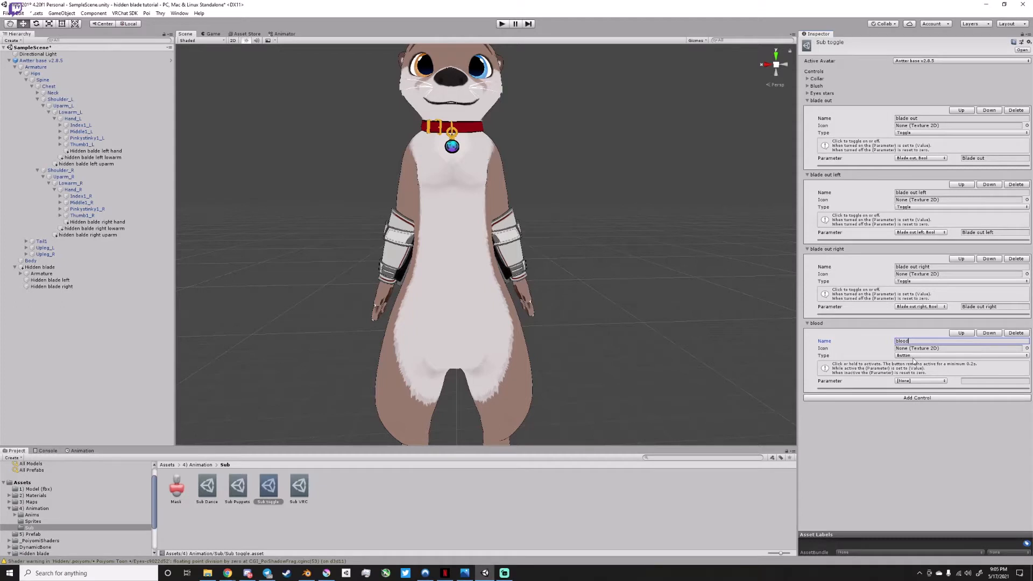
click(914, 356)
click(917, 373)
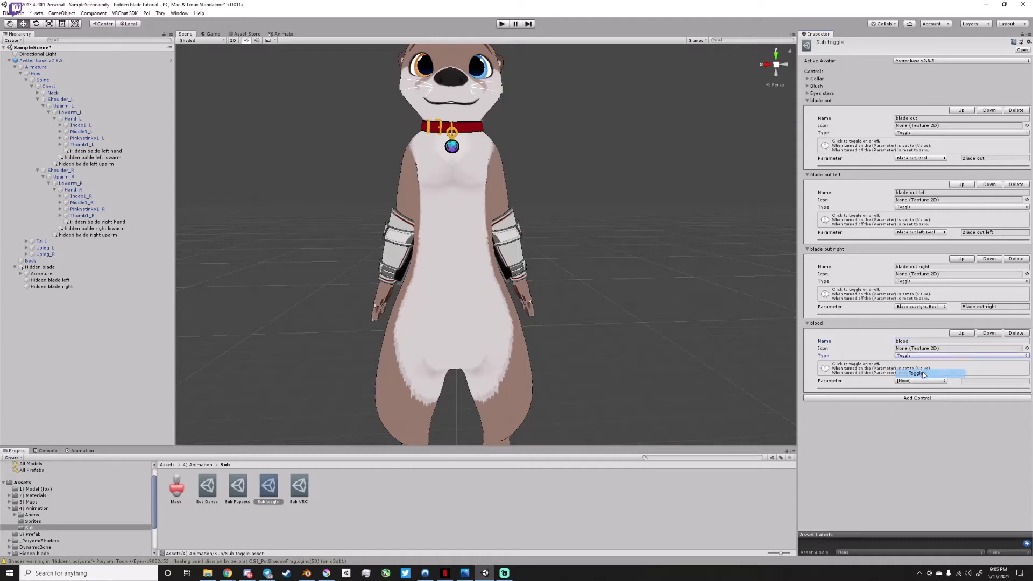
click(921, 380)
click(921, 487)
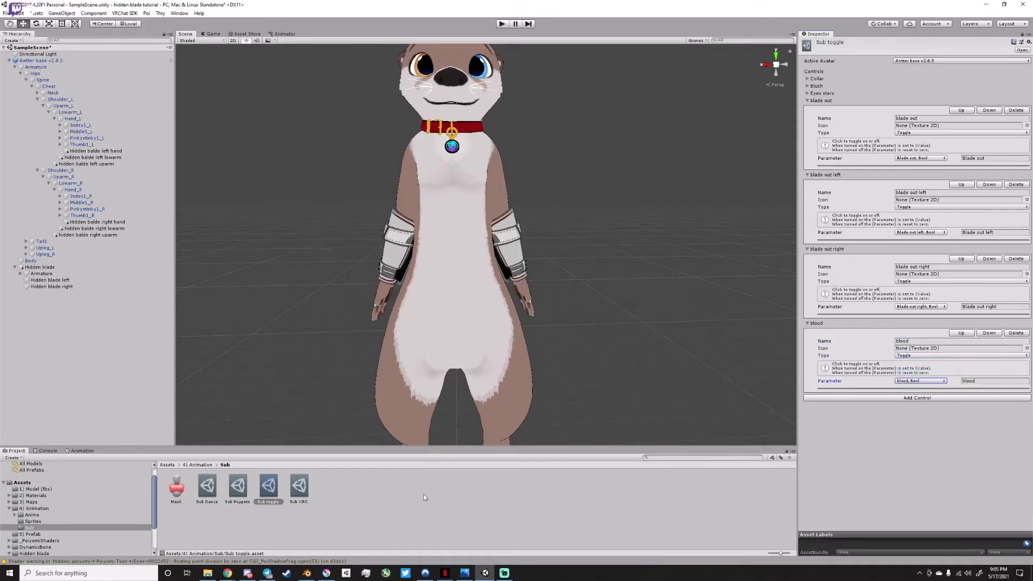
Open the FX 2.8 controller in the 4) Animation folder and add a Bool parameter named "blade out".
click(199, 465)
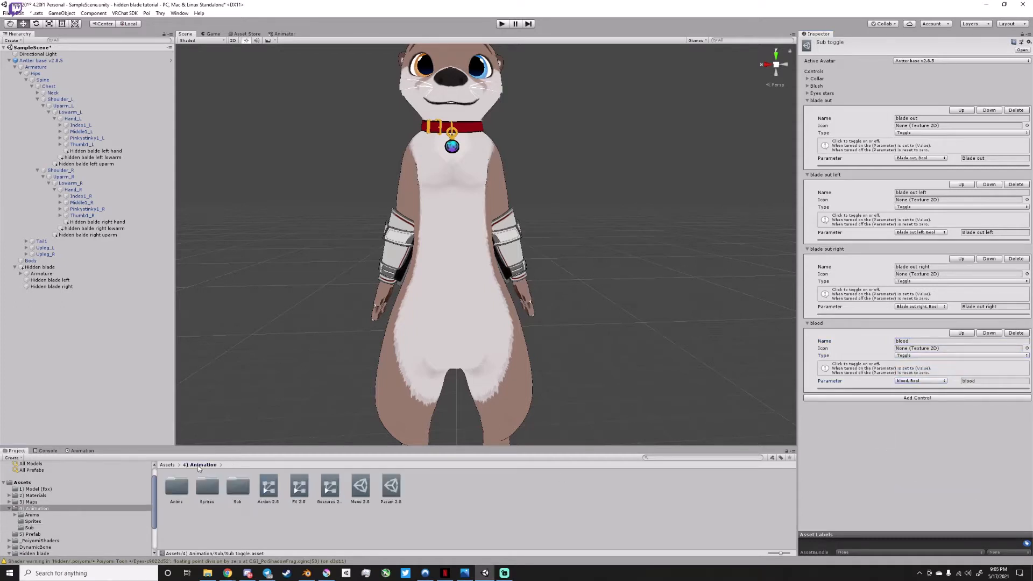
double_click(299, 490)
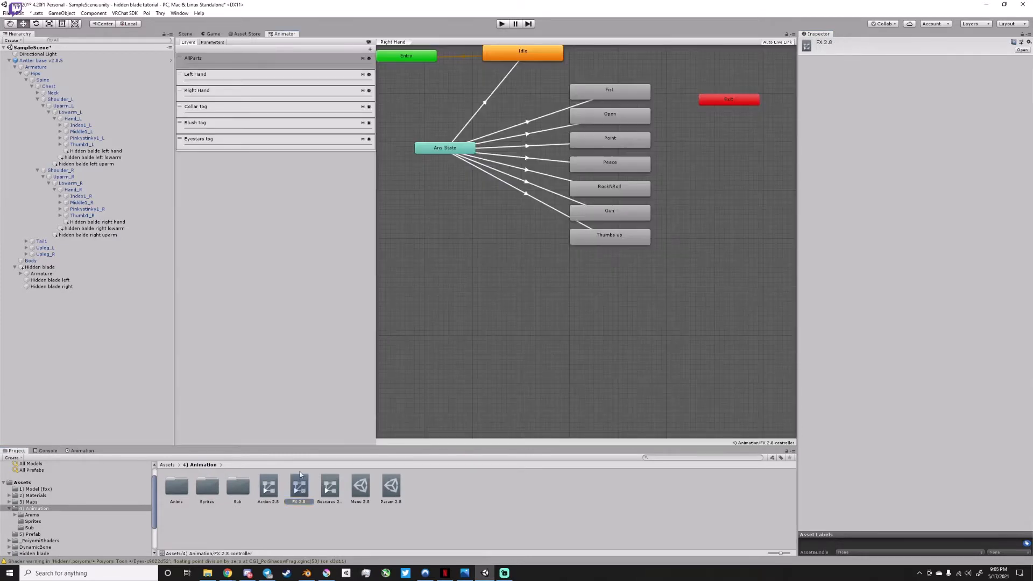
click(214, 43)
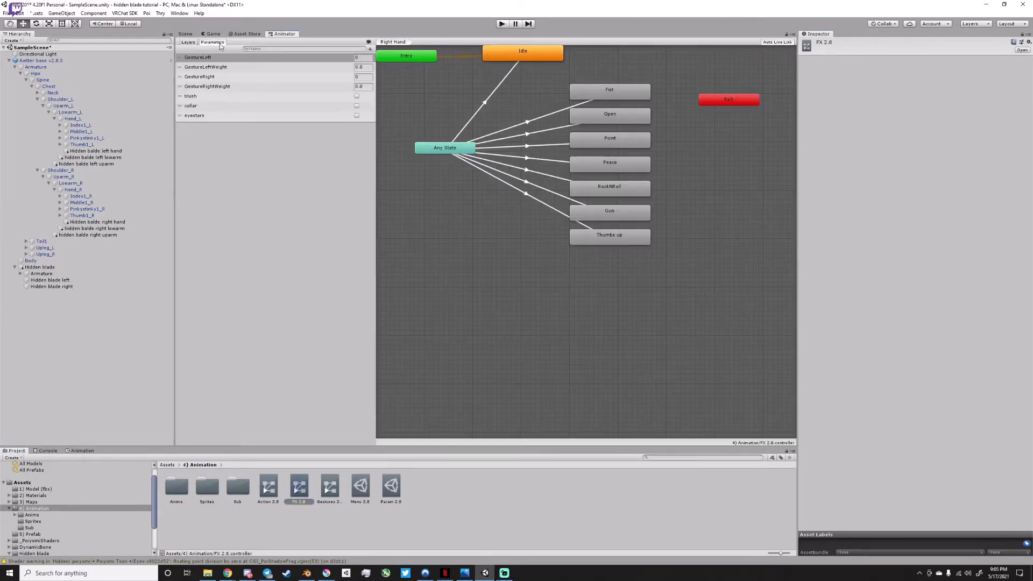
click(369, 49)
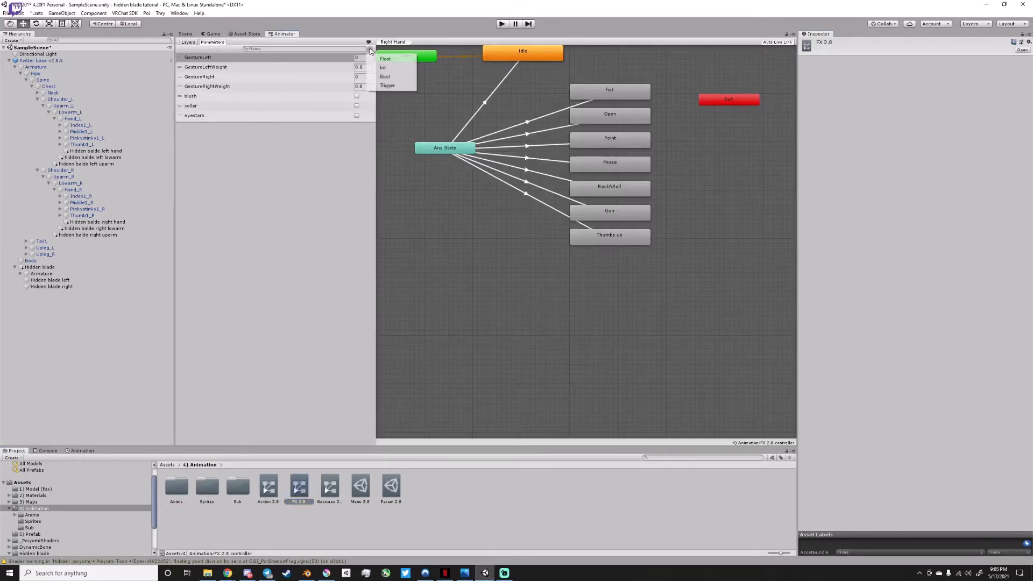
click(385, 76)
text(blade out)
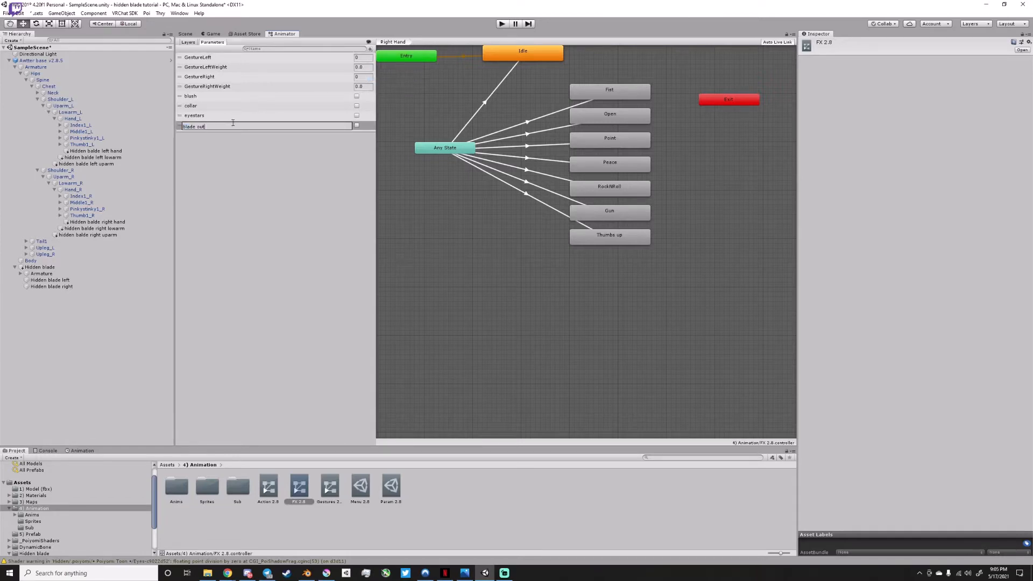
key(Return)
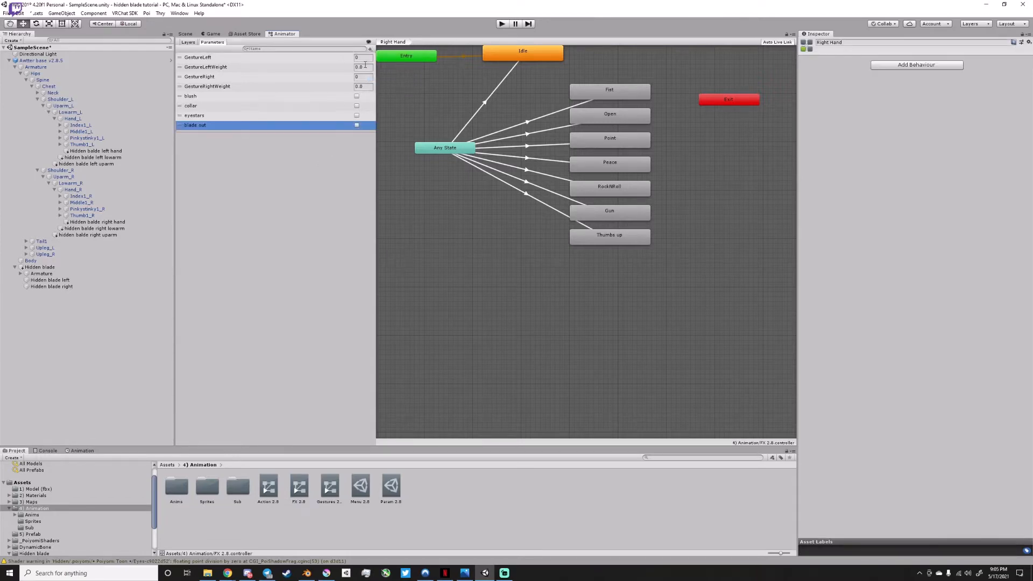
Add two more Bool parameters to the FX 2.8 controller, named "blade out left" and "blade out right".
click(370, 49)
click(385, 77)
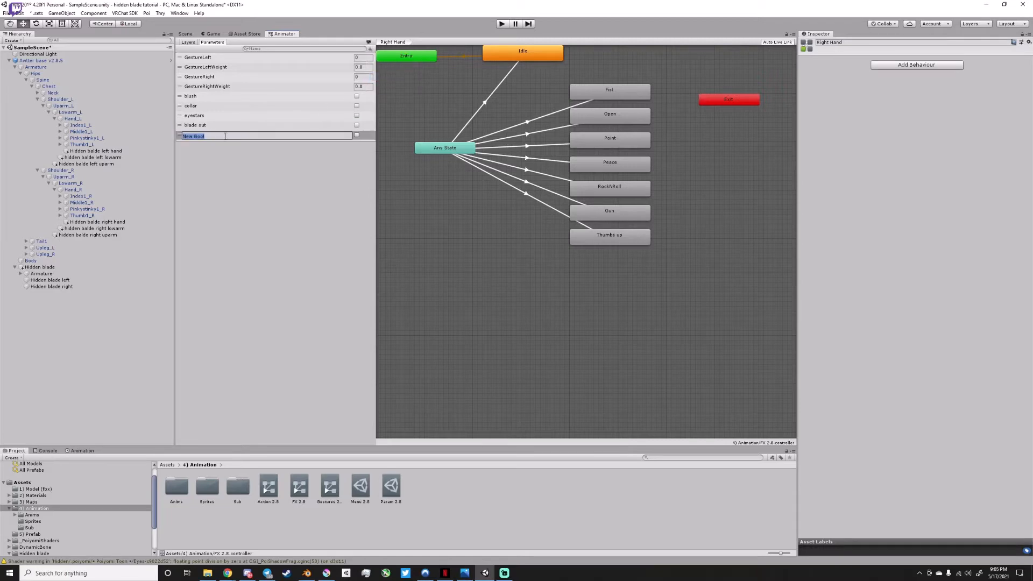
text(blade out left)
click(370, 49)
click(389, 77)
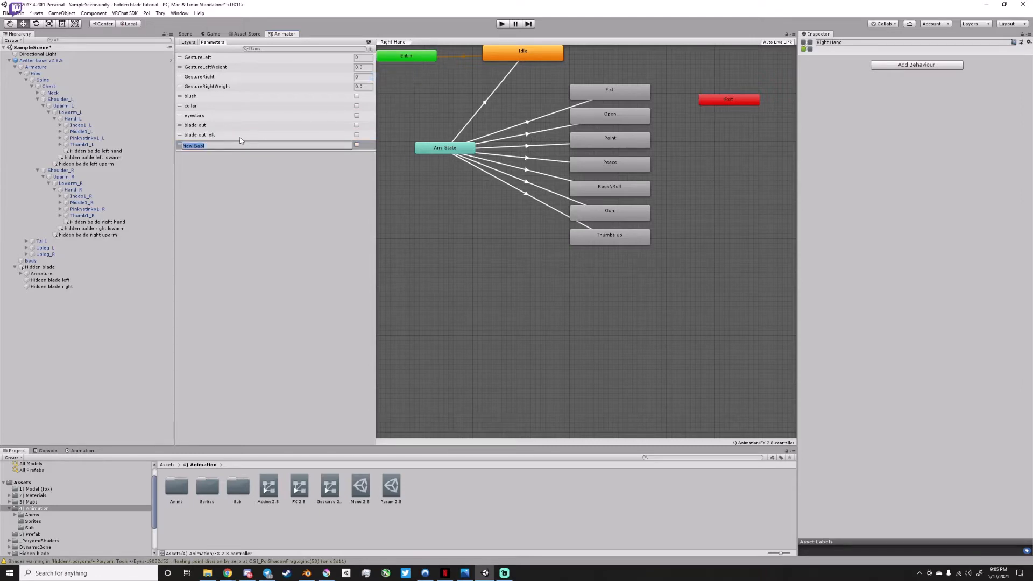
text(blade out)
Add a Bool parameter named "blood" to the FX 2.8 controller.
click(370, 49)
click(370, 49)
click(388, 76)
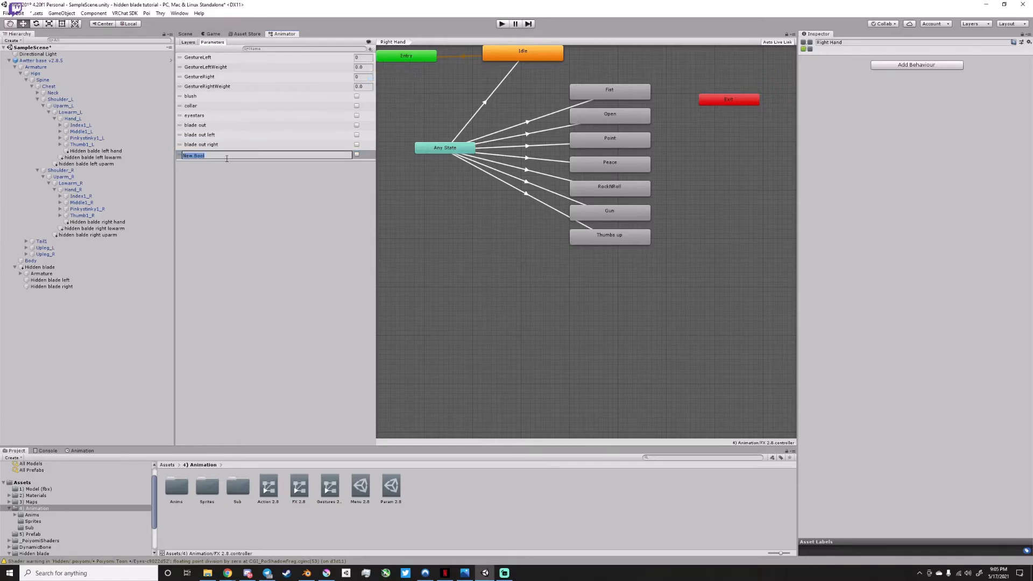
text(blood)
key(Return)
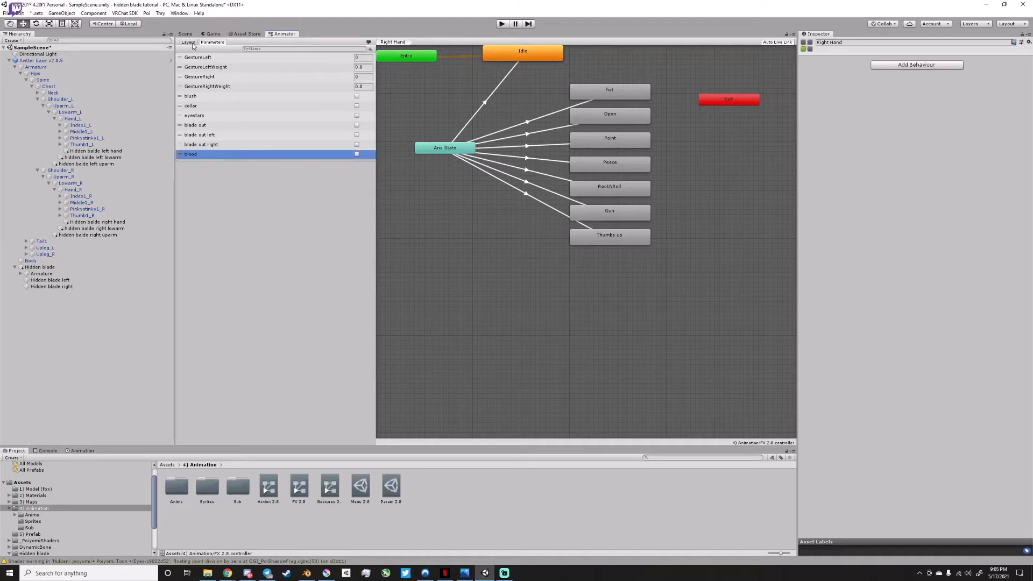
Add an animation layer named "blade out left" to the FX 2.8 controller.
click(192, 43)
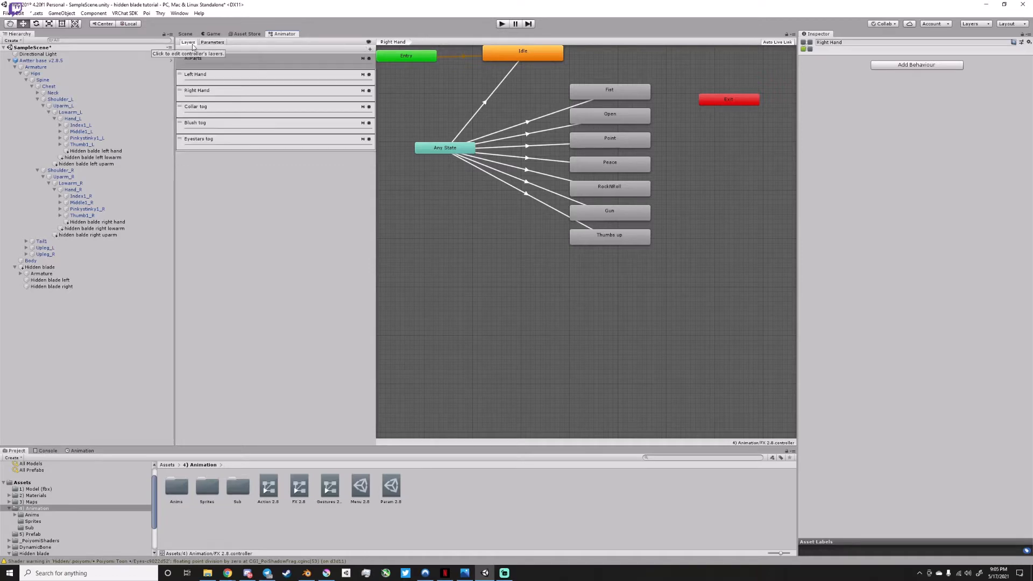
click(370, 49)
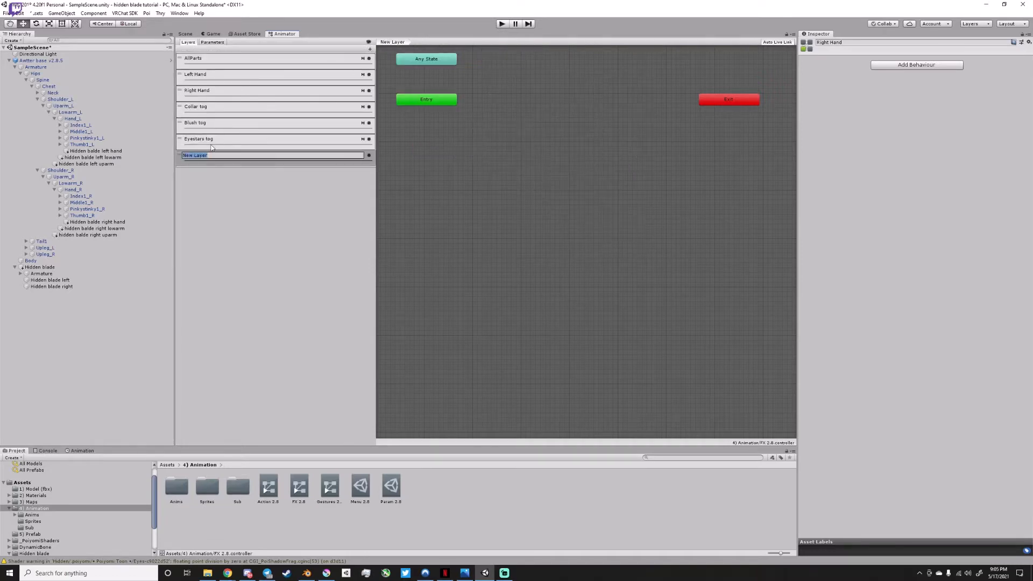
text(blade out left)
key(Return)
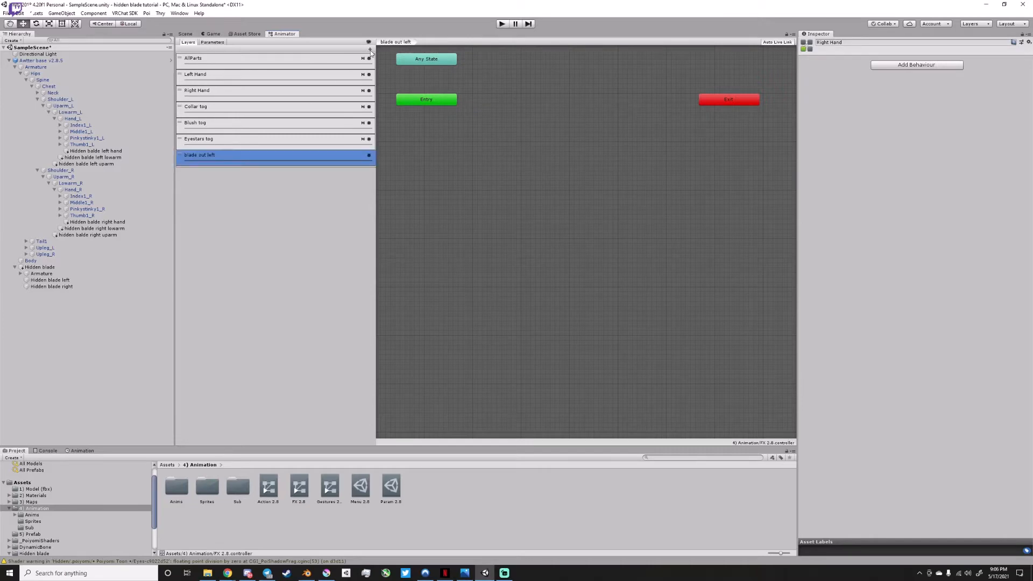
Add an animation layer named "blade out right" to the FX 2.8 controller.
click(369, 50)
text(blade out)
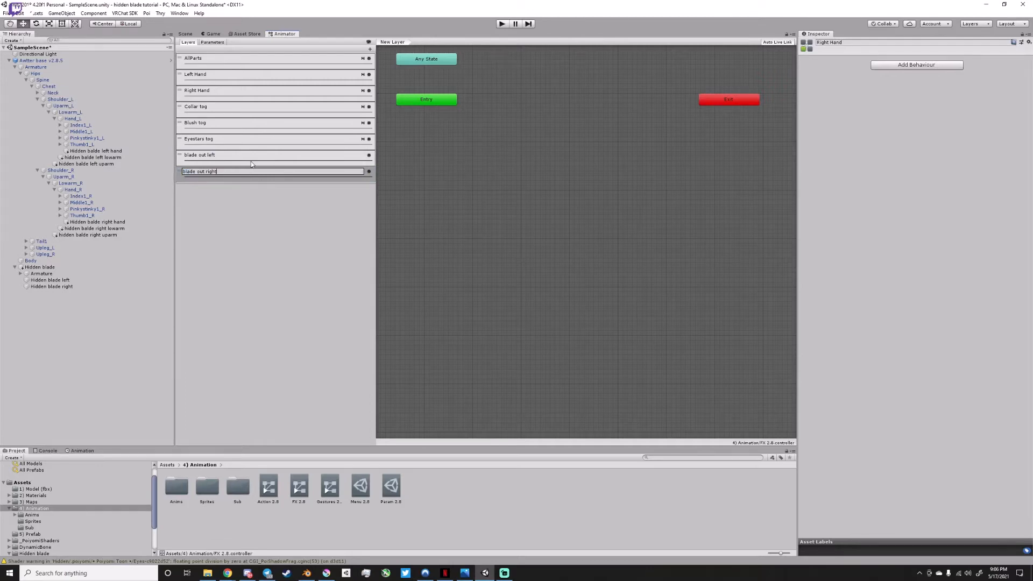
text( right)
key(Return)
Add an animation layer named "blood" to the FX 2.8 controller.
click(369, 49)
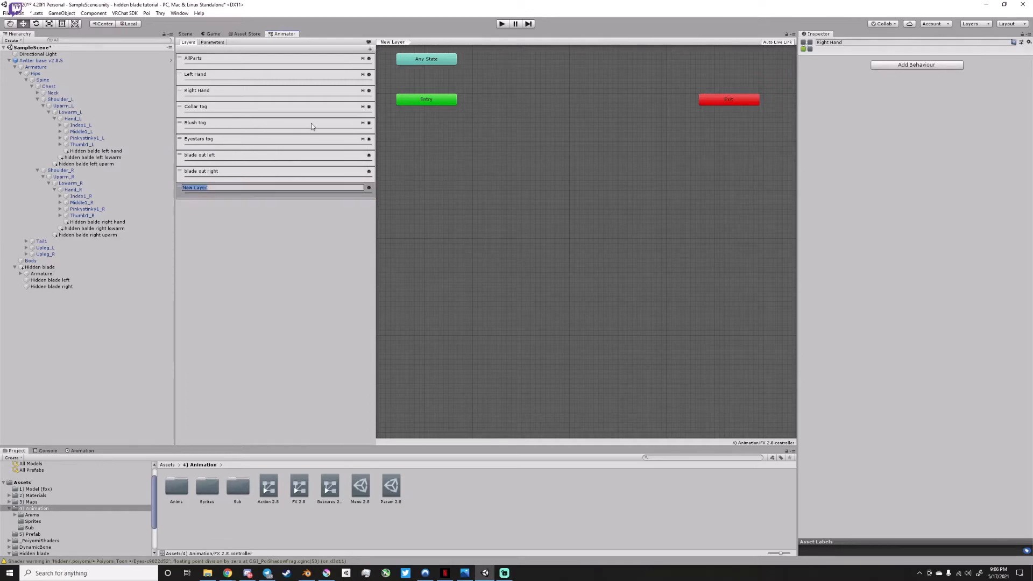
text(blood)
key(Return)
Set the blood layer's weight to 1 and assign it the avatar mask named Mask.
click(369, 188)
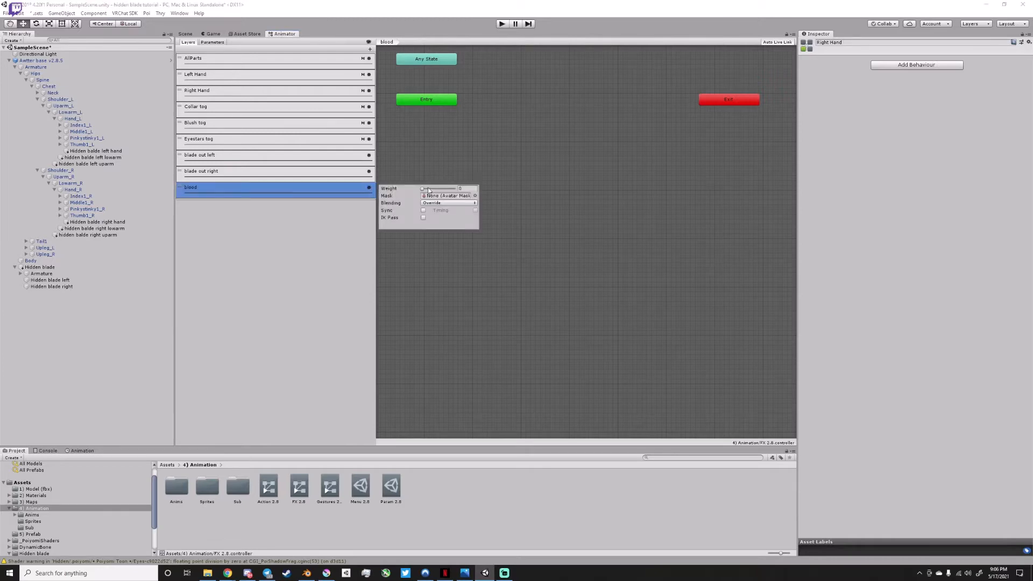
drag(424, 189, 462, 189)
click(475, 196)
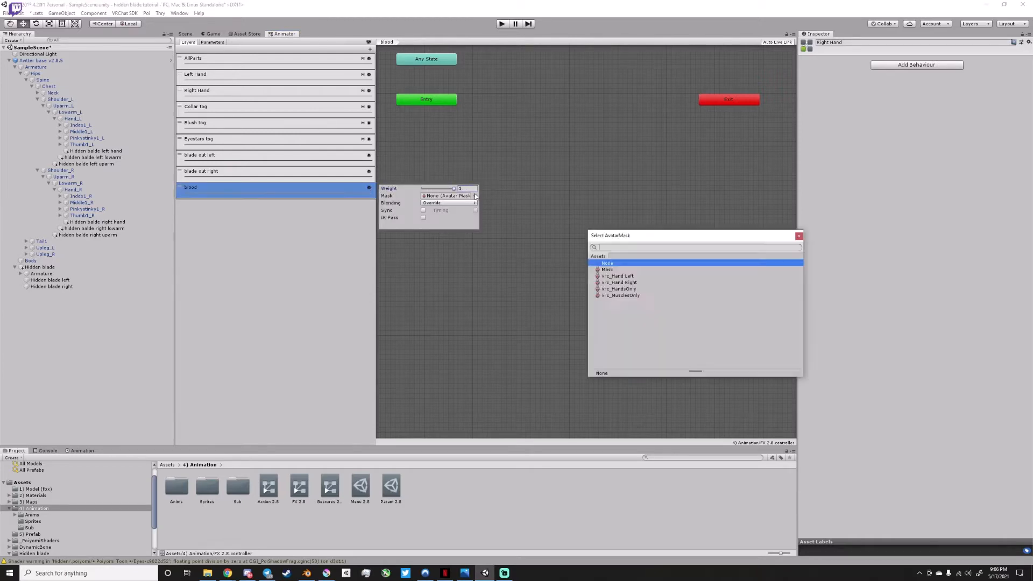
Set the blade out right layer's weight to 1 and assign the avatar mask named Mask.
click(369, 171)
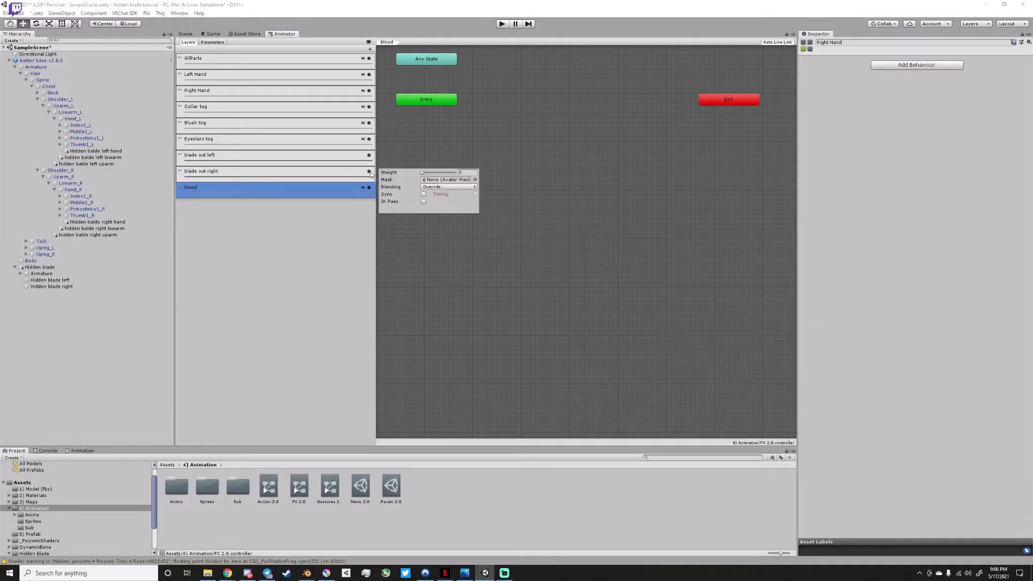
drag(422, 172, 509, 176)
click(475, 179)
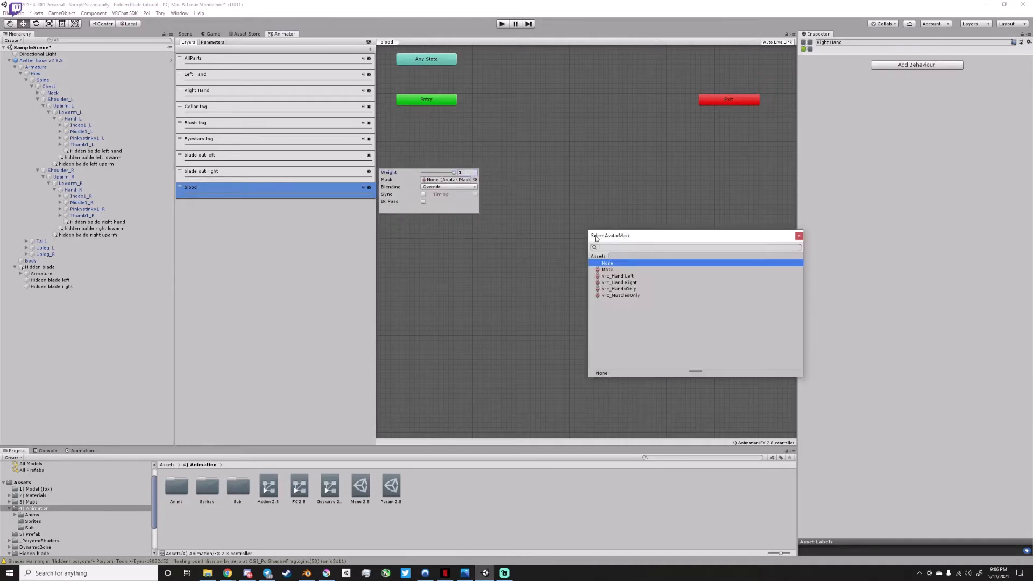
click(606, 269)
Set the blade out left layer's weight to 1 and assign the avatar mask named Mask.
click(369, 155)
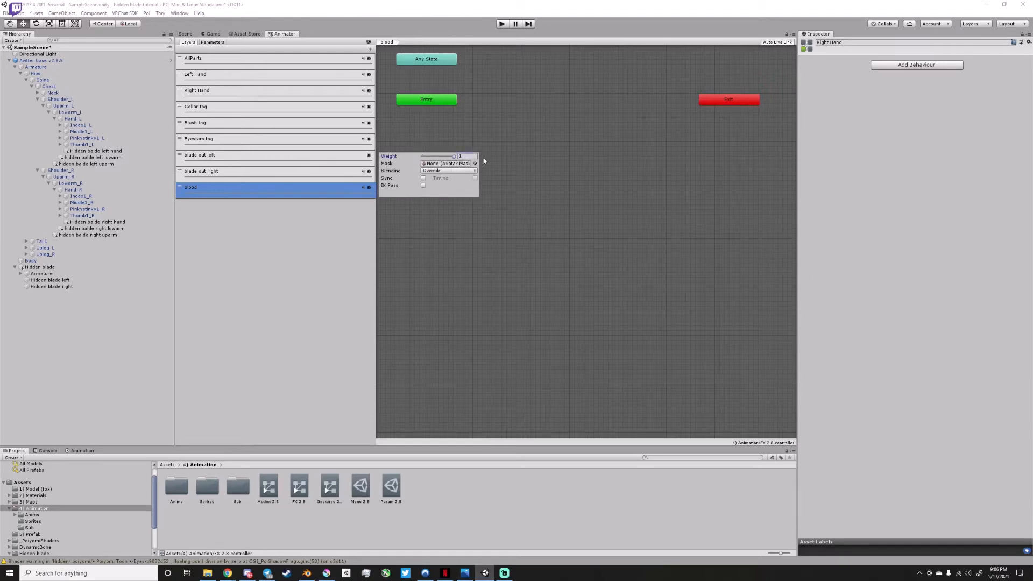
drag(422, 157, 455, 157)
click(475, 163)
click(607, 270)
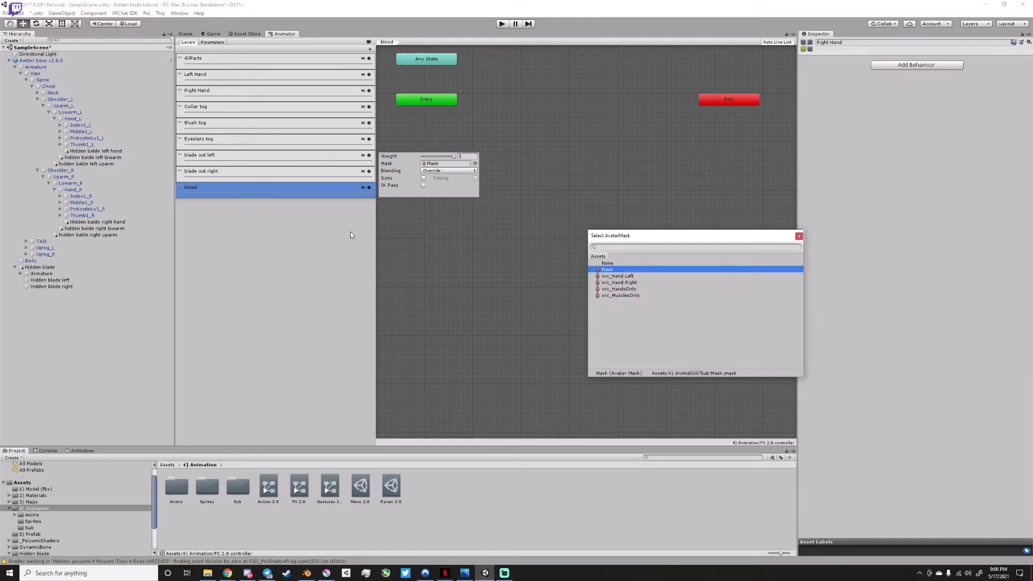
click(334, 234)
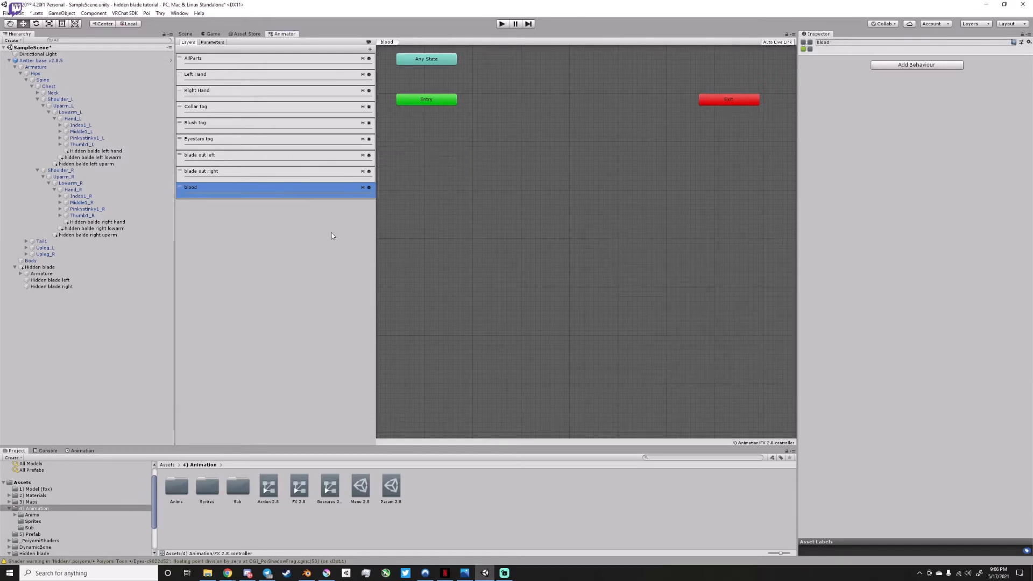
Copy the reset and blood states with their transitions from the blood tog layer of the hidden blade FX controller.
click(166, 465)
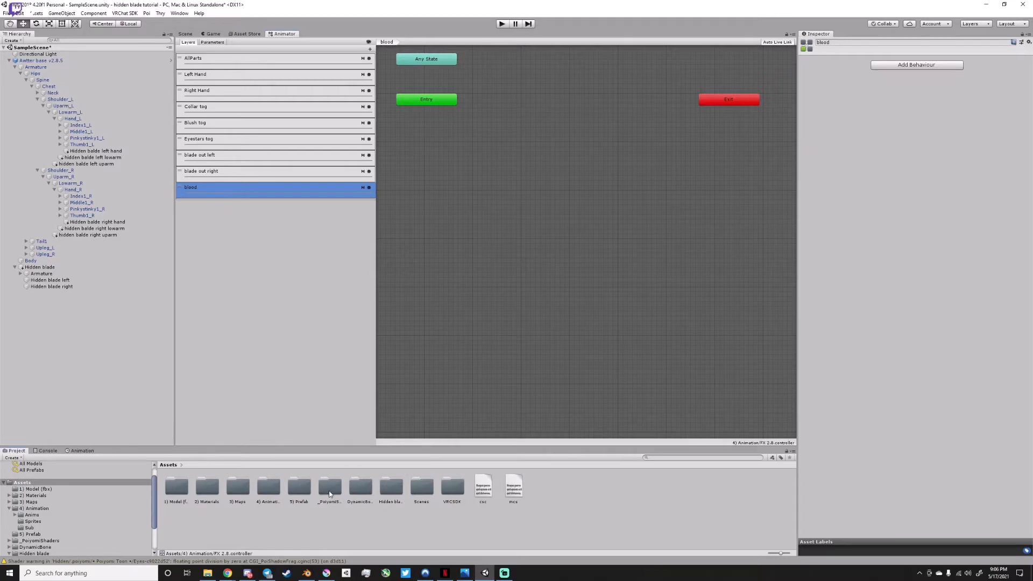
double_click(400, 492)
double_click(177, 488)
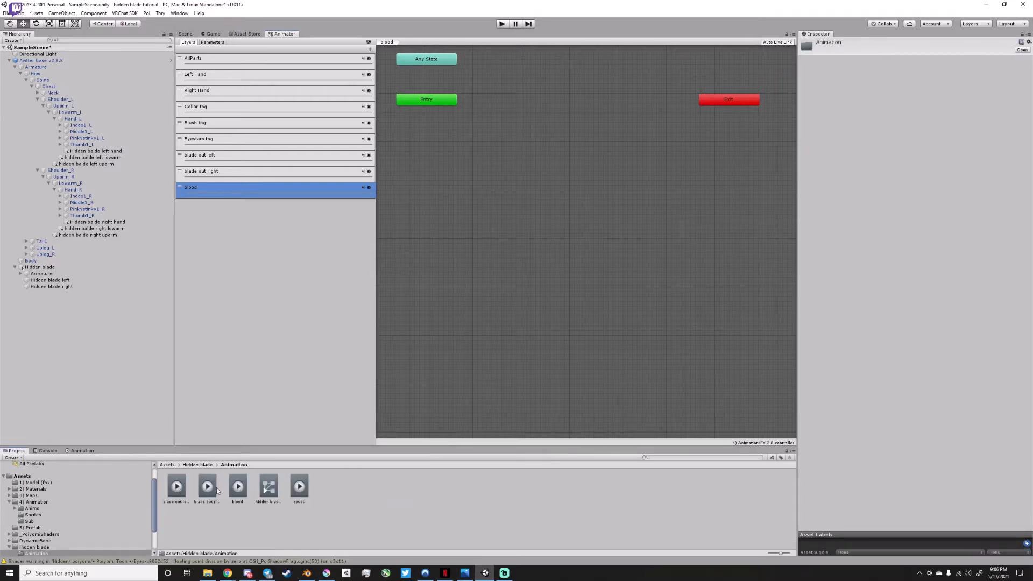
click(267, 488)
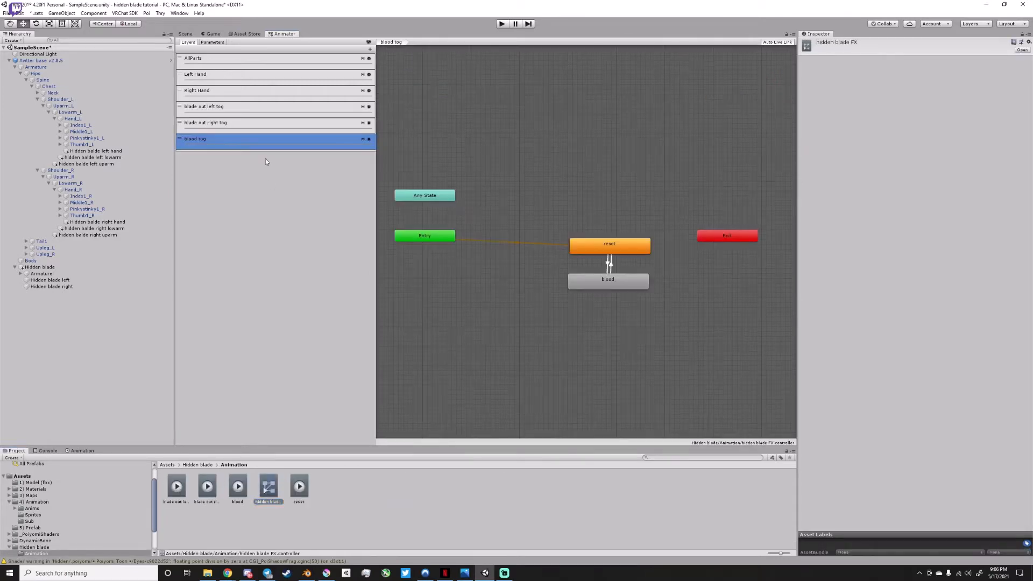
drag(483, 196, 675, 308)
right_click(621, 285)
click(640, 307)
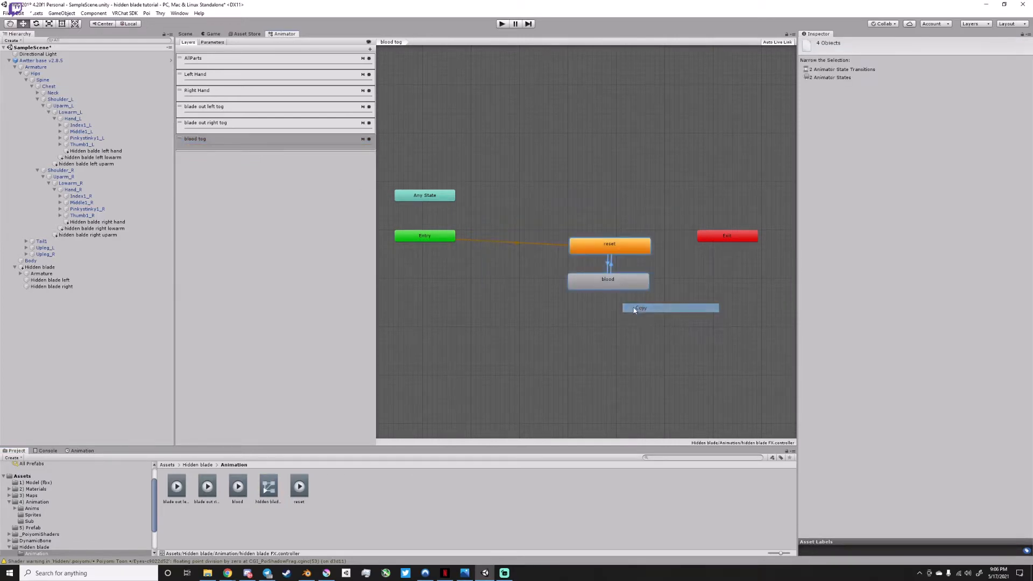
Paste the reset and blood states into the FX 2.8 controller's blood layer and place them between Entry and Exit.
click(187, 465)
click(171, 465)
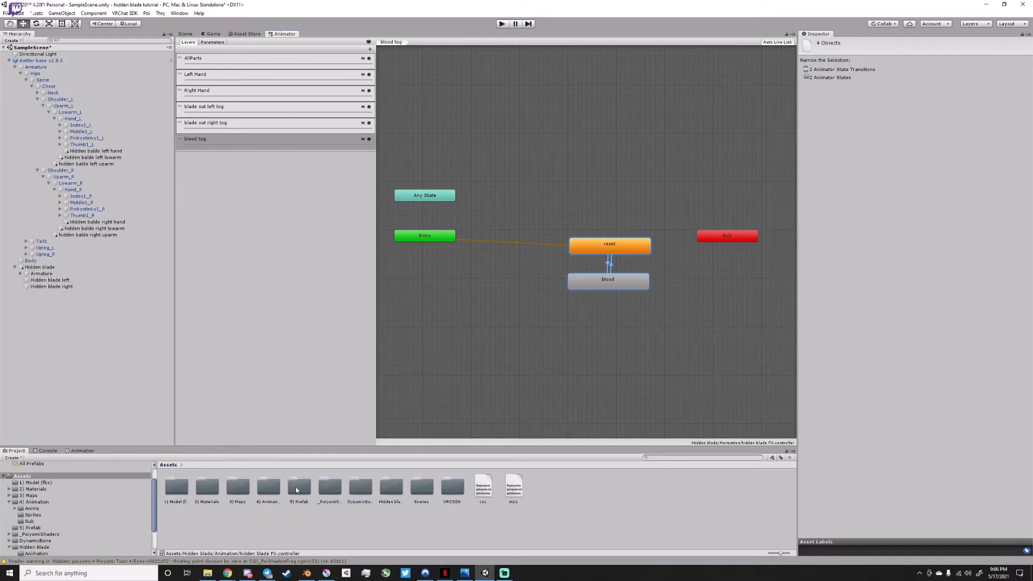
click(266, 490)
double_click(266, 490)
double_click(299, 487)
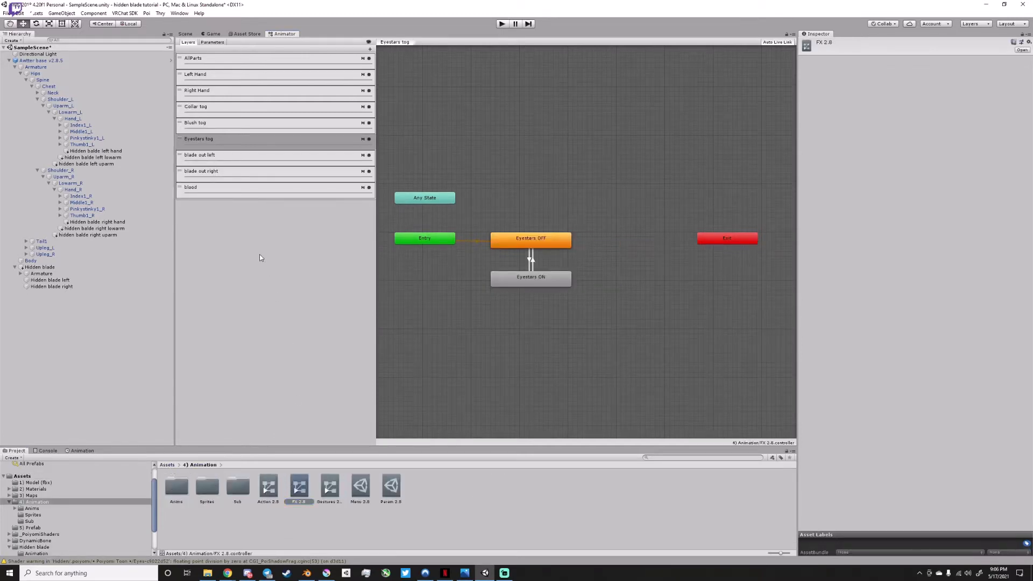
click(263, 194)
click(536, 232)
key(ctrl+v)
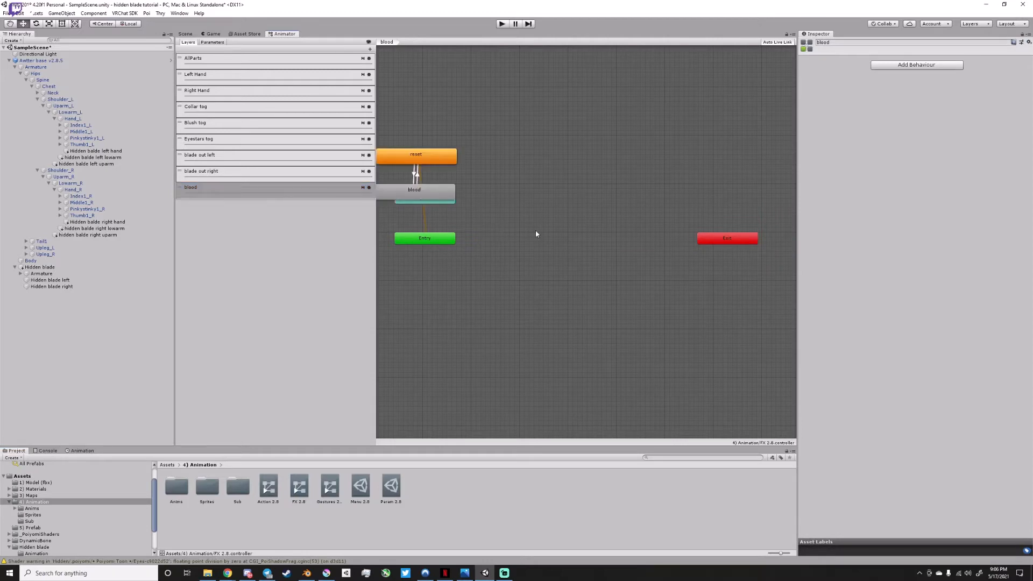
drag(425, 154, 561, 240)
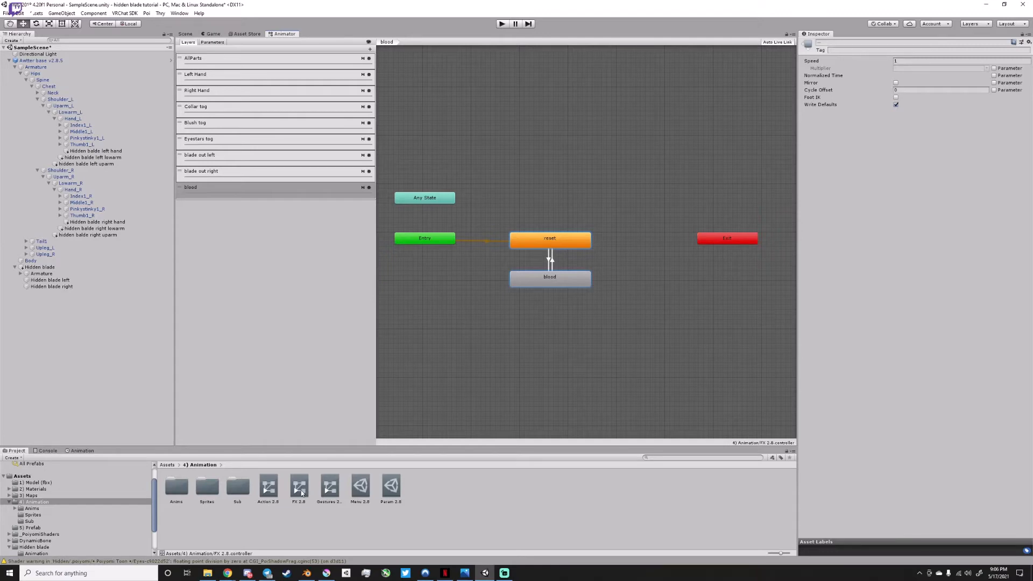
Copy the proxy_idle and blade out right states with their transitions from the hidden blade FX controller's blade out right tog layer.
click(167, 464)
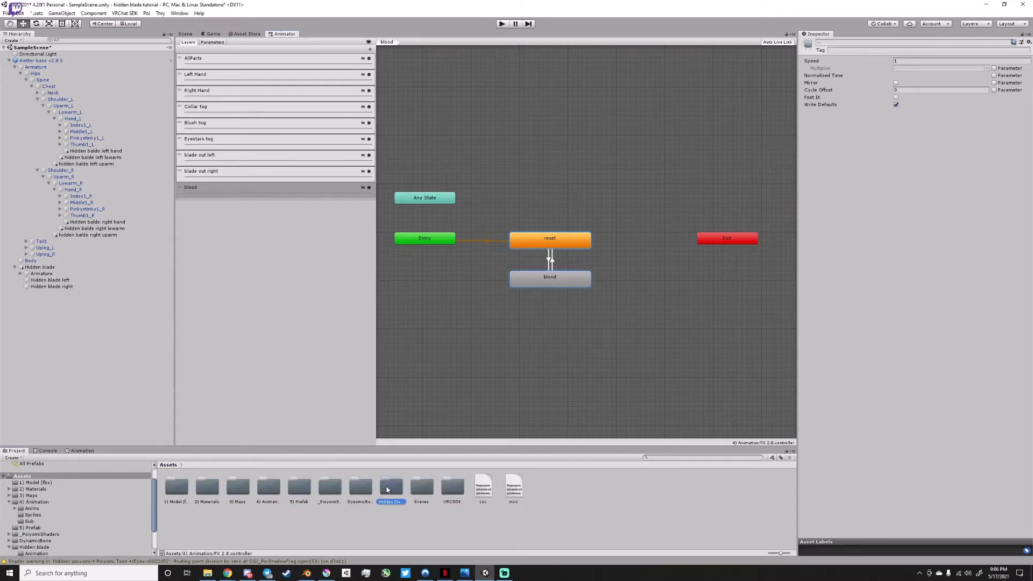
double_click(391, 487)
double_click(178, 486)
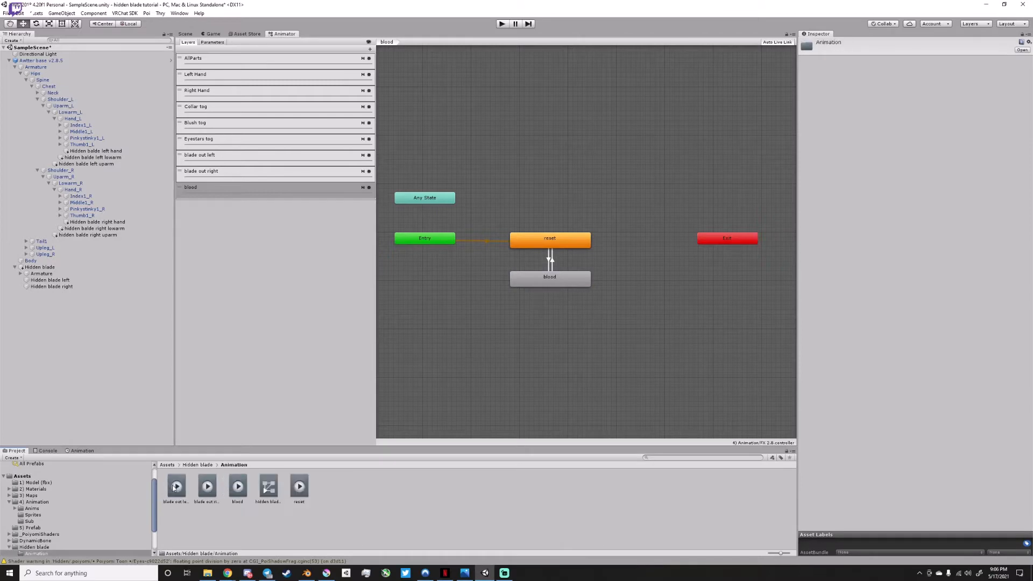
double_click(268, 487)
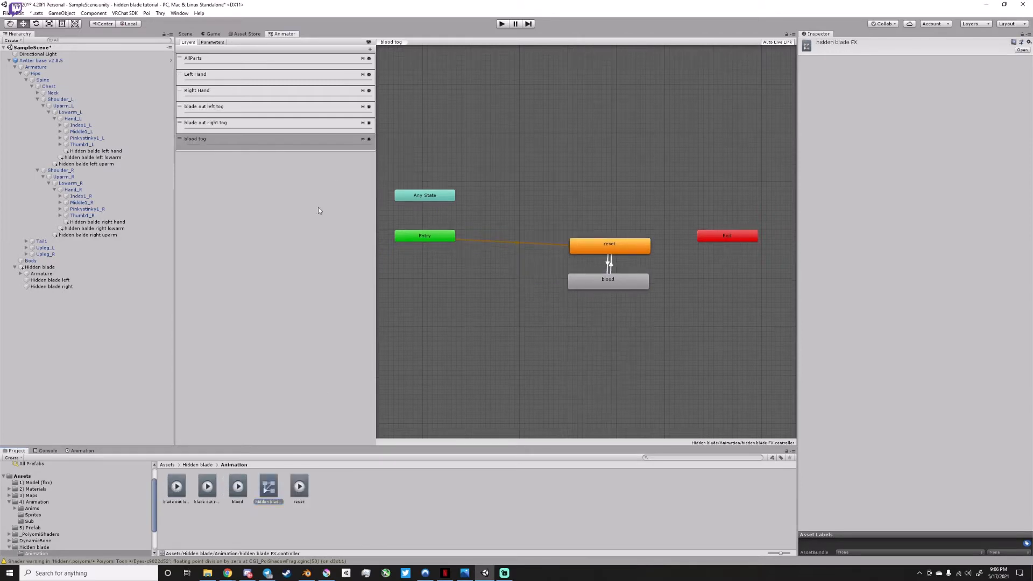
click(234, 124)
drag(472, 215, 596, 302)
right_click(592, 300)
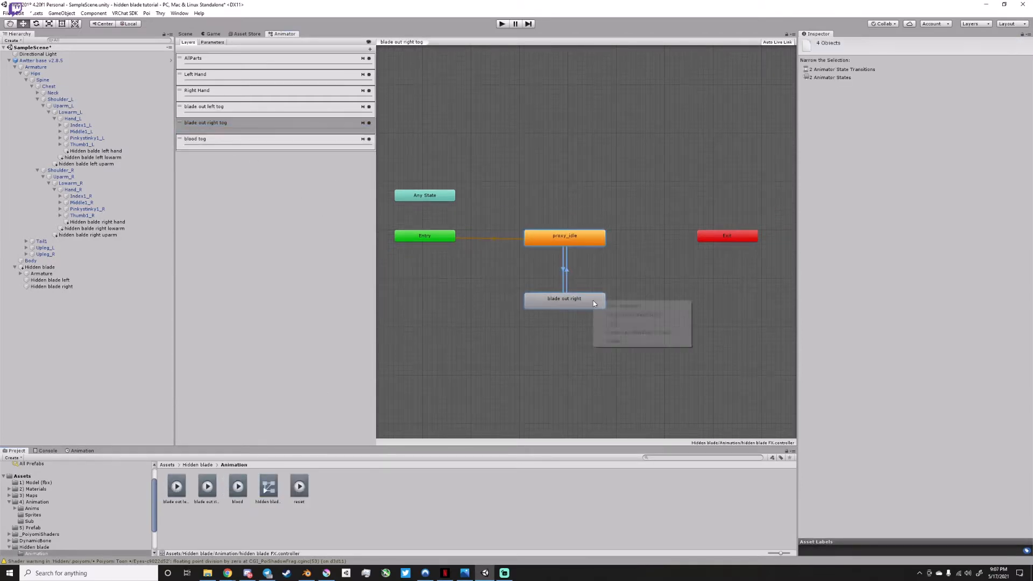
click(613, 324)
Paste the proxy_idle and blade out right states into FX 2.8's blade out right layer and place them between Entry and Exit.
click(169, 465)
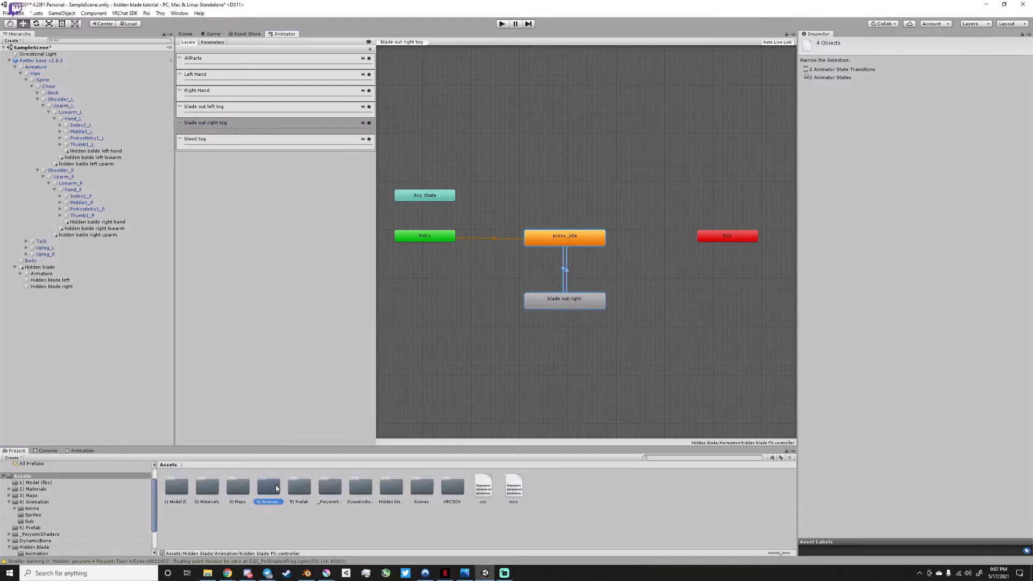
double_click(276, 488)
click(300, 487)
click(237, 171)
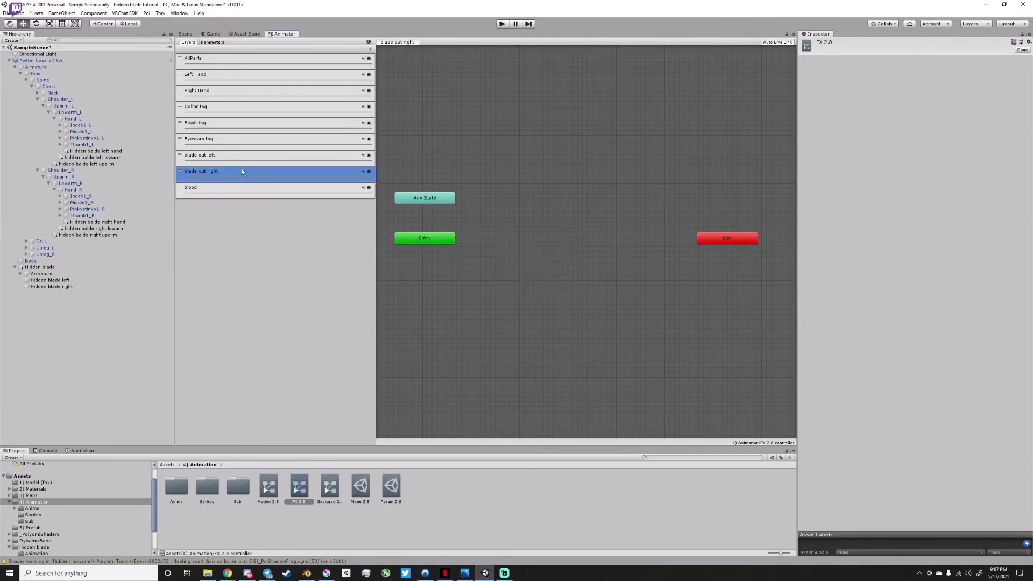
click(416, 188)
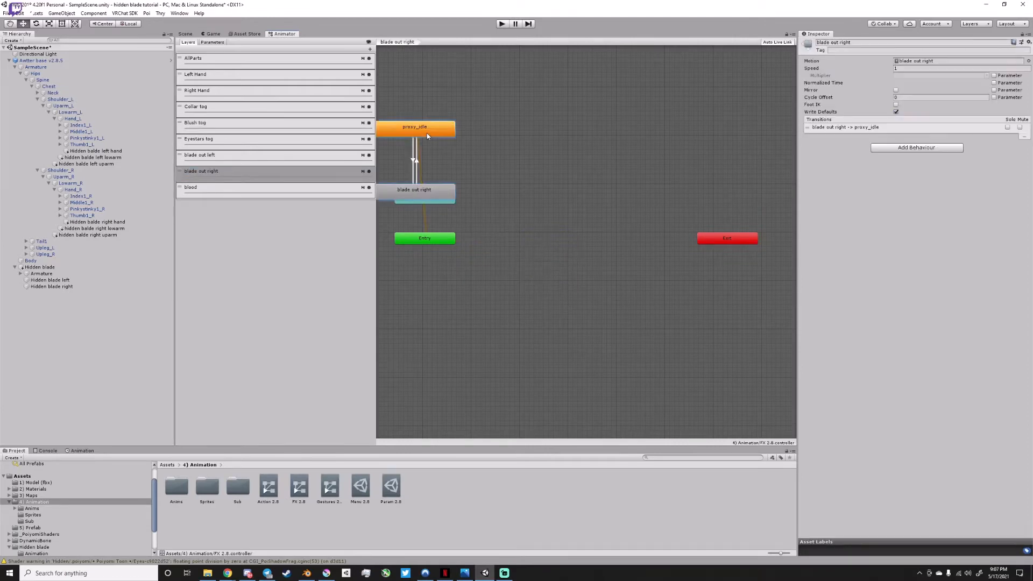
shift+drag(429, 134, 564, 240)
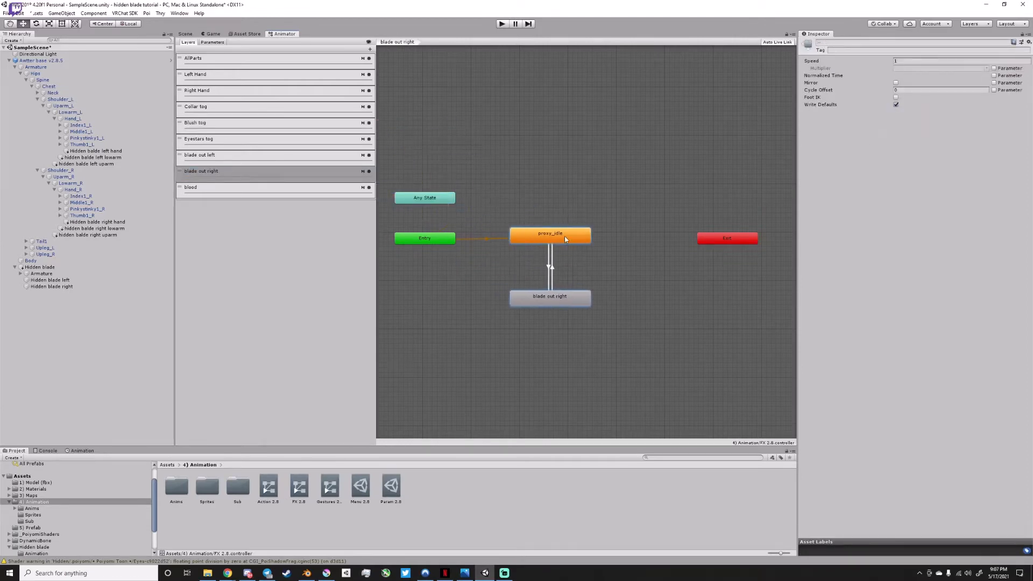
Open the blade out left tog layer of the hidden blade FX controller in the Hidden blade Animation folder.
click(170, 465)
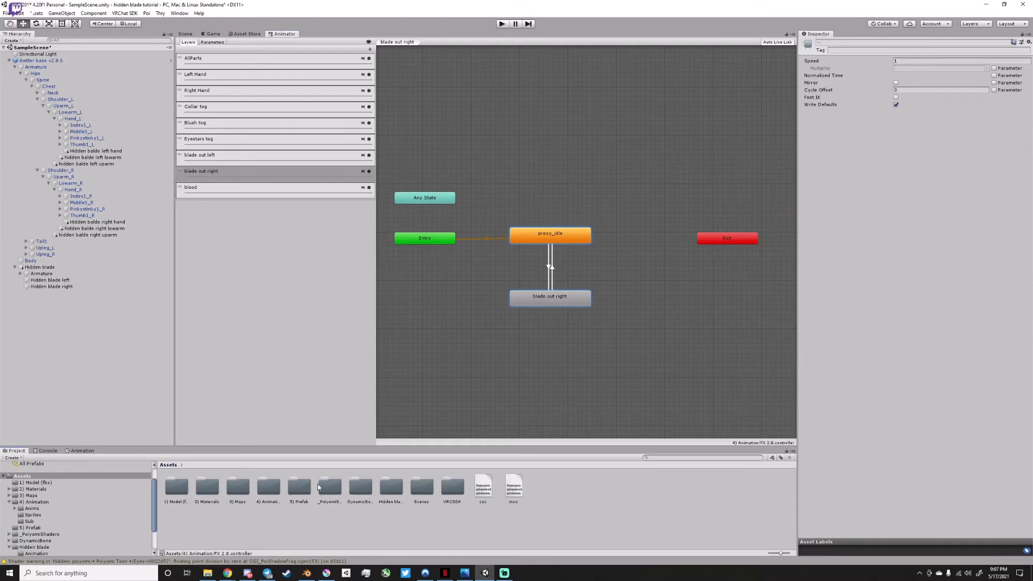
double_click(390, 489)
double_click(176, 491)
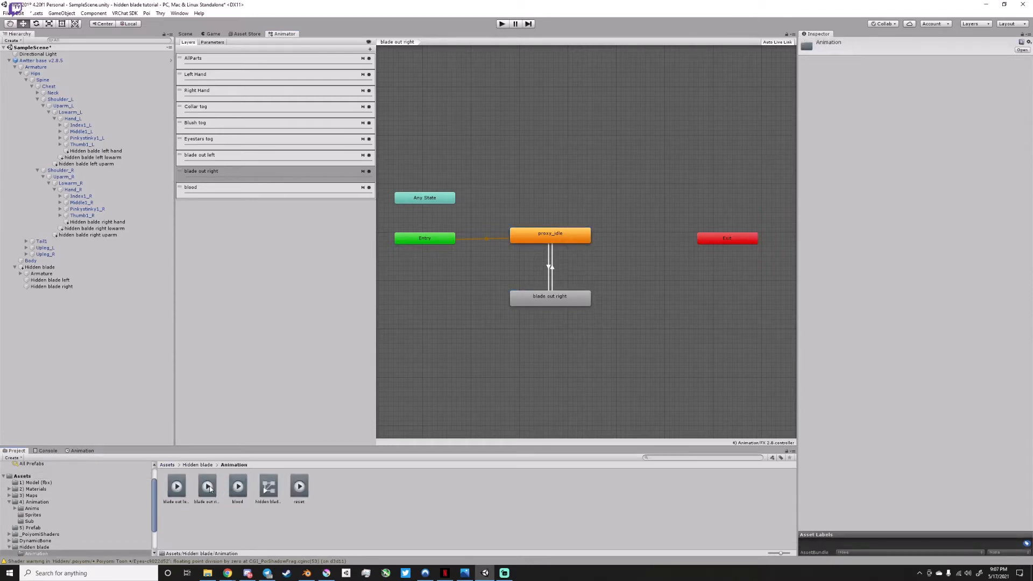
click(269, 487)
click(252, 108)
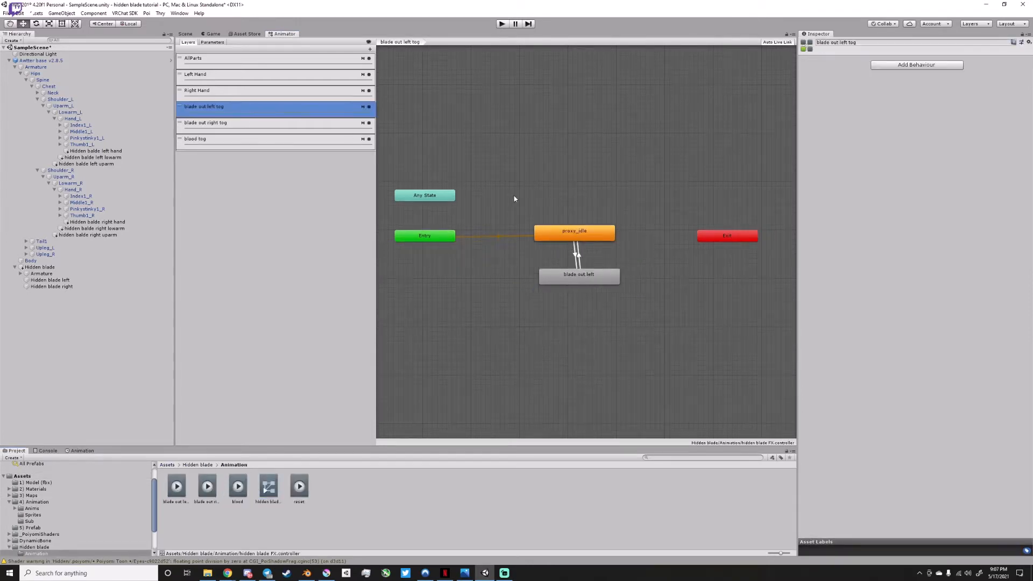
drag(514, 199, 624, 288)
right_click(599, 280)
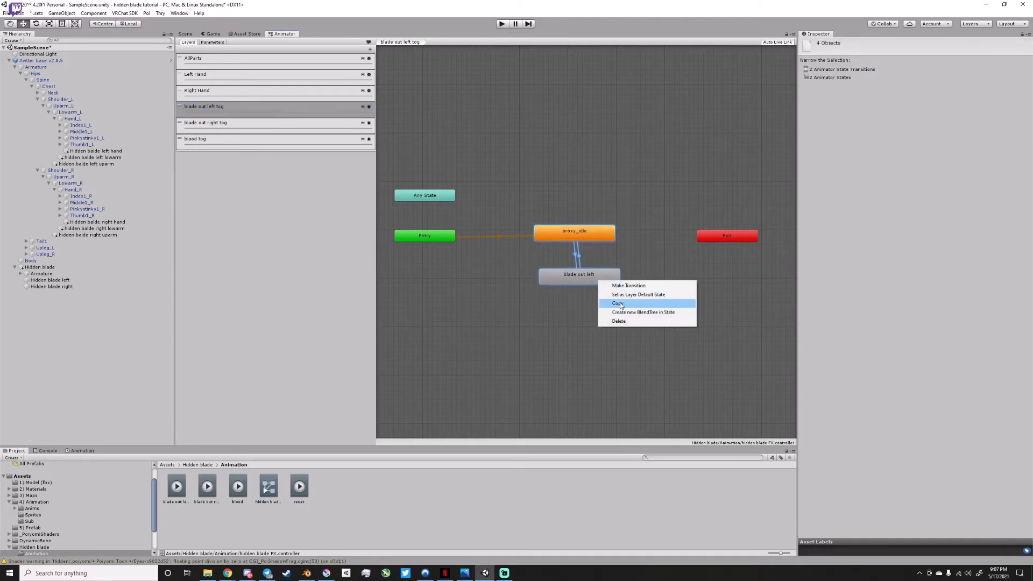
click(547, 321)
Copy the proxy_idle and blade out left states together with the transitions between them.
drag(489, 203, 610, 305)
right_click(585, 279)
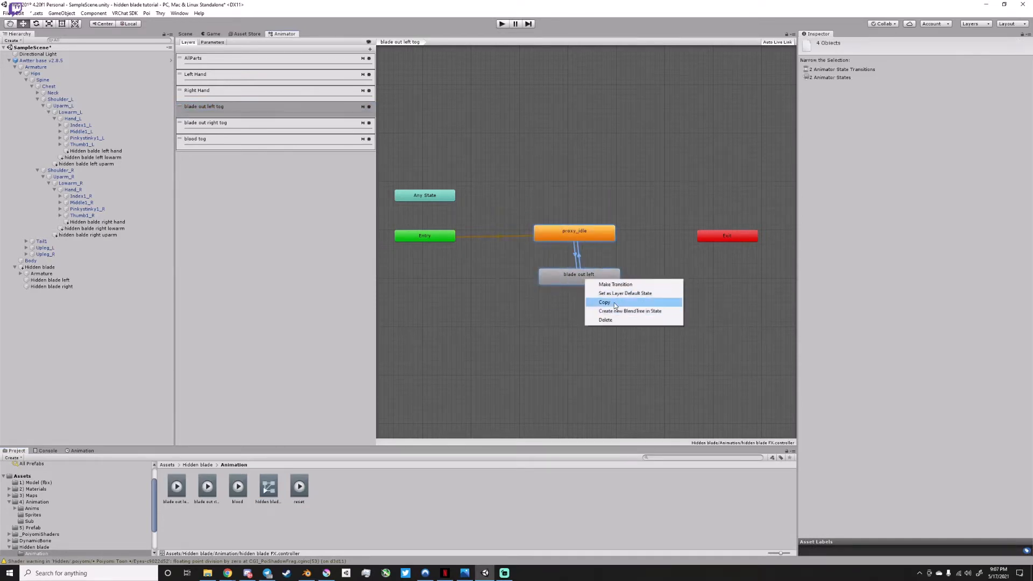
click(607, 299)
Paste the proxy_idle and blade out left states into FX 2.8's blade out left layer and place them between Entry and Exit.
click(168, 465)
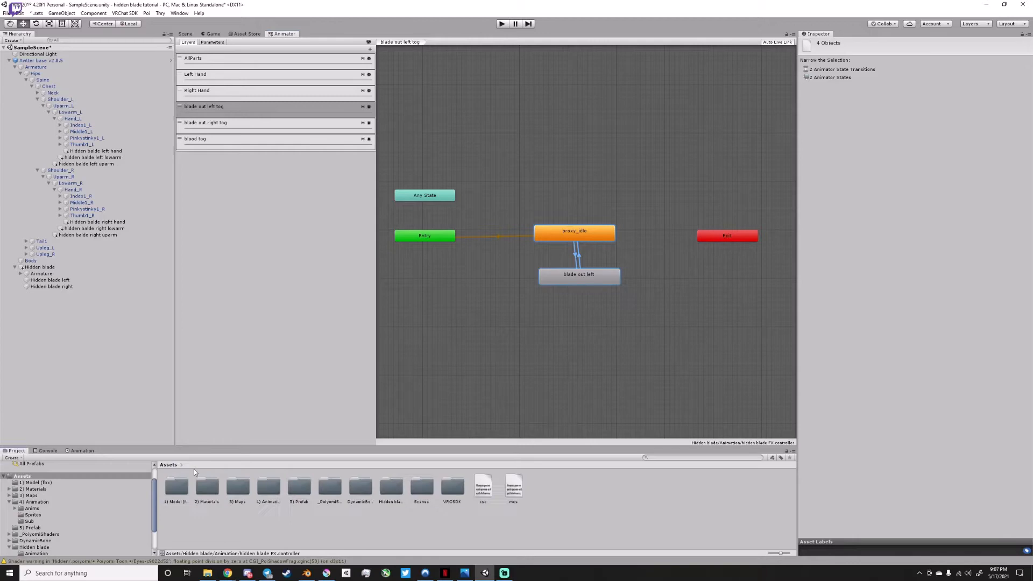
double_click(268, 486)
double_click(299, 487)
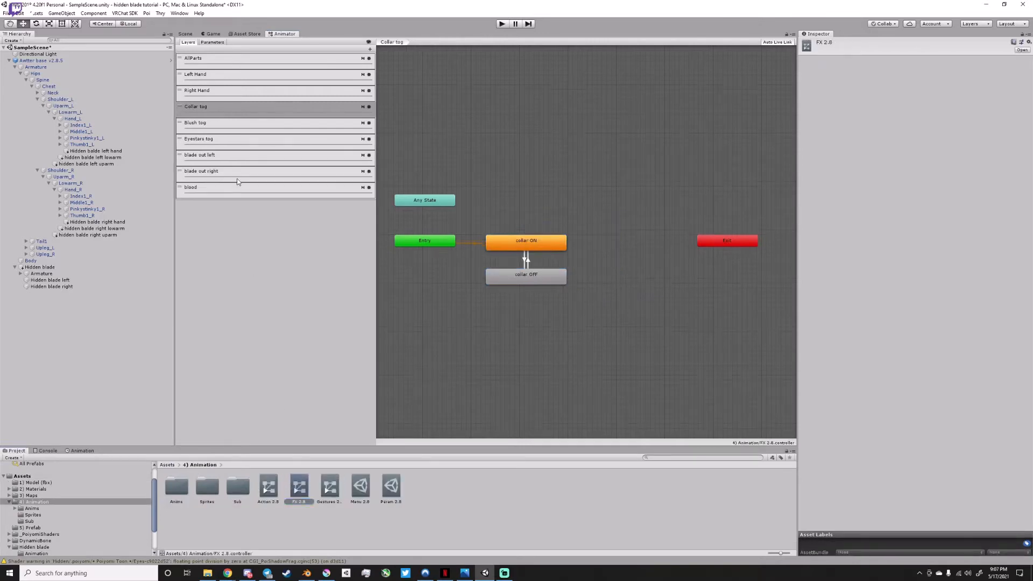
click(258, 161)
click(570, 256)
key(ctrl+v)
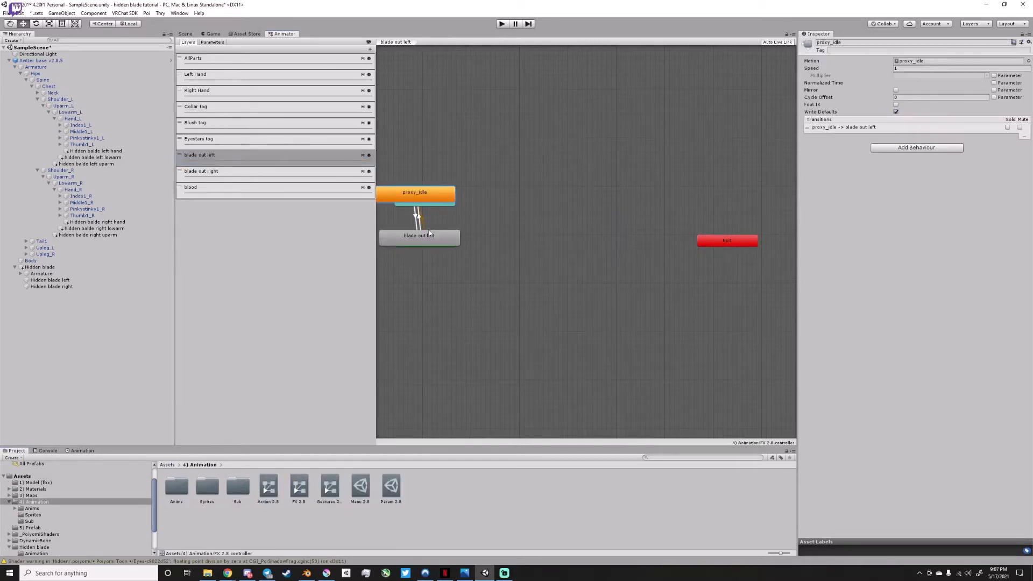
drag(431, 200, 565, 252)
Inspect the conditions of the pasted transitions in the blade out left, blade out right and blood layers.
click(555, 271)
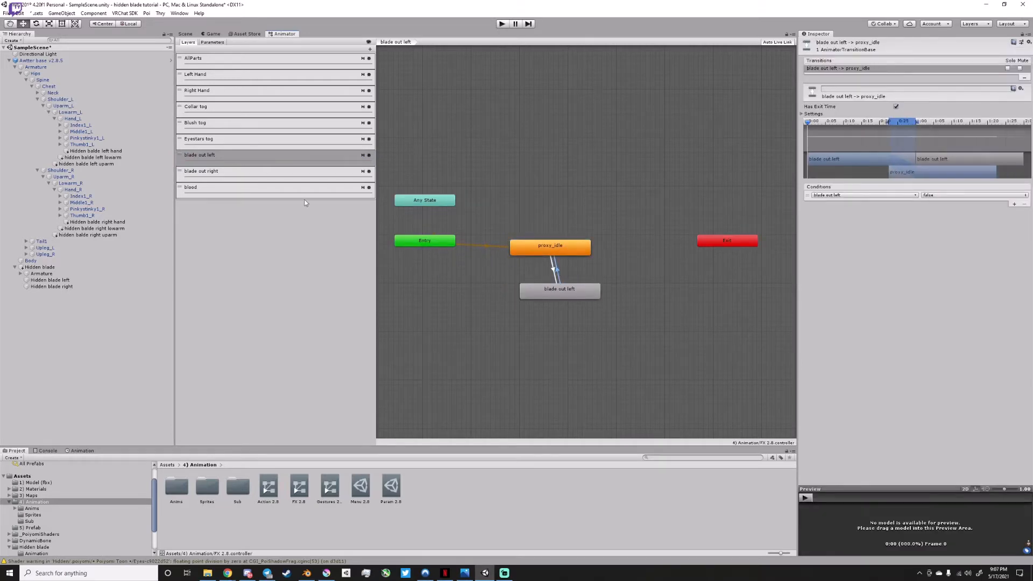
click(269, 172)
click(549, 269)
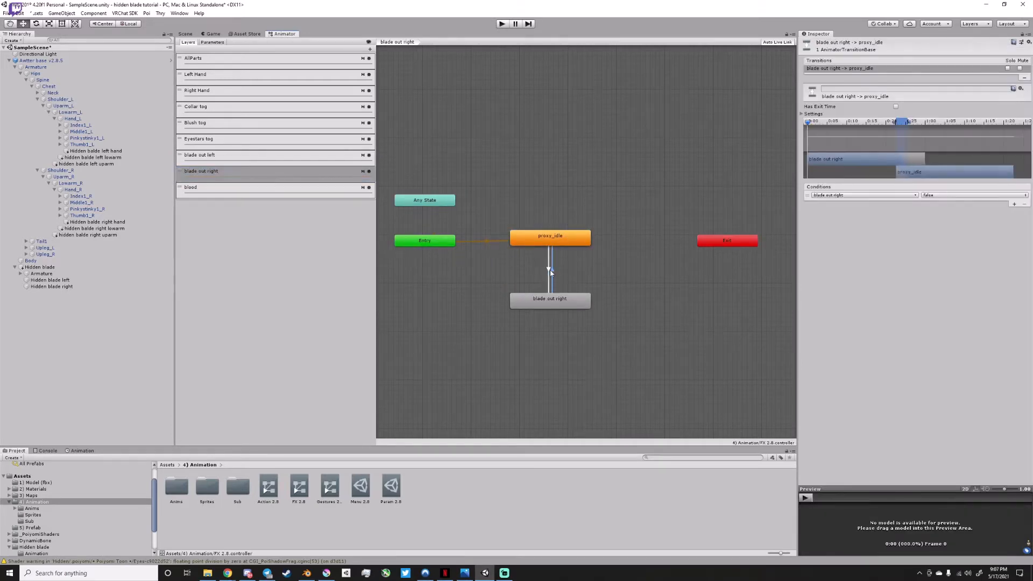
click(334, 191)
click(550, 262)
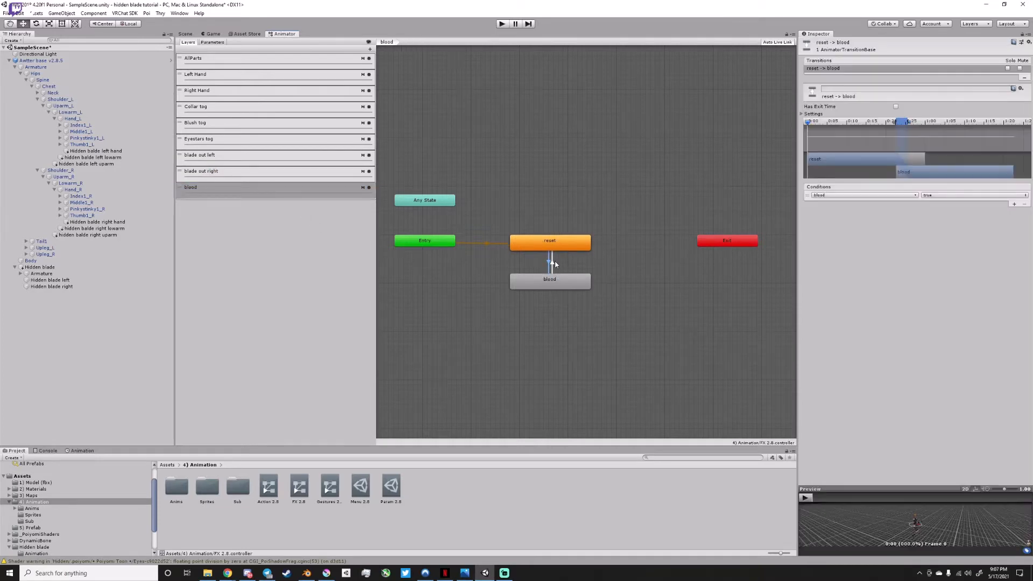
Open the Right Hand layer of the hidden blade FX controller from the Hidden blade Animation folder.
click(552, 264)
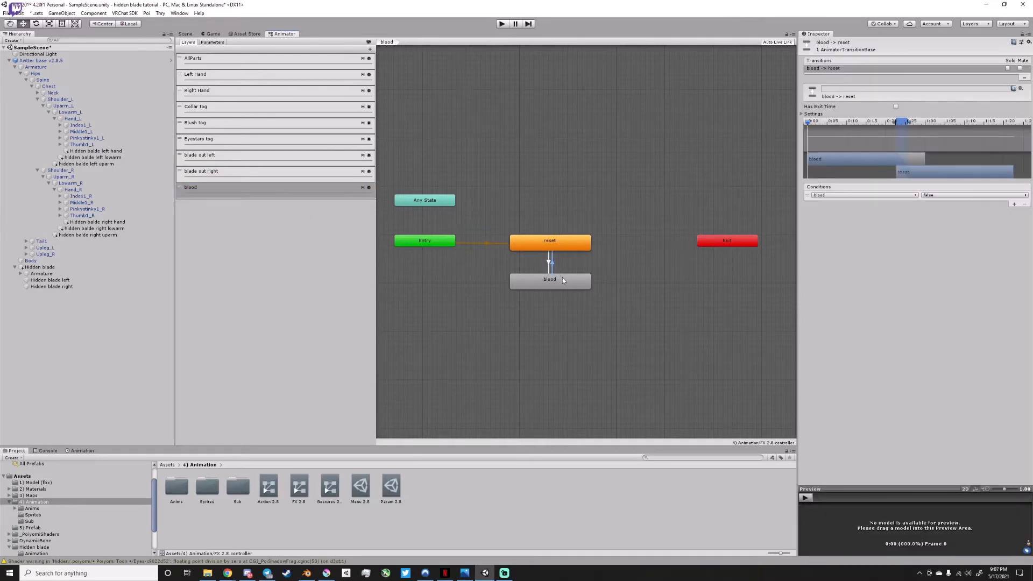
click(237, 93)
click(167, 464)
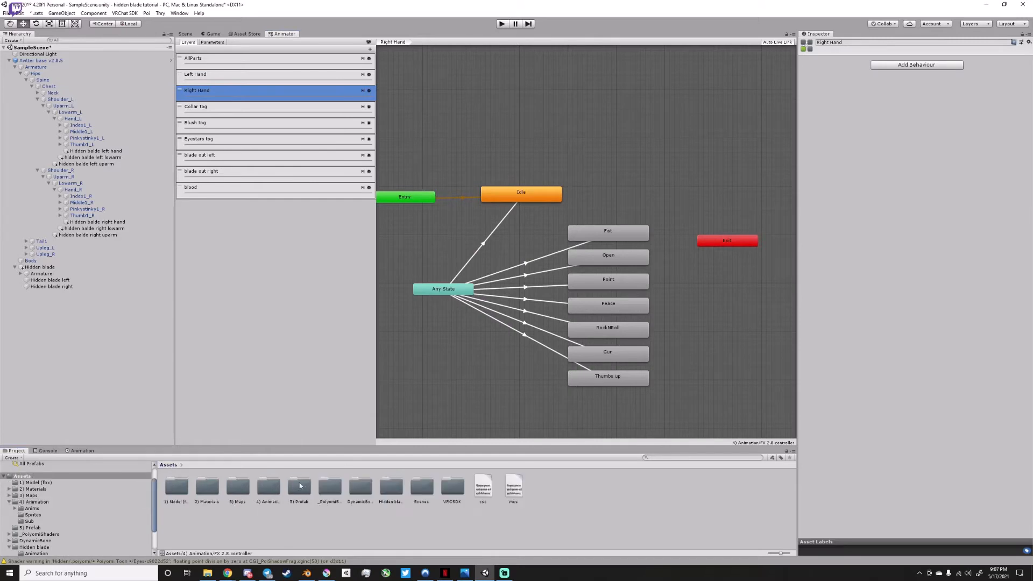
double_click(399, 487)
double_click(178, 487)
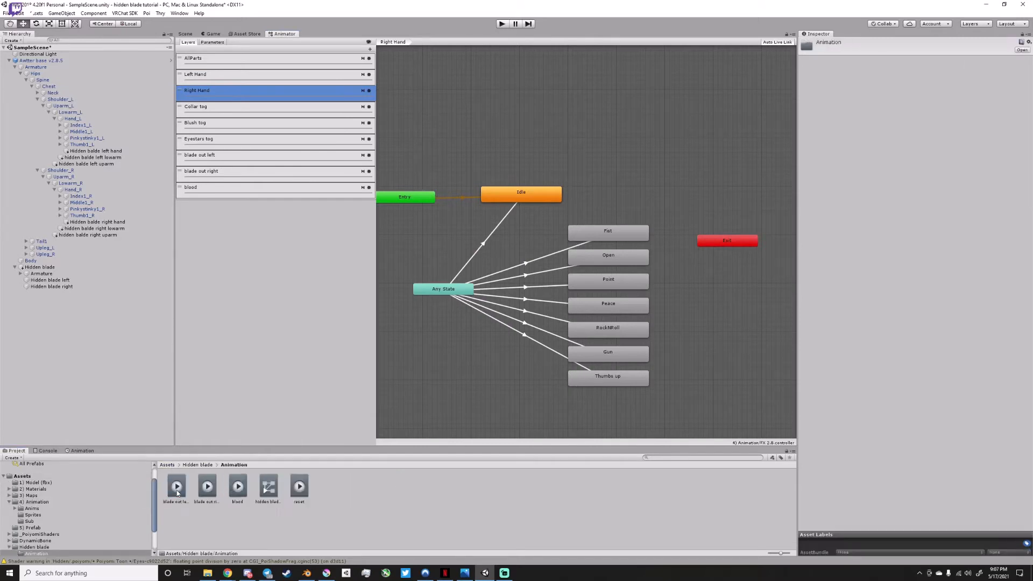
click(263, 487)
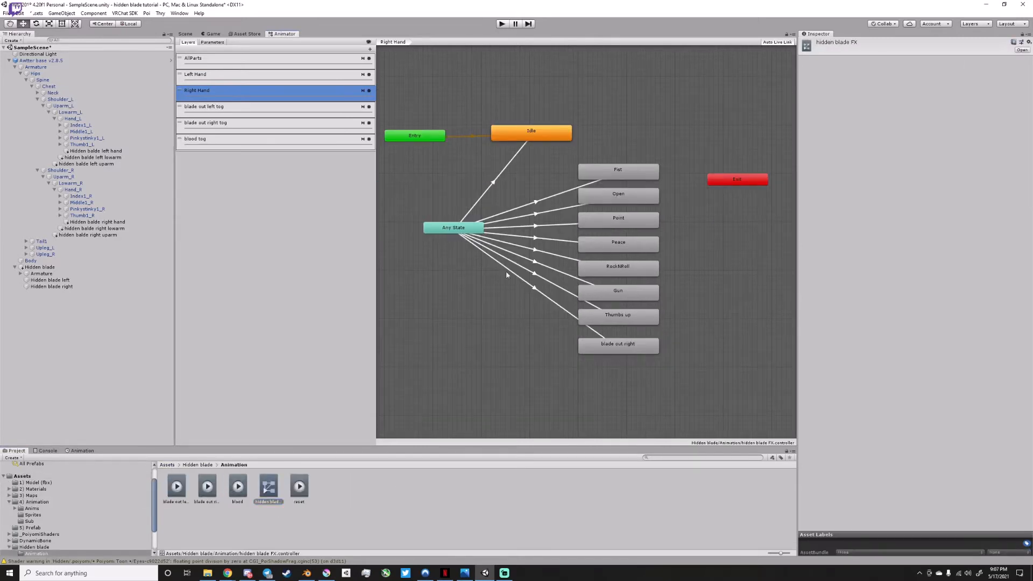
Copy the blade out right state together with its transition from Any State.
click(612, 349)
click(542, 298)
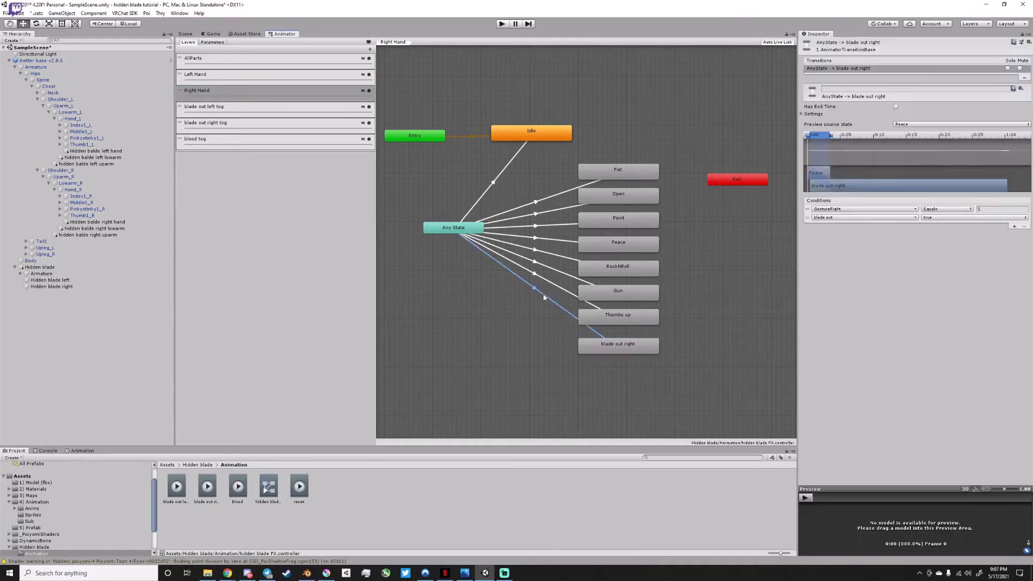
right_click(543, 297)
click(607, 347)
shift+click(599, 343)
right_click(598, 343)
click(616, 364)
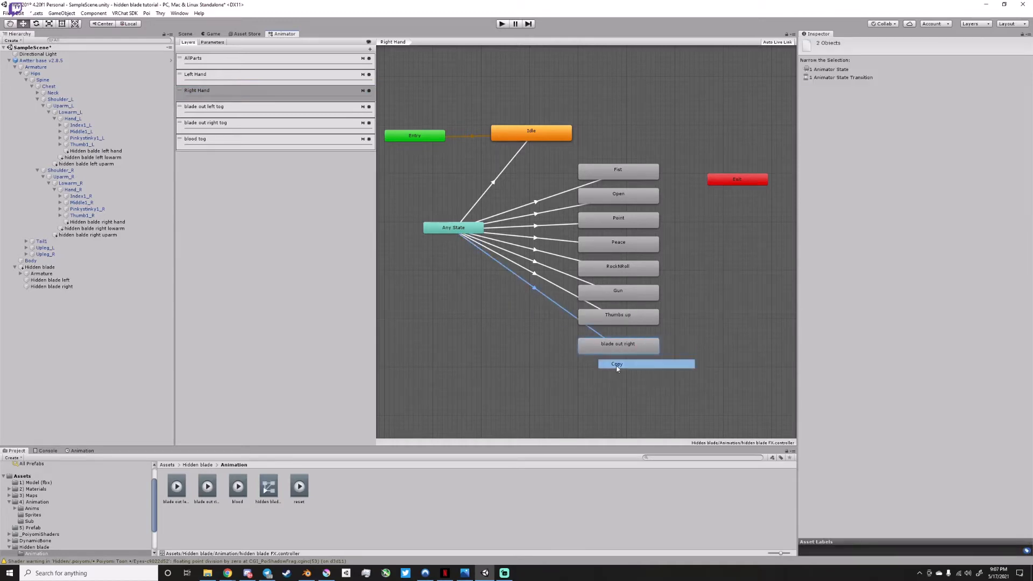
Paste the blade out right state and its transition into FX 2.8's Right Hand layer and place it below Thumbs up.
click(166, 465)
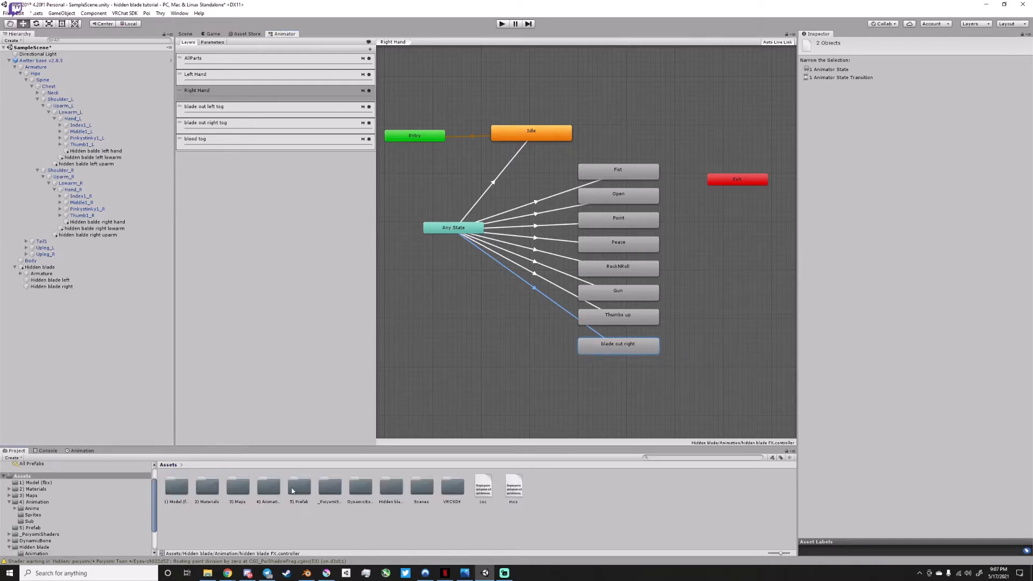
double_click(268, 487)
click(299, 487)
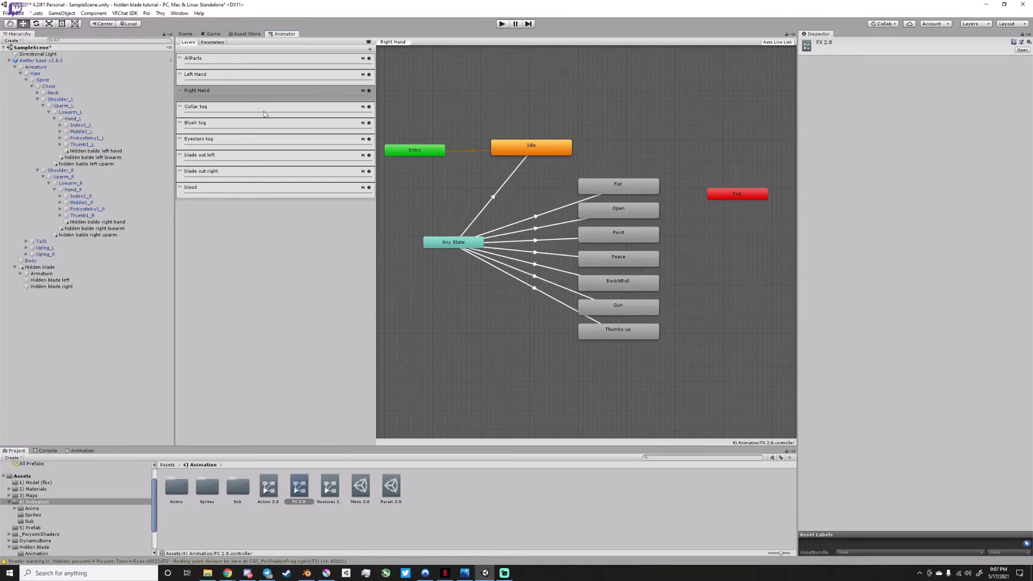
key(ctrl+v)
drag(429, 146, 624, 364)
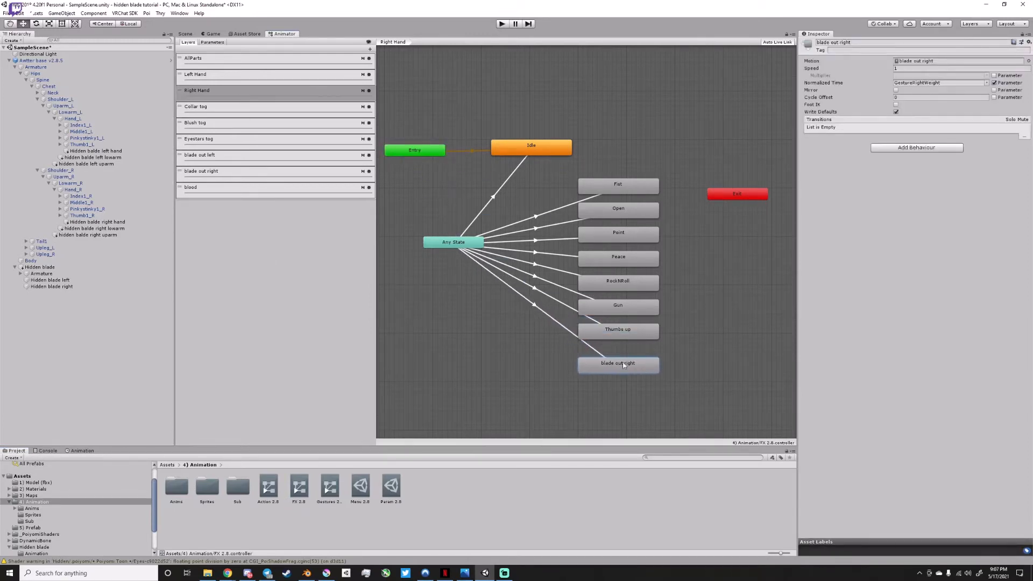
Add a condition to the Right Hand layer's Any State to Fist transition requiring blade out to be false.
click(551, 211)
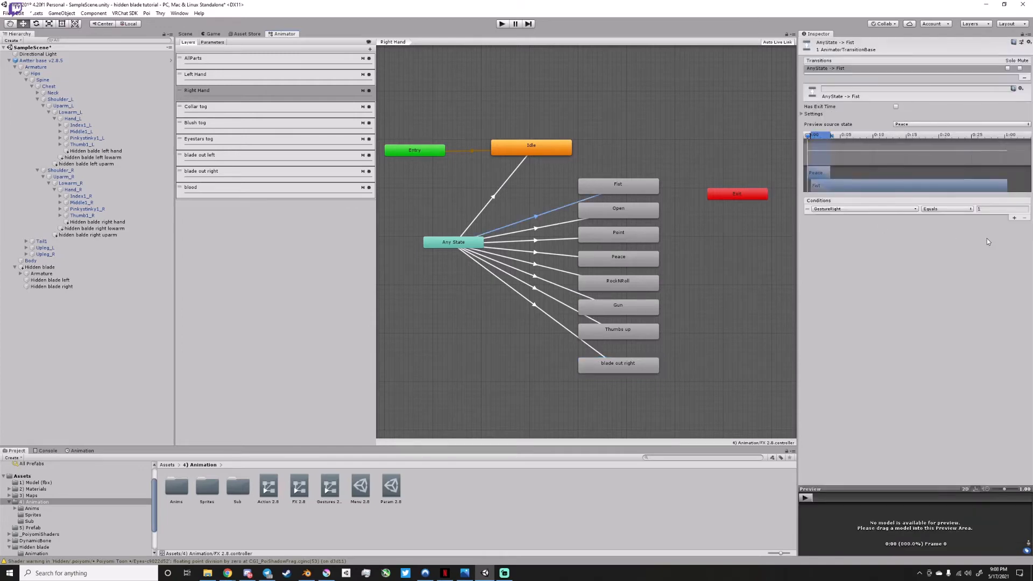
click(1013, 218)
click(883, 217)
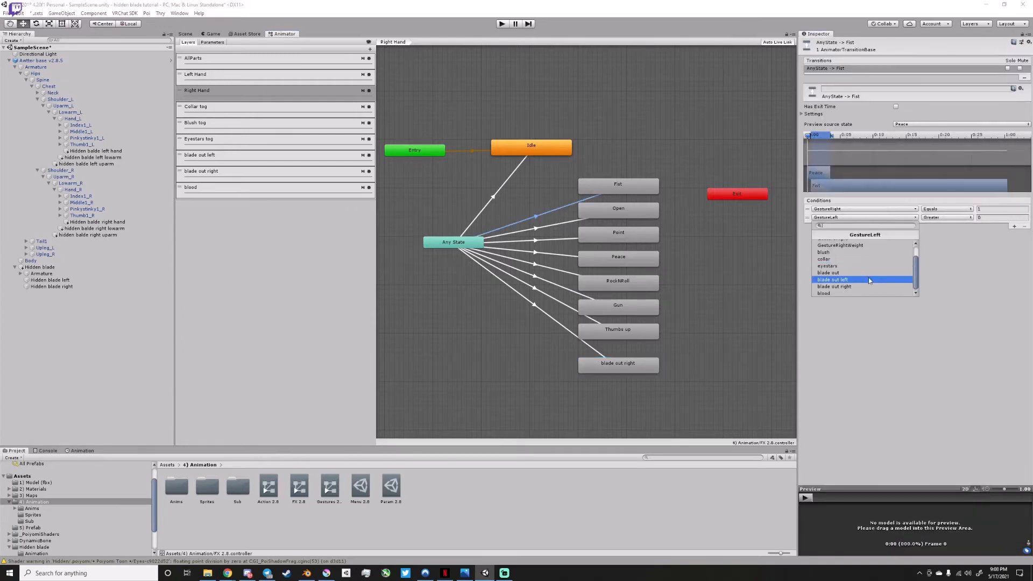
click(847, 275)
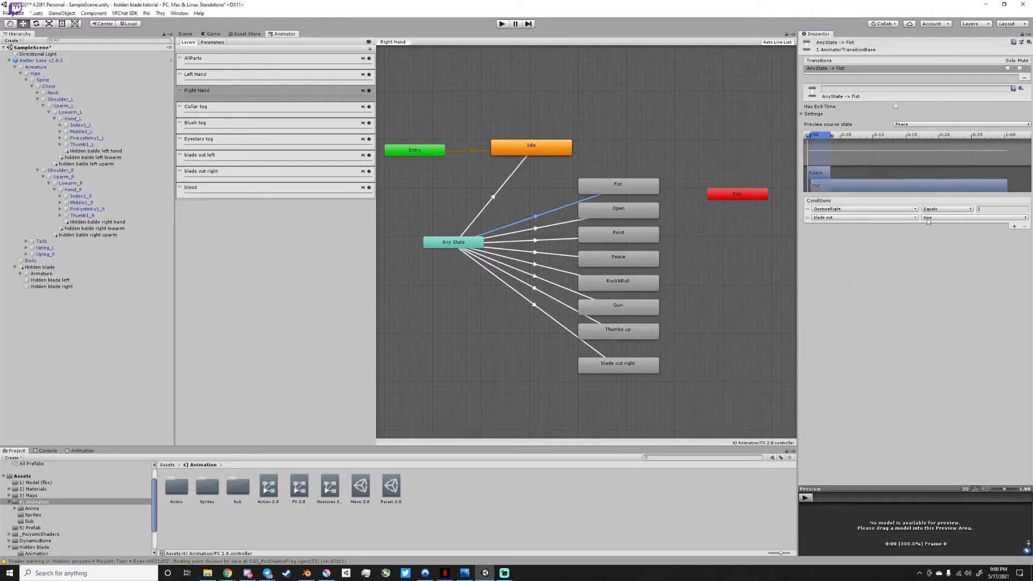
click(947, 217)
click(939, 236)
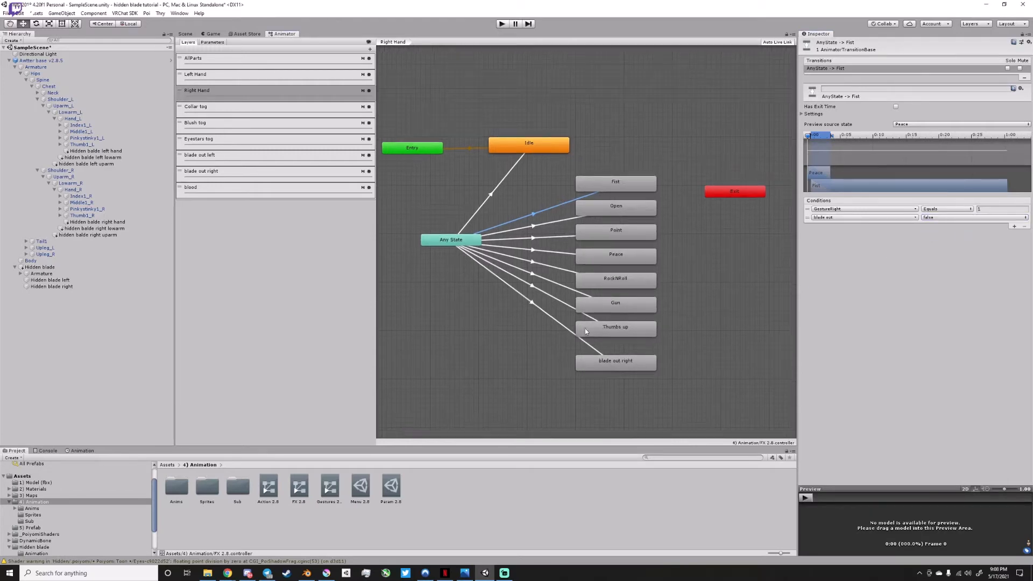
Examine the conditions of the Right Hand layer's Any State transitions to blade out right, Open, Point and Fist.
middle_drag(586, 328, 537, 300)
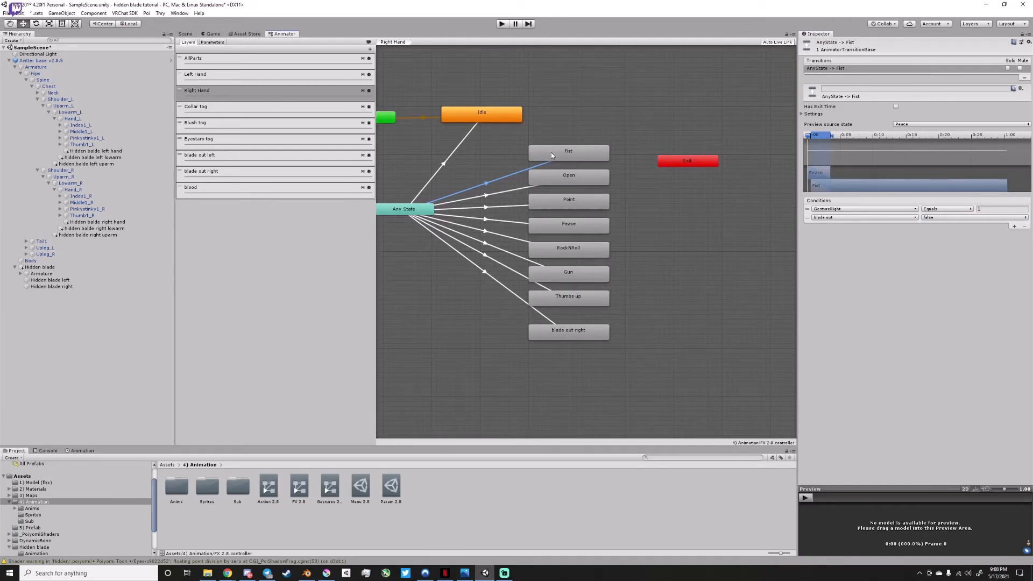
click(495, 279)
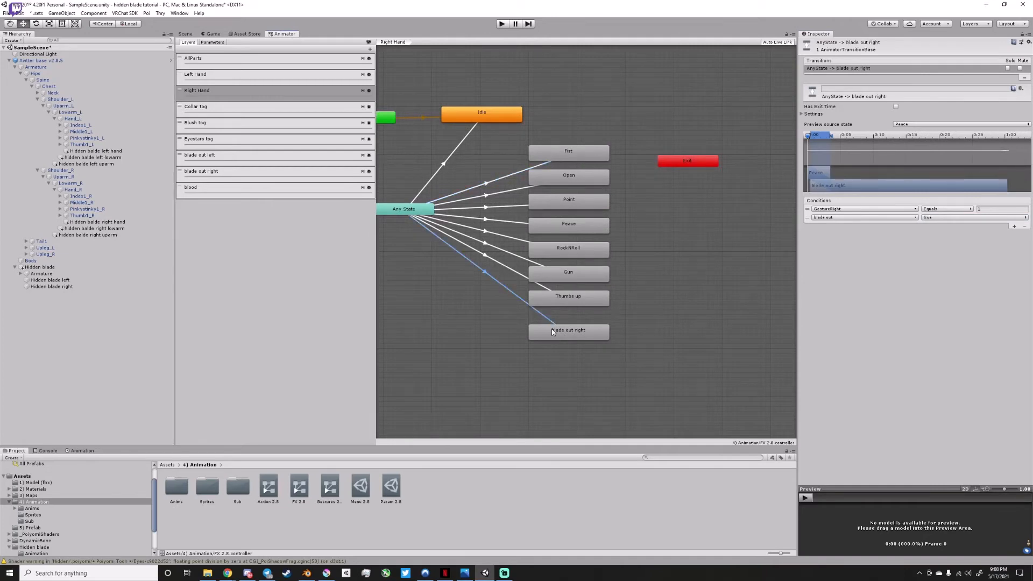
scroll(554, 336, down, 2)
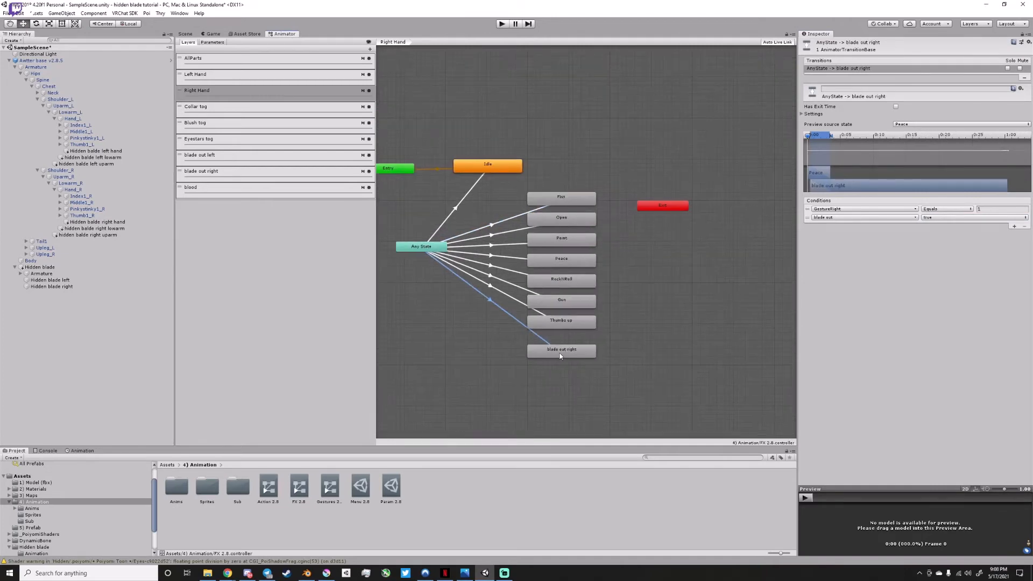
click(556, 347)
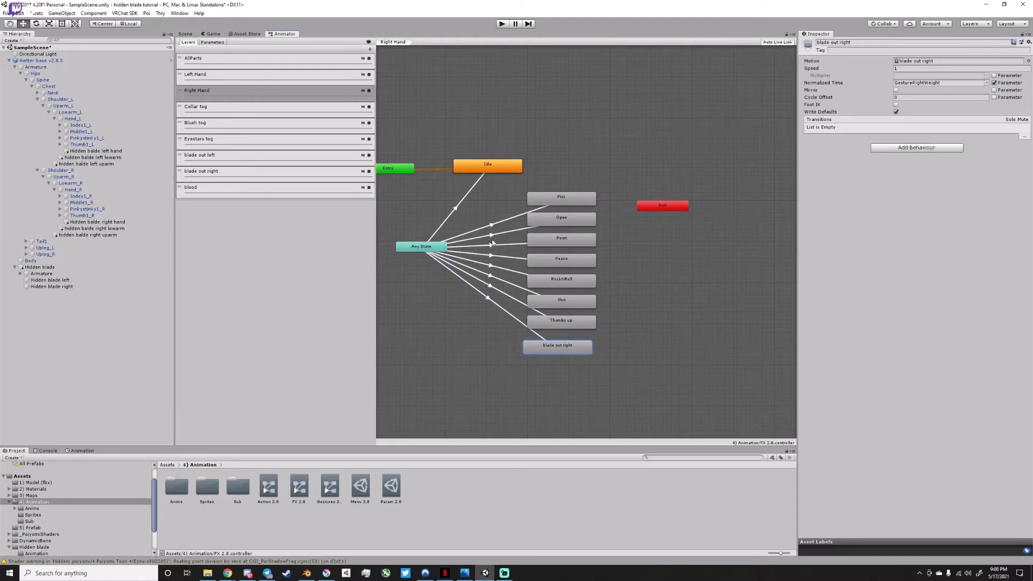
click(498, 304)
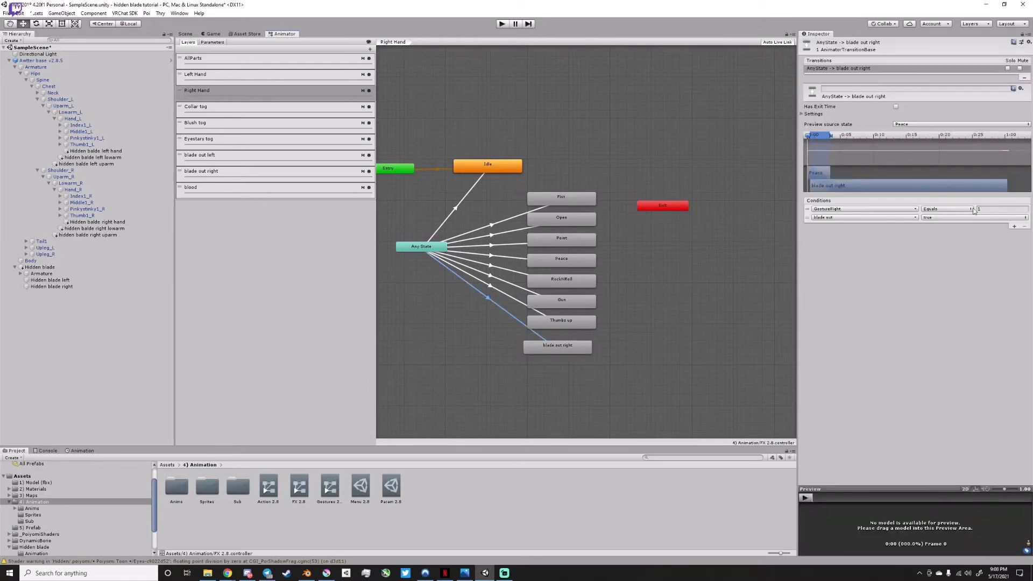
click(573, 229)
click(509, 230)
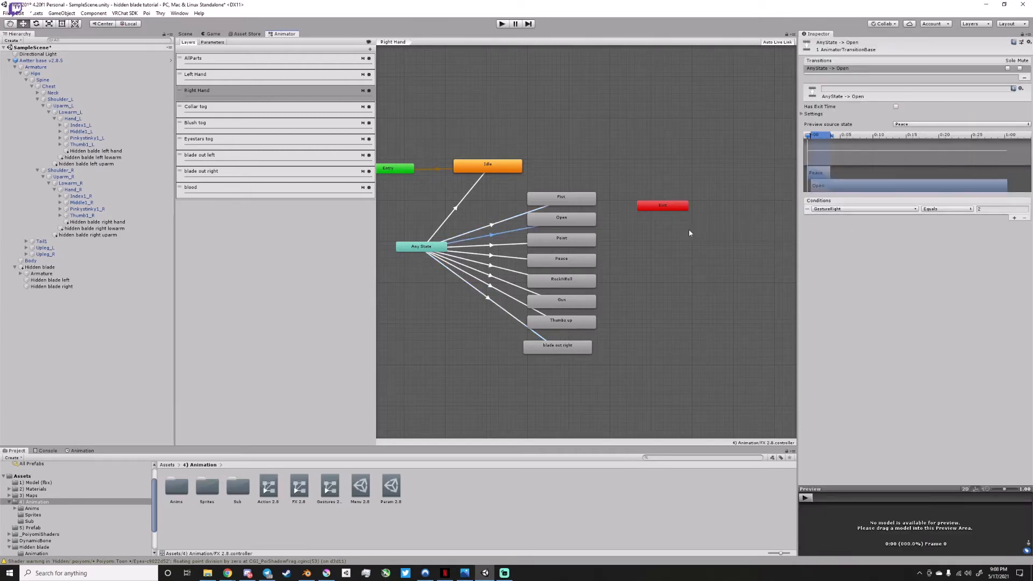
click(491, 247)
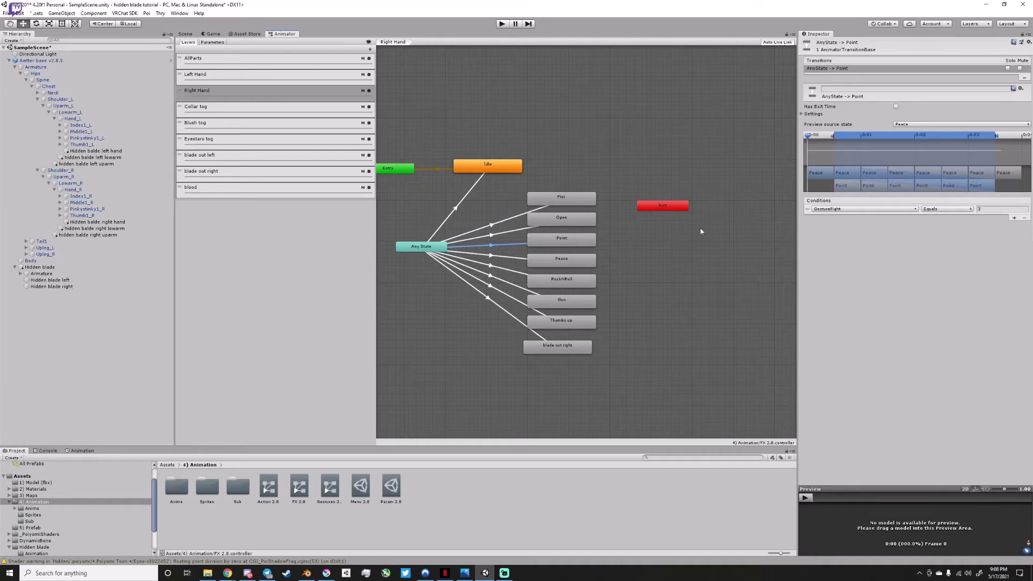
click(532, 335)
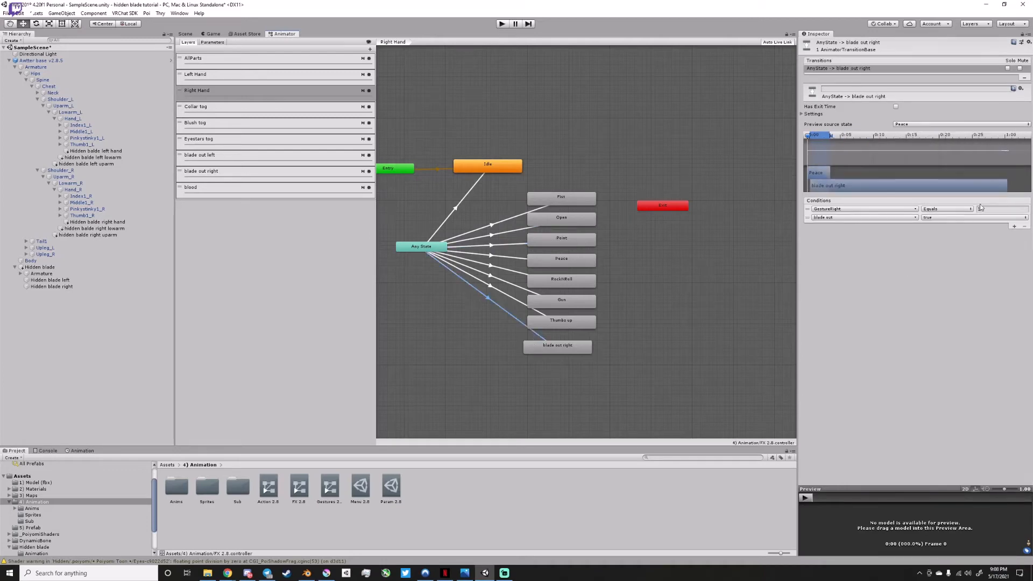
click(507, 221)
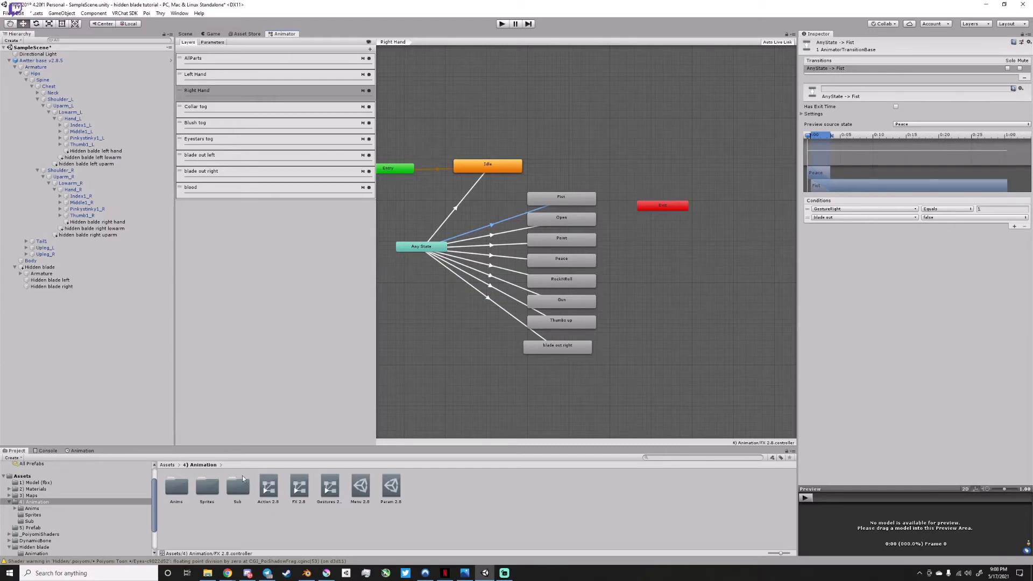
Open the Left Hand layer of the hidden blade FX controller from the Hidden blade Animation folder.
click(167, 465)
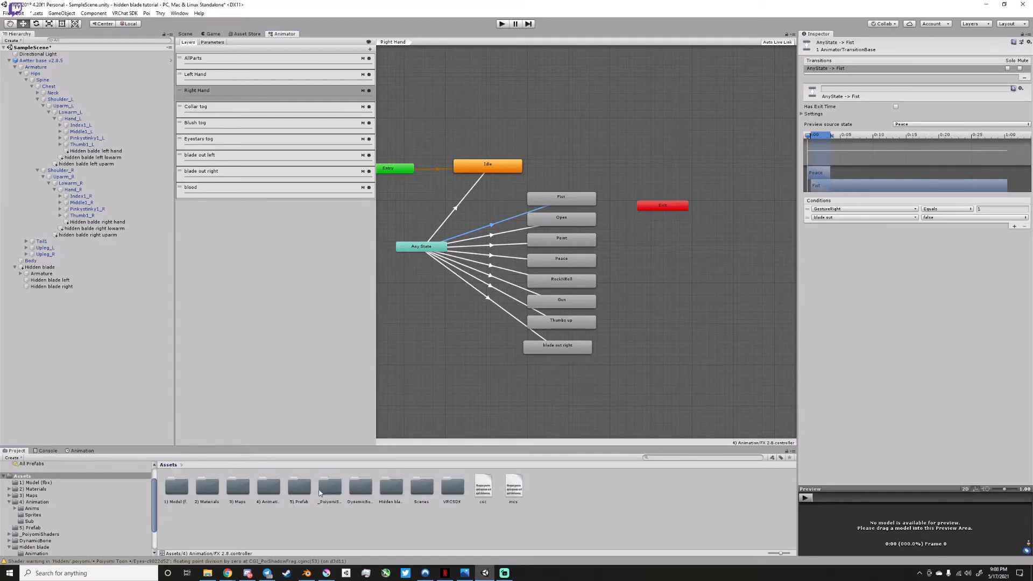
click(303, 491)
double_click(387, 488)
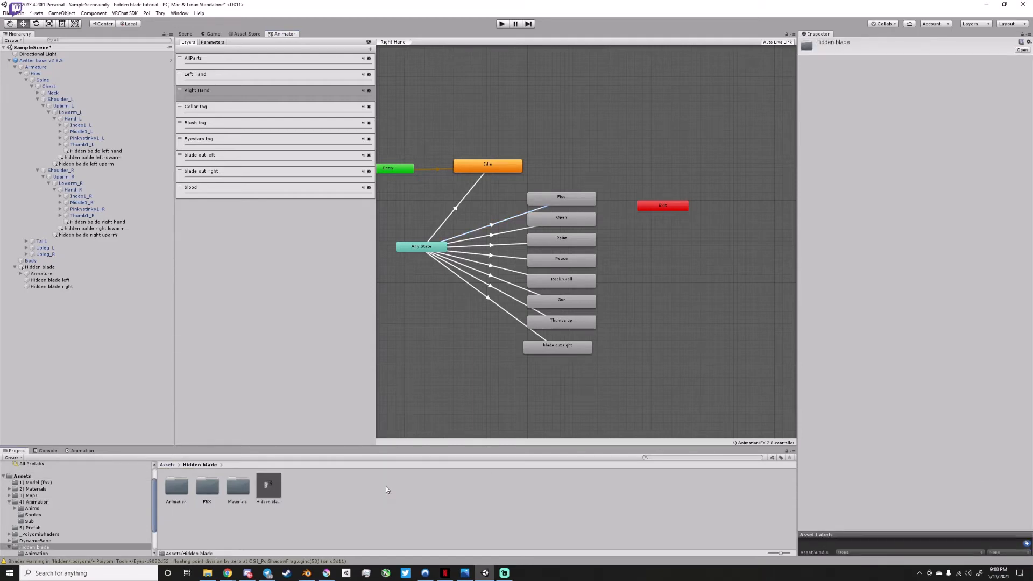
double_click(183, 491)
click(272, 491)
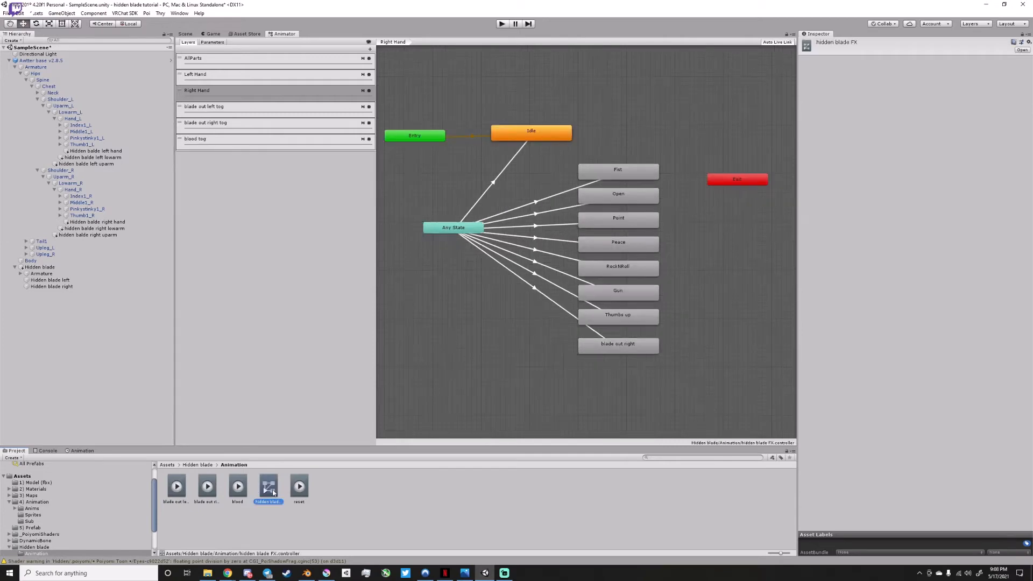
click(270, 77)
Copy the blade out left state together with its transition from Any State.
click(521, 379)
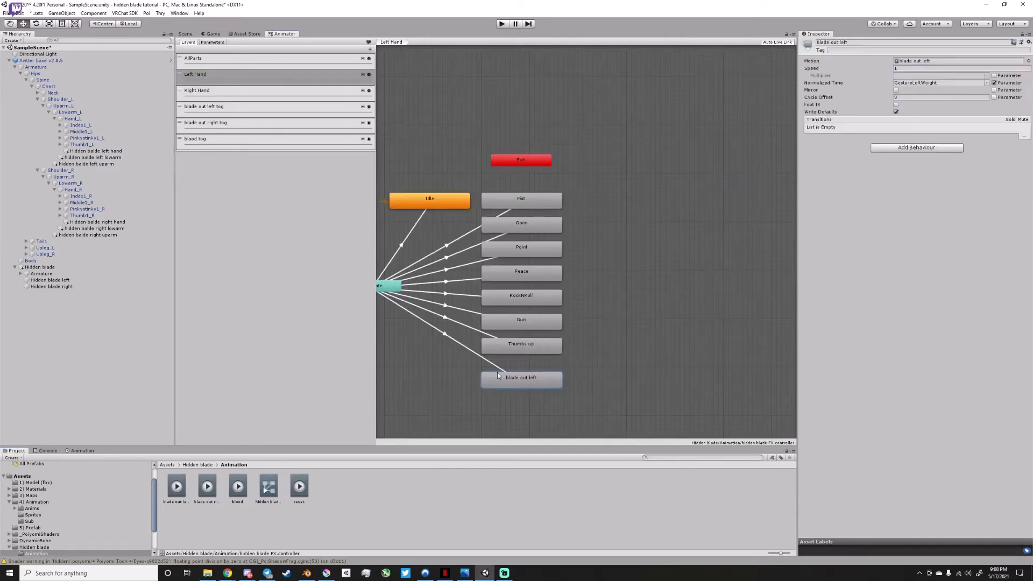
shift+click(458, 350)
right_click(460, 347)
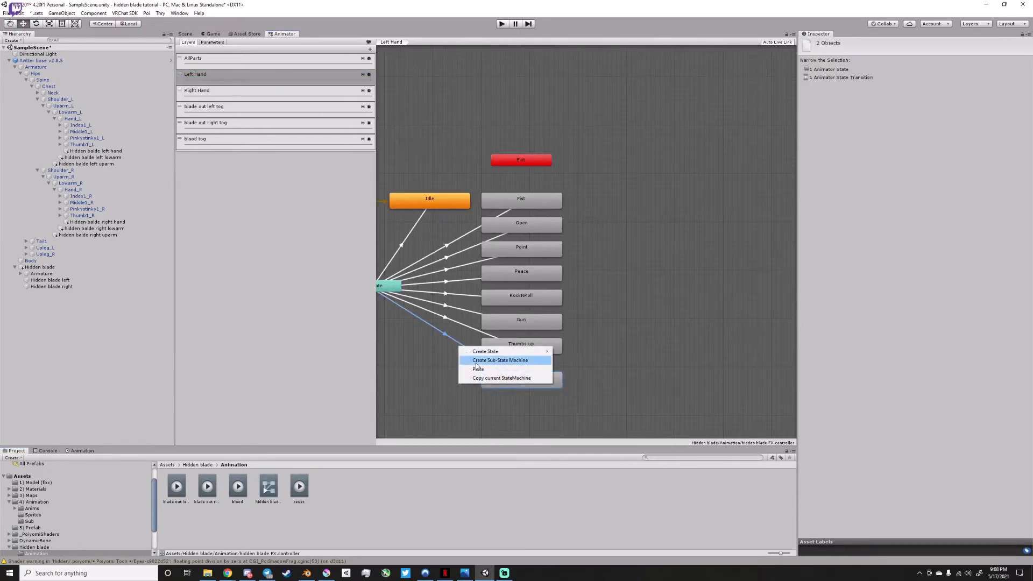
click(444, 337)
right_click(502, 373)
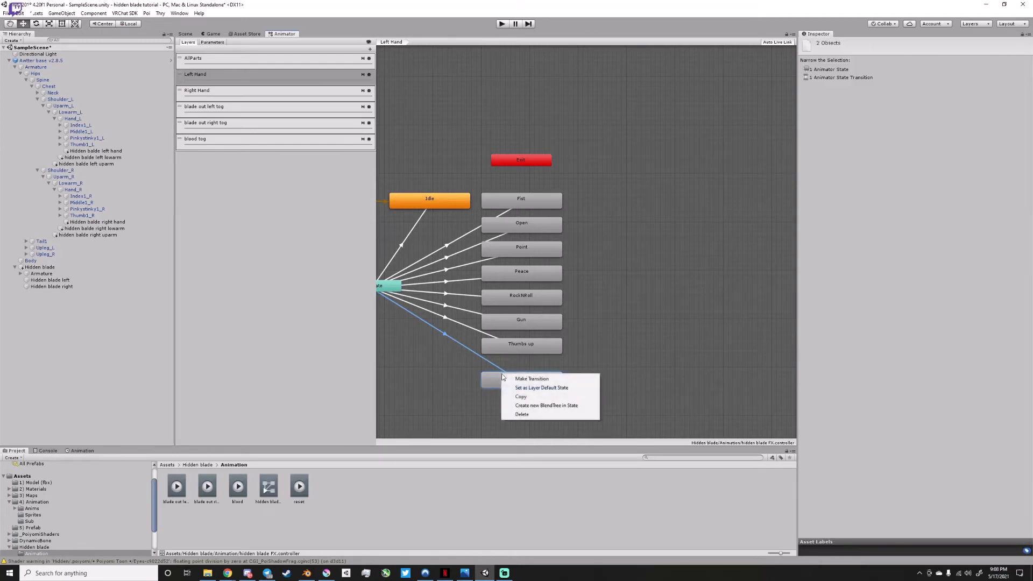
click(524, 394)
Paste the blade out left state and its transition into FX 2.8's Left Hand layer and place it below Thumbs up.
click(166, 465)
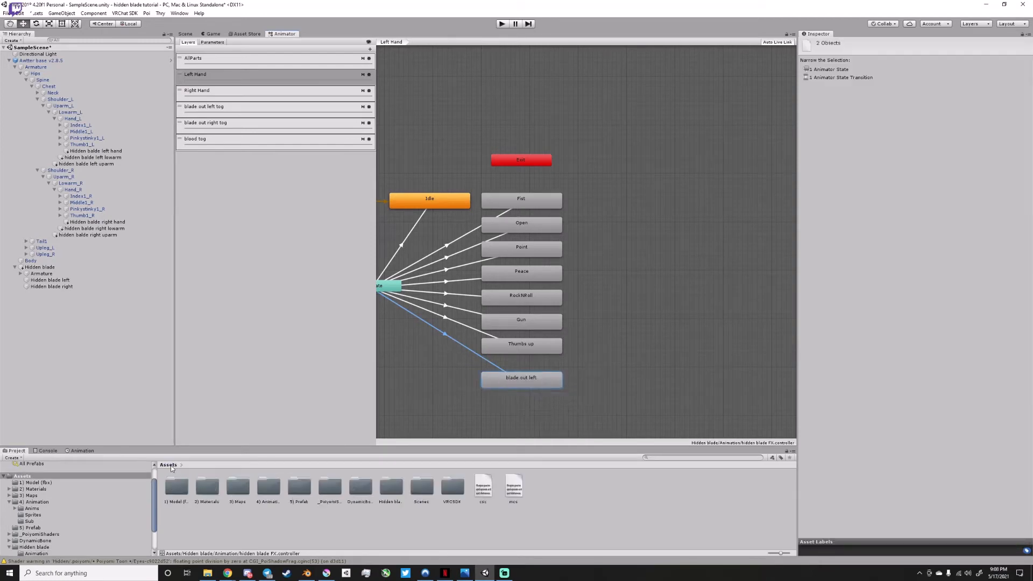
double_click(261, 488)
click(299, 487)
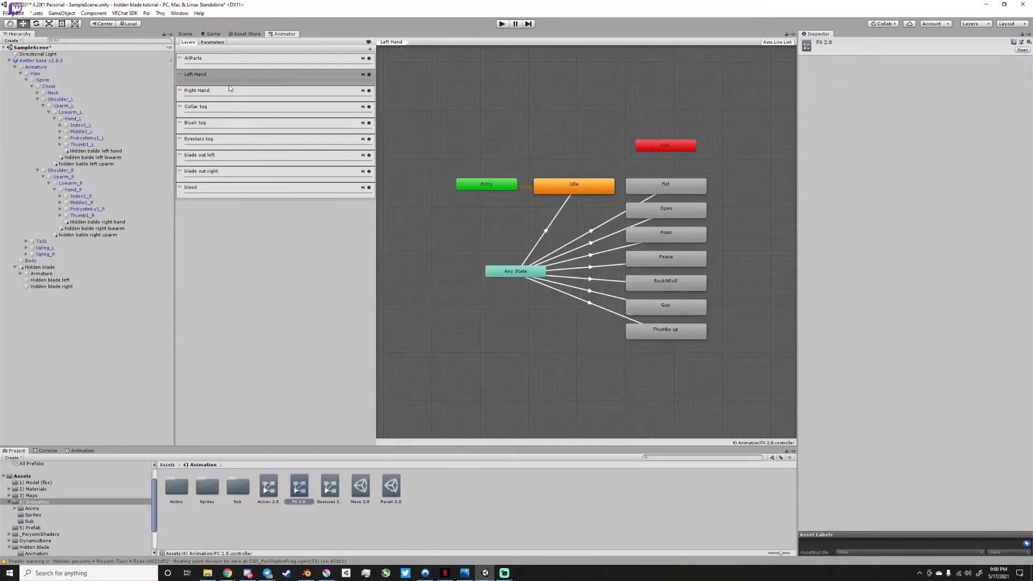
key(ctrl+v)
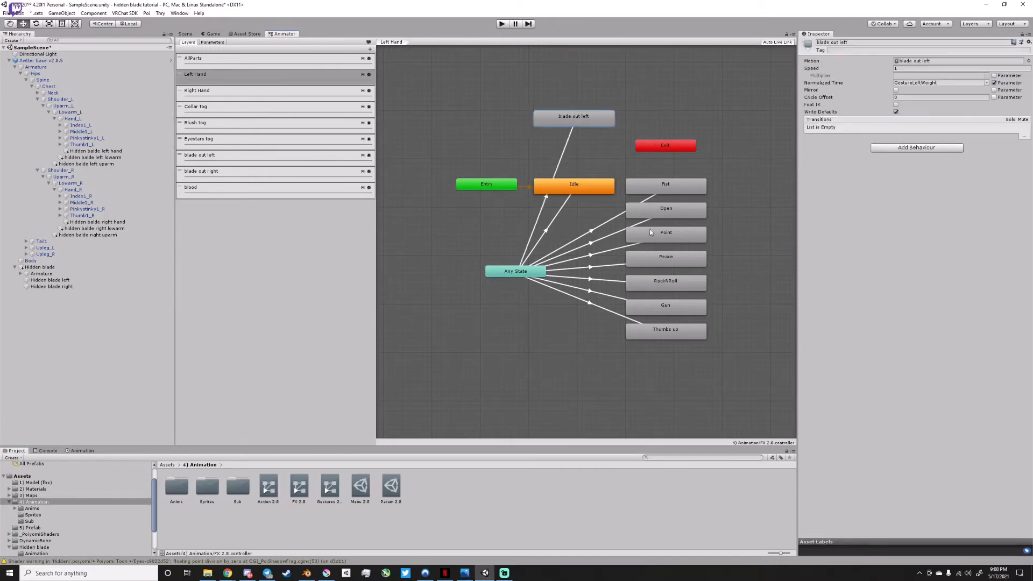
drag(551, 111, 653, 375)
Add a condition to the Left Hand layer's Any State to Fist transition requiring blade out to be false.
click(610, 222)
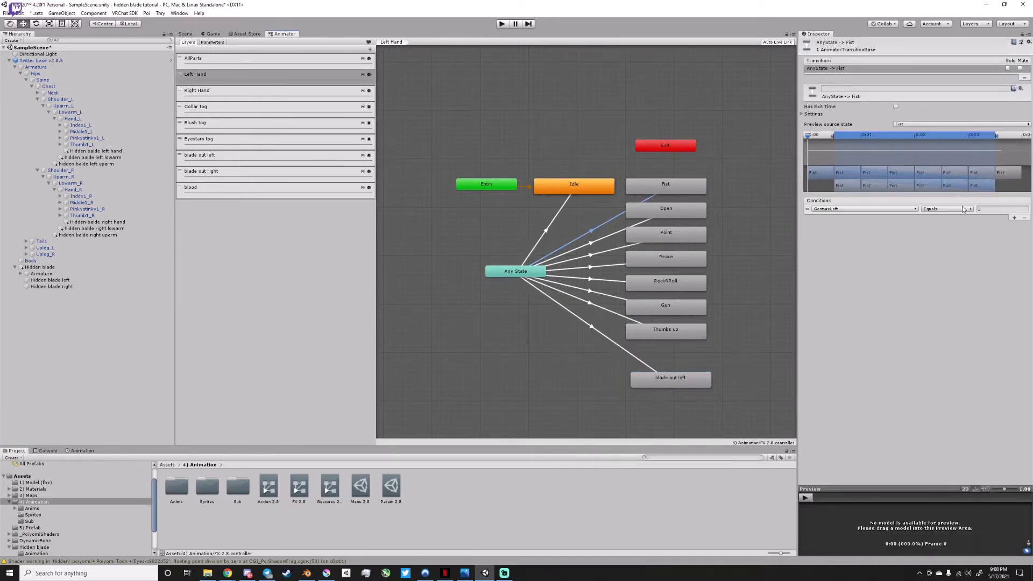
click(1012, 218)
click(844, 217)
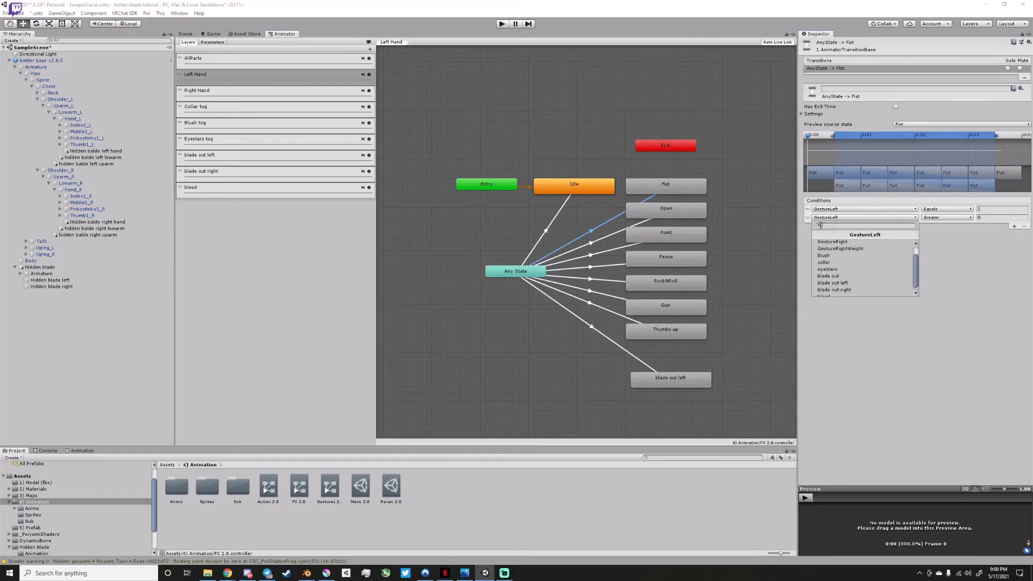
click(850, 274)
click(937, 218)
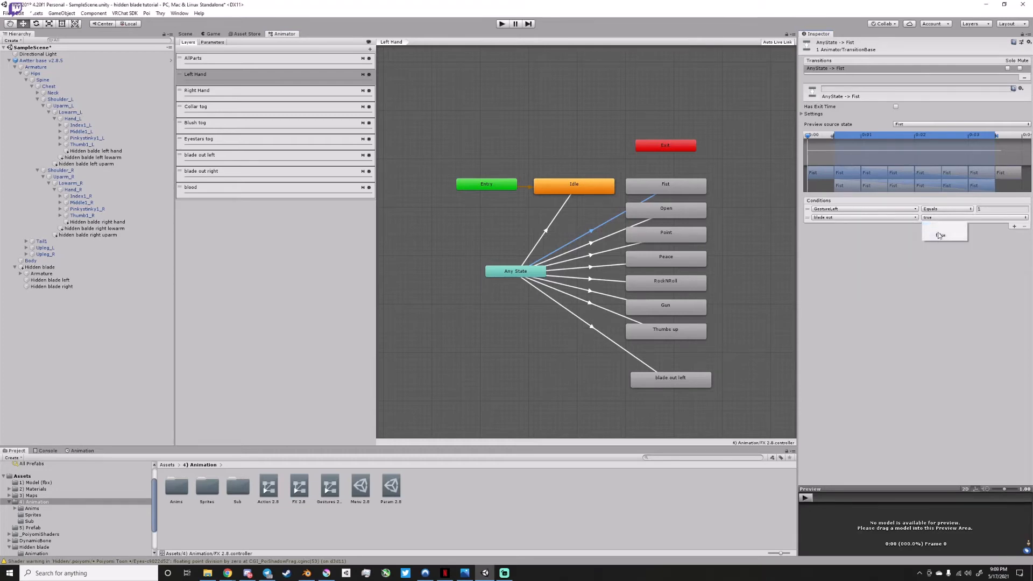
click(940, 238)
middle_drag(463, 235, 369, 212)
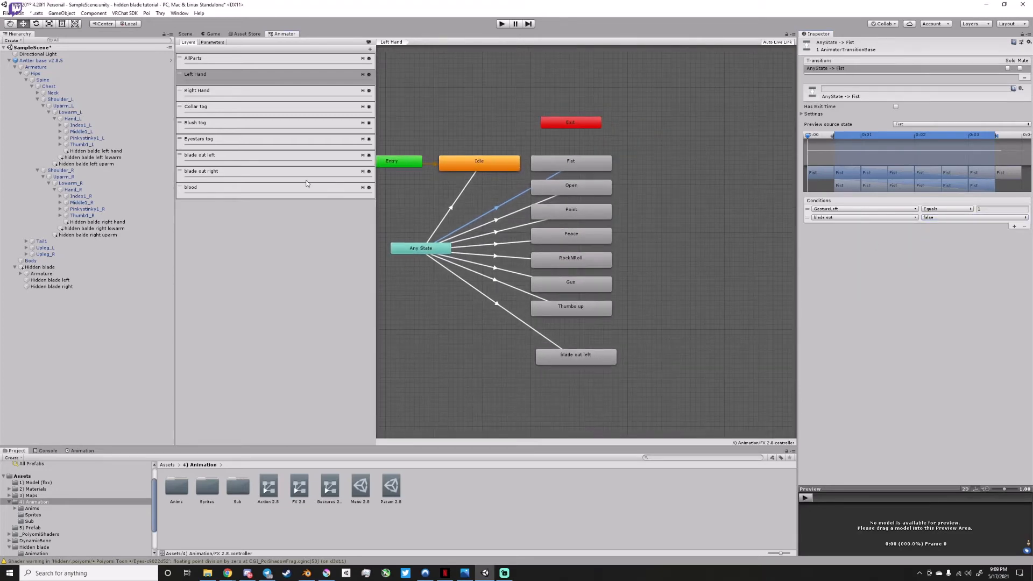
Reposition the blade out left state slightly closer beneath Thumbs up in the Left Hand layer.
middle_drag(547, 347, 594, 350)
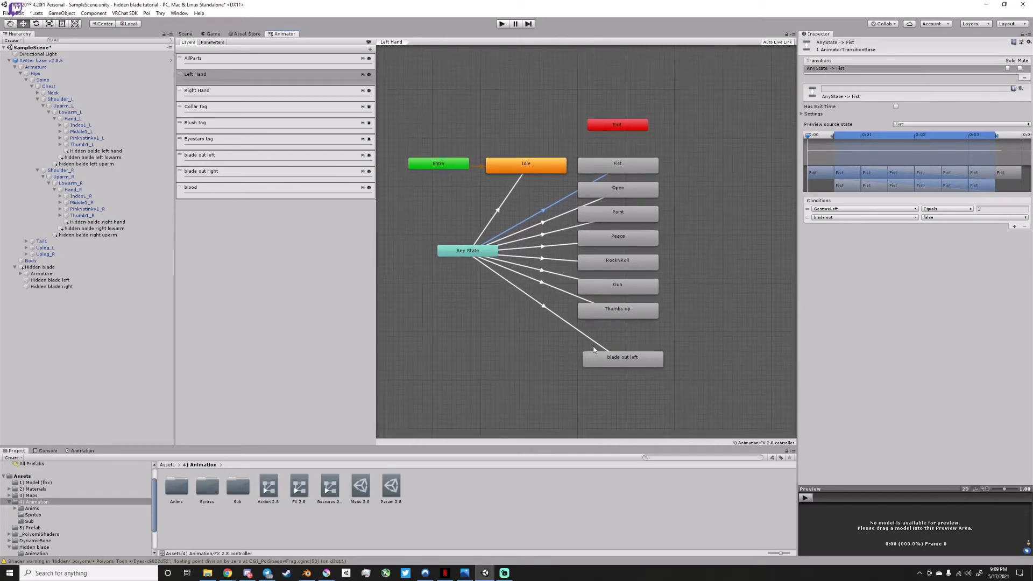
drag(613, 358, 608, 338)
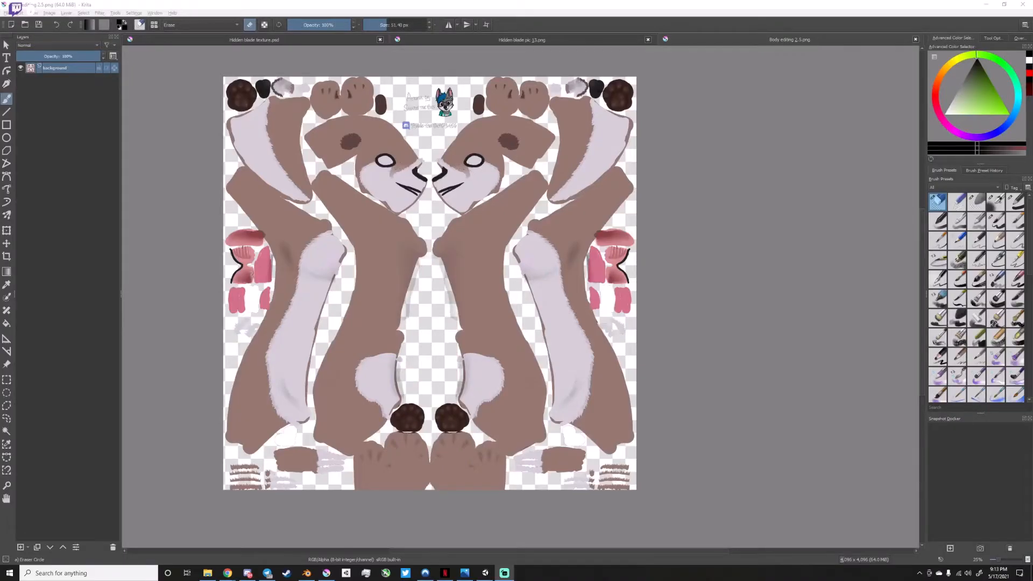
In Krita, import Hidden blade cuttout awtter.png from the assassins creed folder as a new layer over the body texture.
ctrl+scroll(263, 162, up, 3)
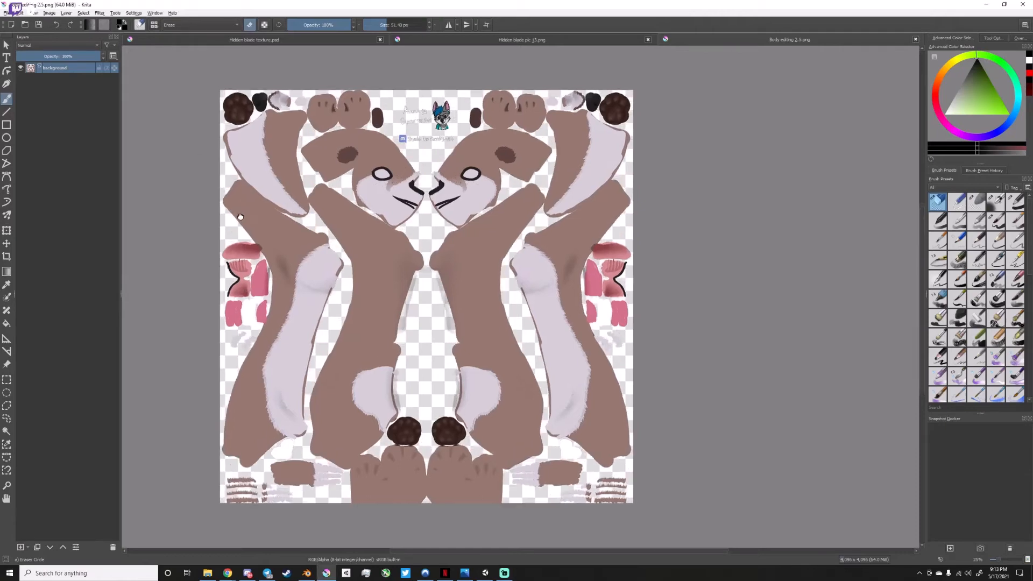
ctrl+scroll(312, 242, down, 2)
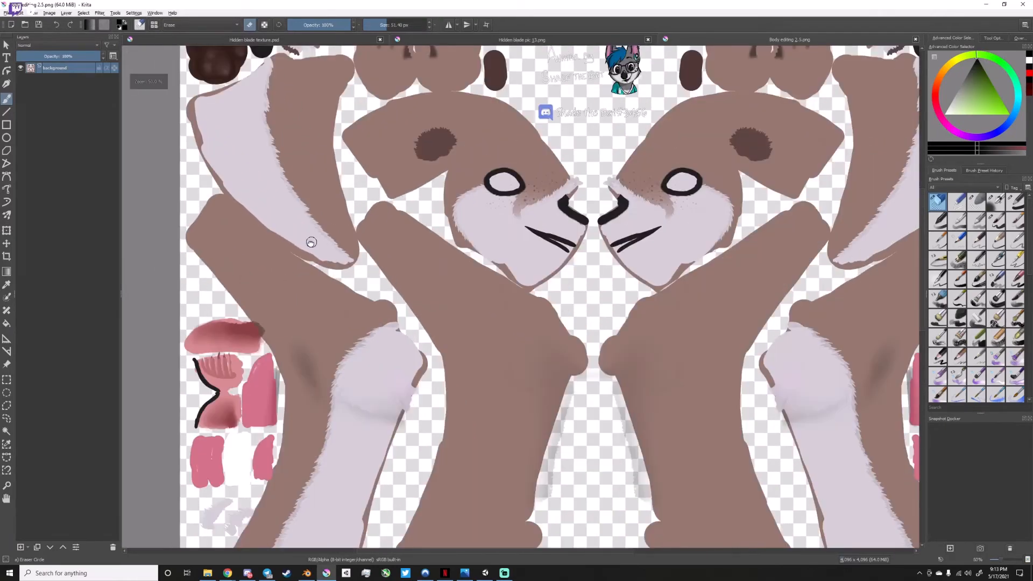
ctrl+scroll(282, 257, up, 1)
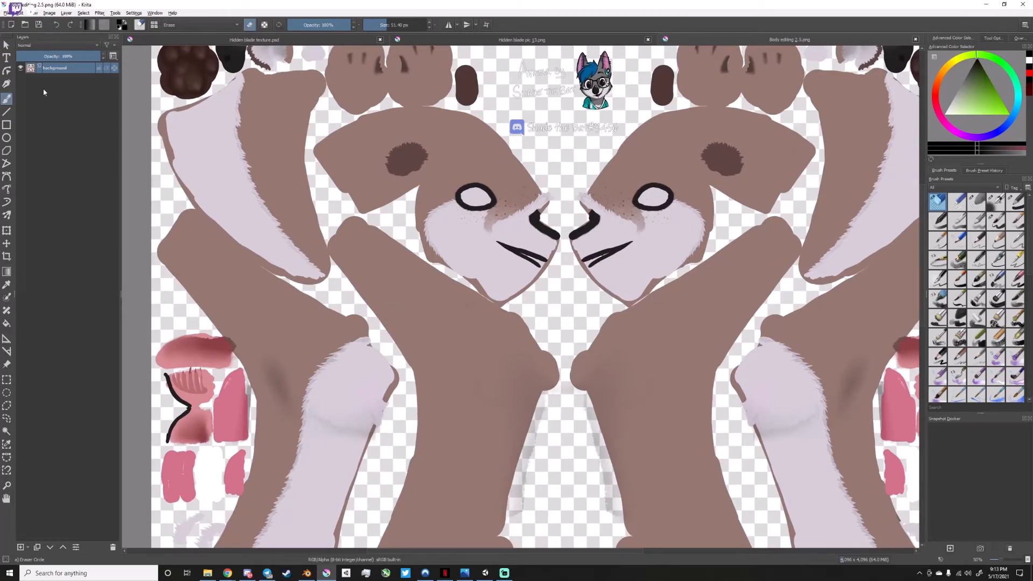
click(66, 12)
mouse_move(84, 56)
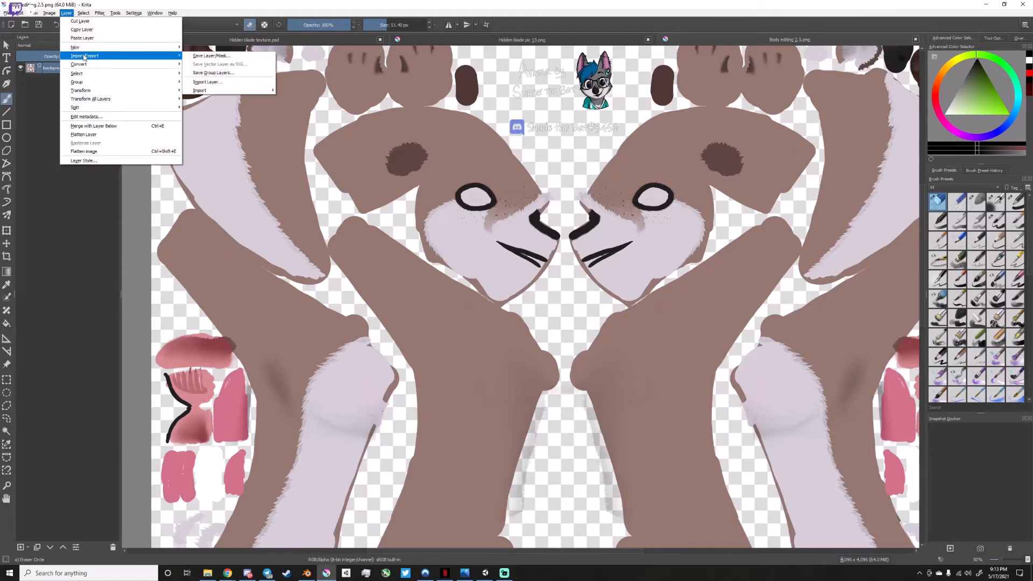
click(204, 82)
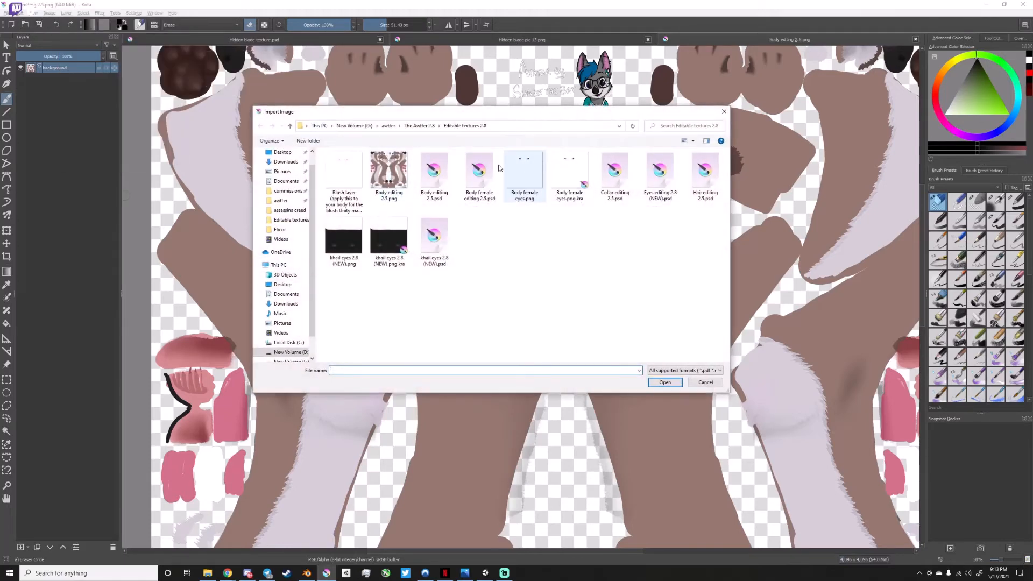
click(297, 212)
click(433, 231)
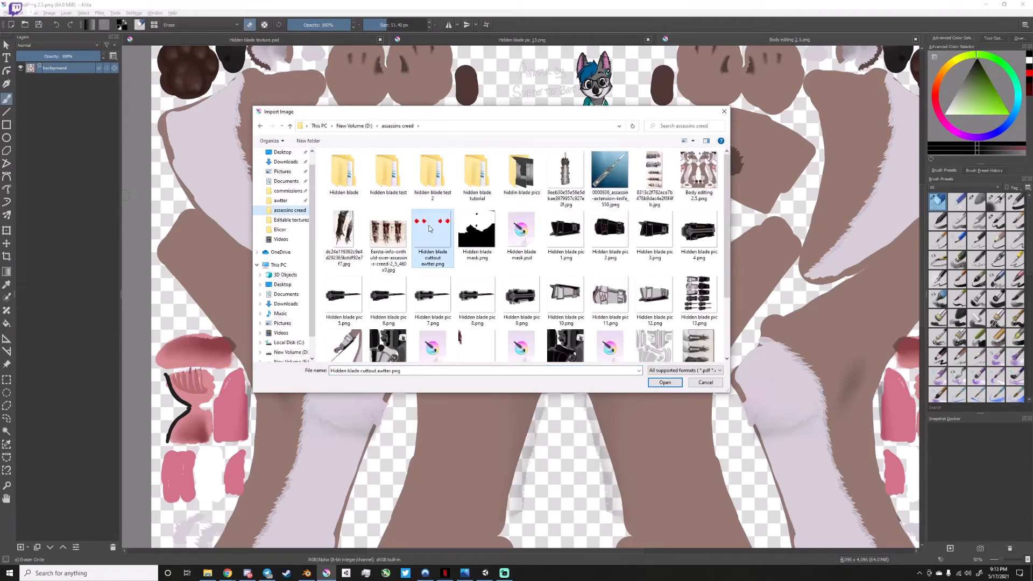
click(663, 381)
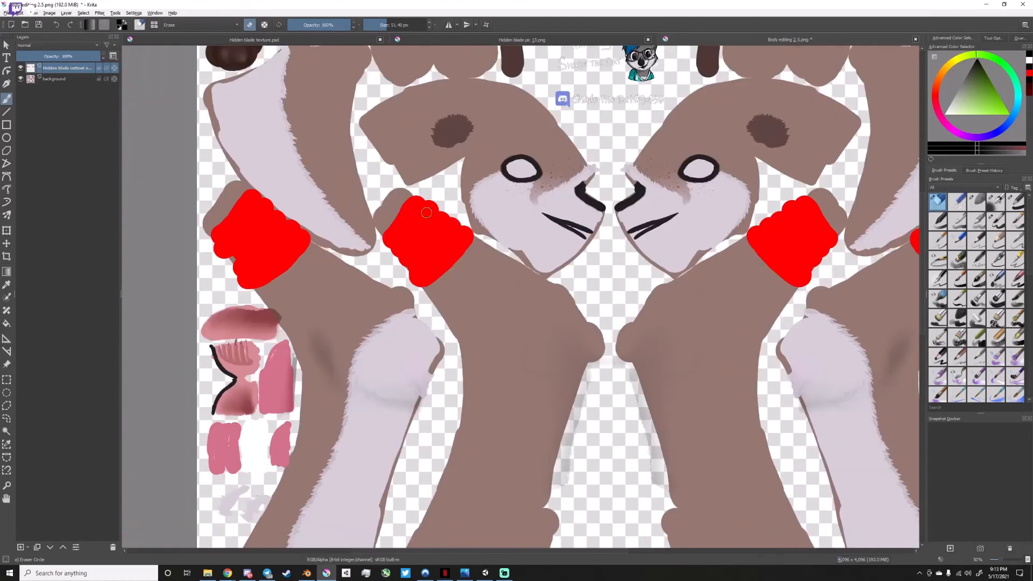
Select the opaque pixels of the hidden blade cutout layer, make the background layer active and hide the cutout layer.
click(82, 14)
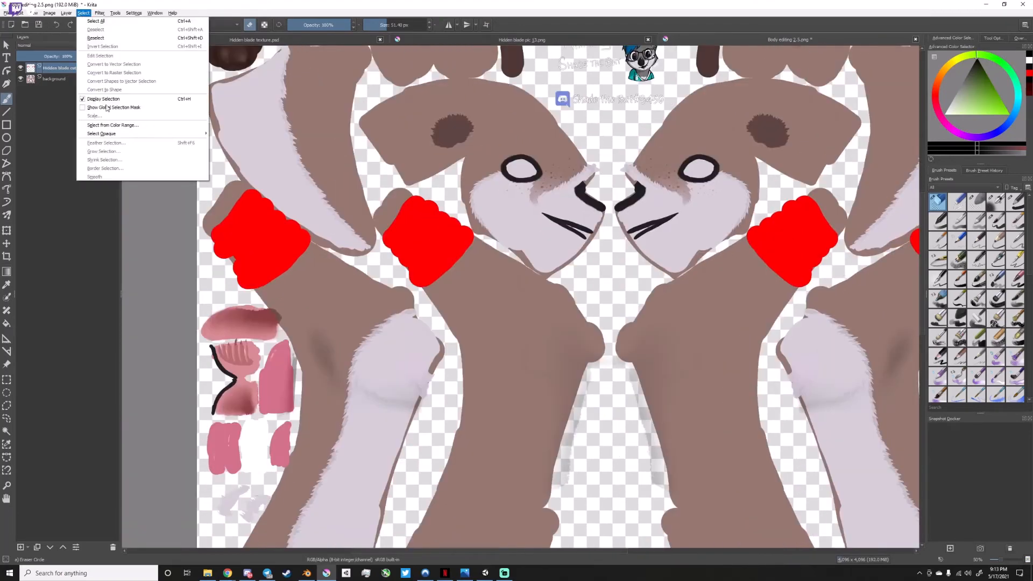
mouse_move(207, 135)
click(240, 143)
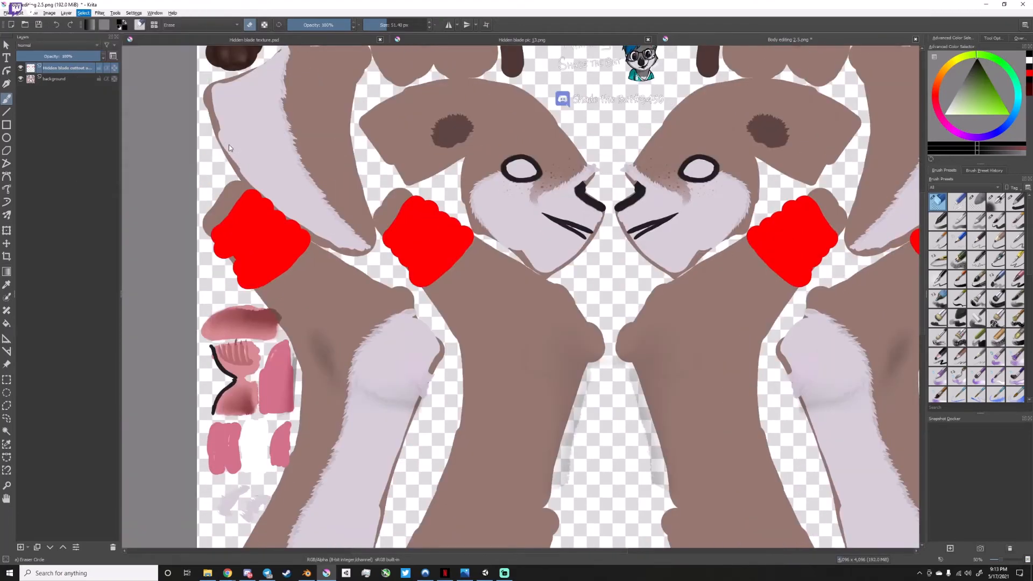
click(59, 79)
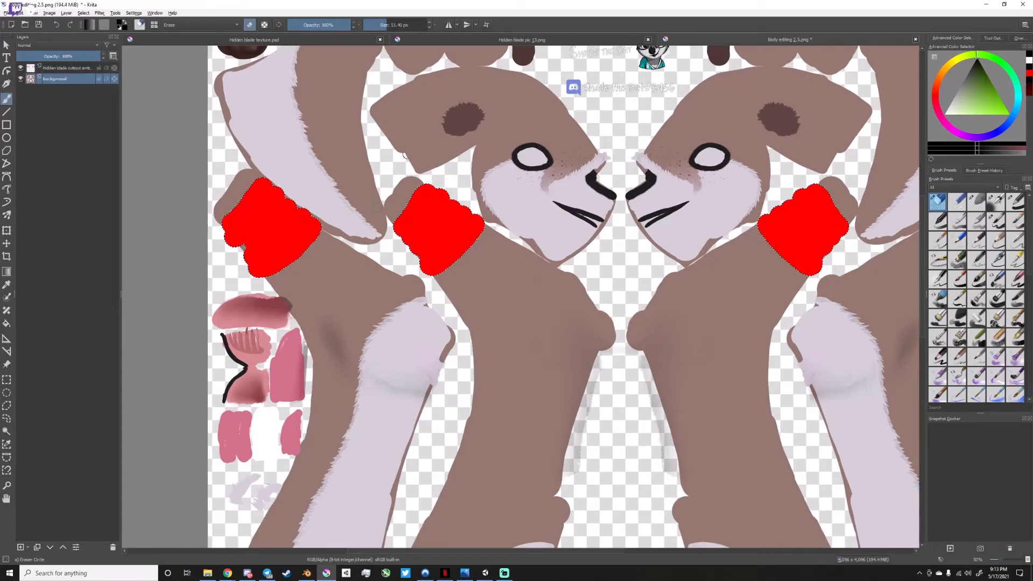
click(22, 68)
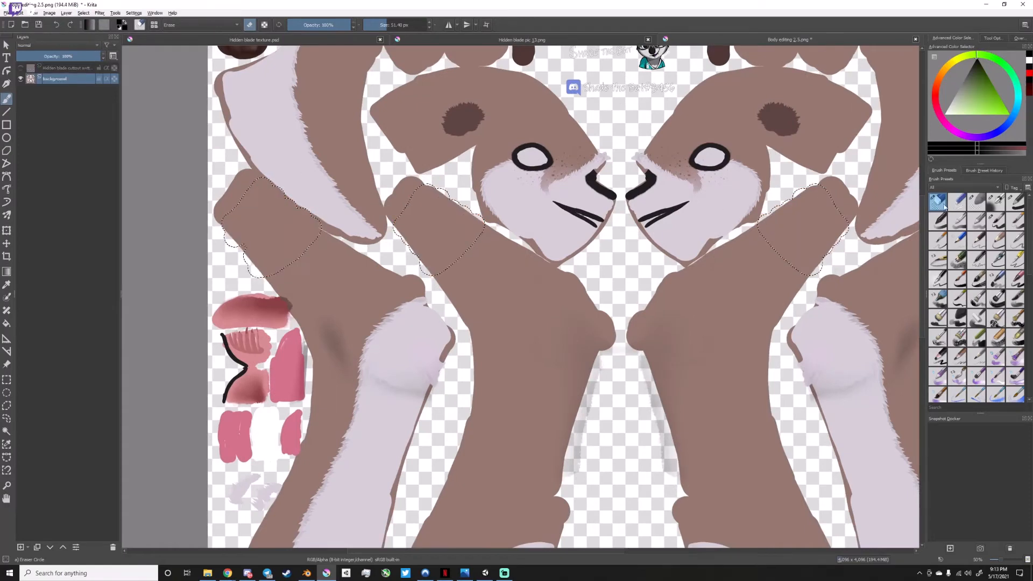
Erase the fur inside all the selected forearm areas of the background layer with an enlarged eraser brush.
drag(391, 26, 408, 26)
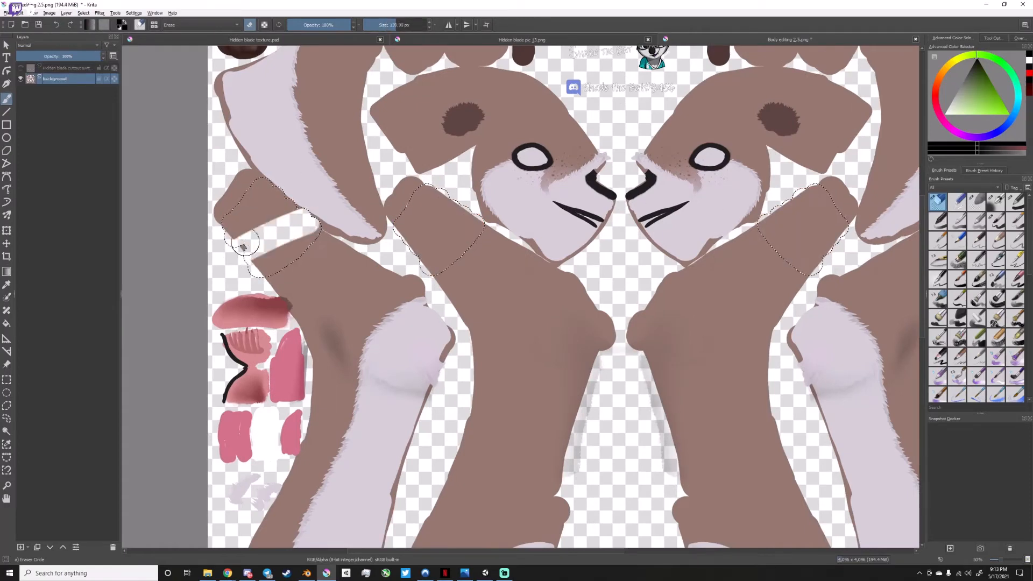
drag(219, 271, 234, 290)
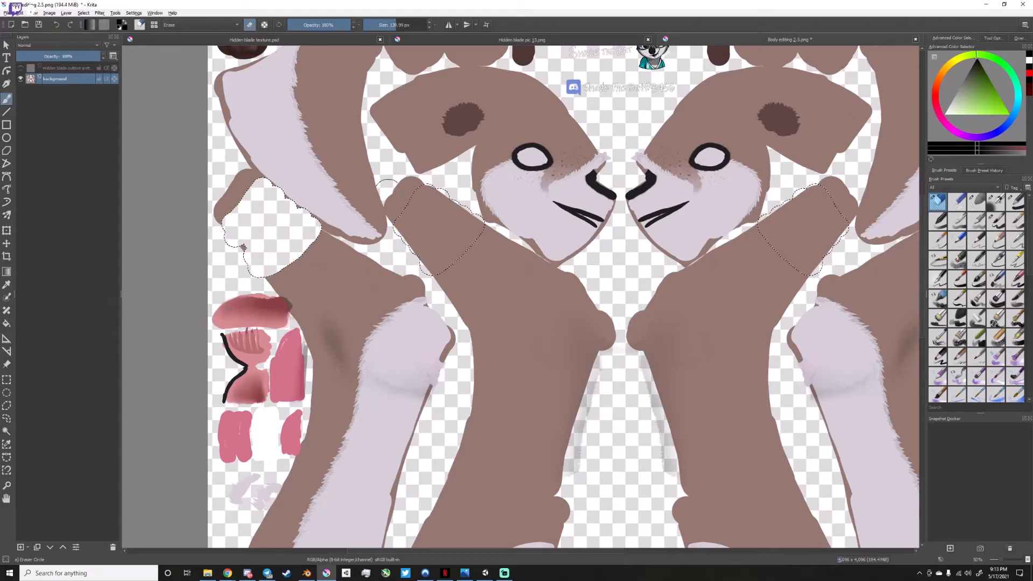
key(m)
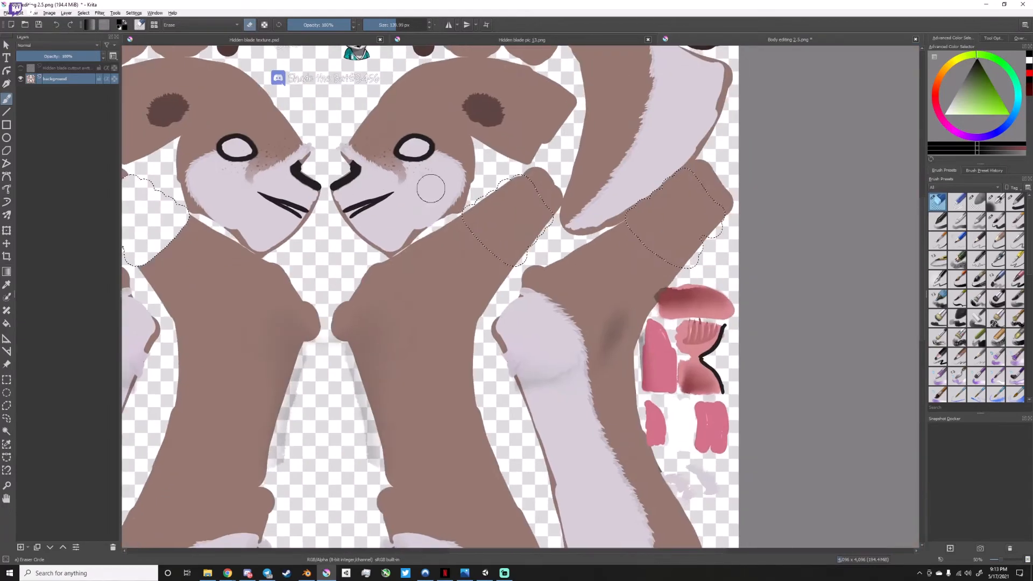
mouse_move(537, 247)
mouse_down()
mouse_move(646, 199)
mouse_move(662, 161)
mouse_move(673, 237)
mouse_up()
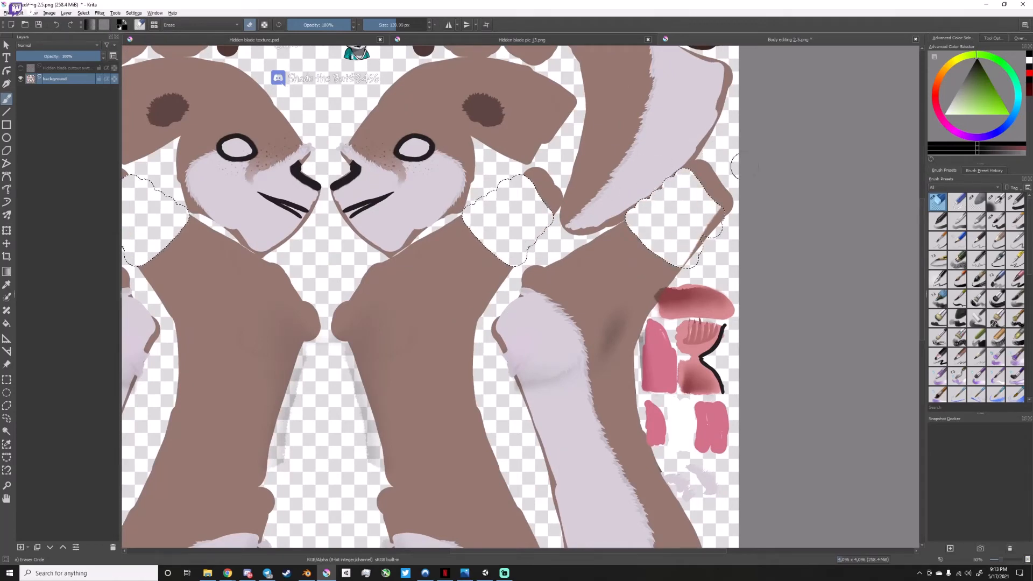
Examine the erased forearm areas on both halves of the body texture for leftover pixels.
middle_drag(705, 231, 644, 256)
scroll(644, 256, down, 4)
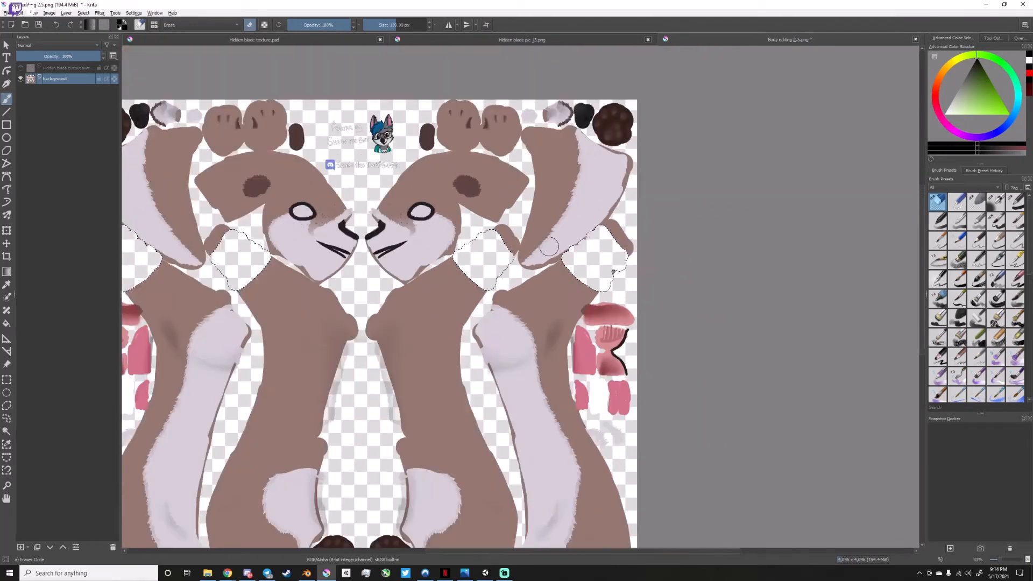
scroll(459, 143, up, 6)
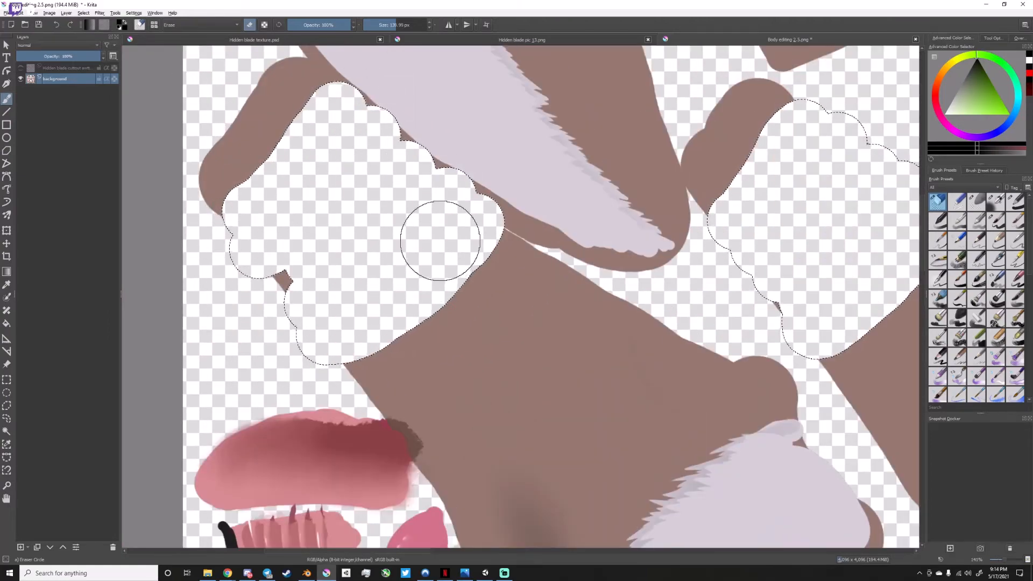
scroll(425, 247, down, 4)
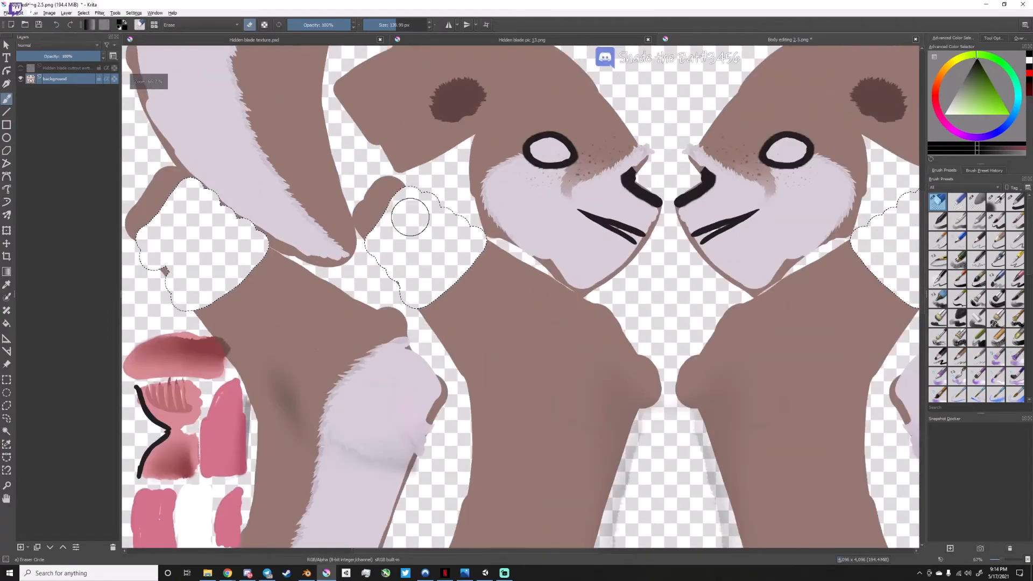
middle_drag(410, 217, 325, 215)
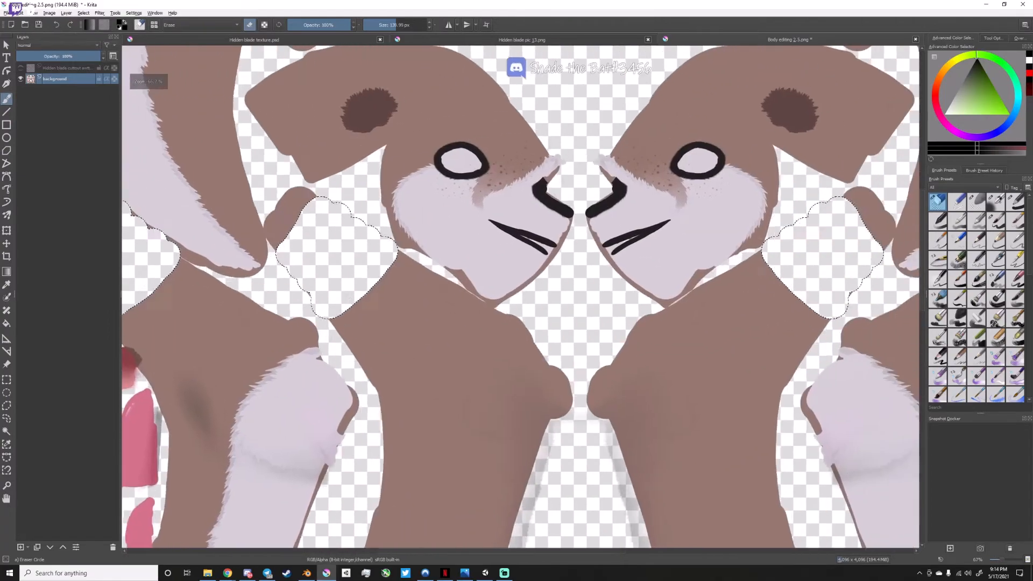
middle_drag(461, 202, 289, 206)
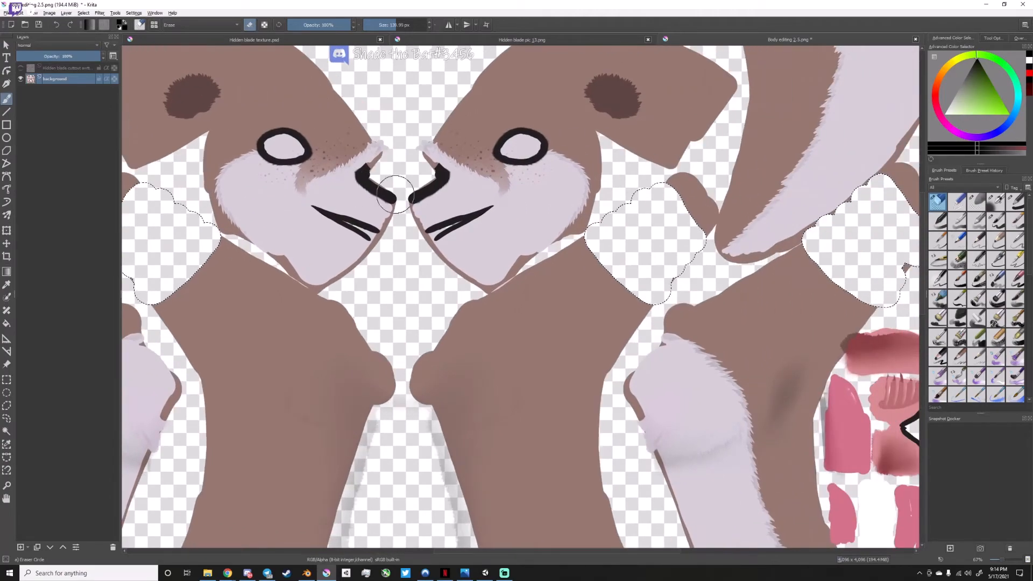
middle_drag(647, 226, 439, 231)
middle_drag(609, 230, 499, 231)
scroll(500, 232, down, 3)
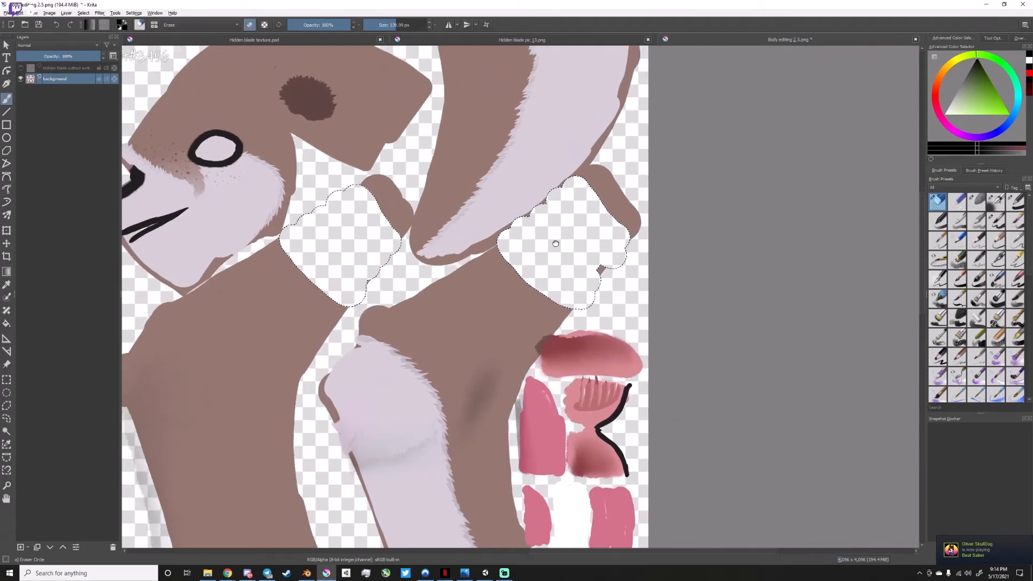
middle_drag(296, 157, 495, 156)
scroll(396, 245, up, 4)
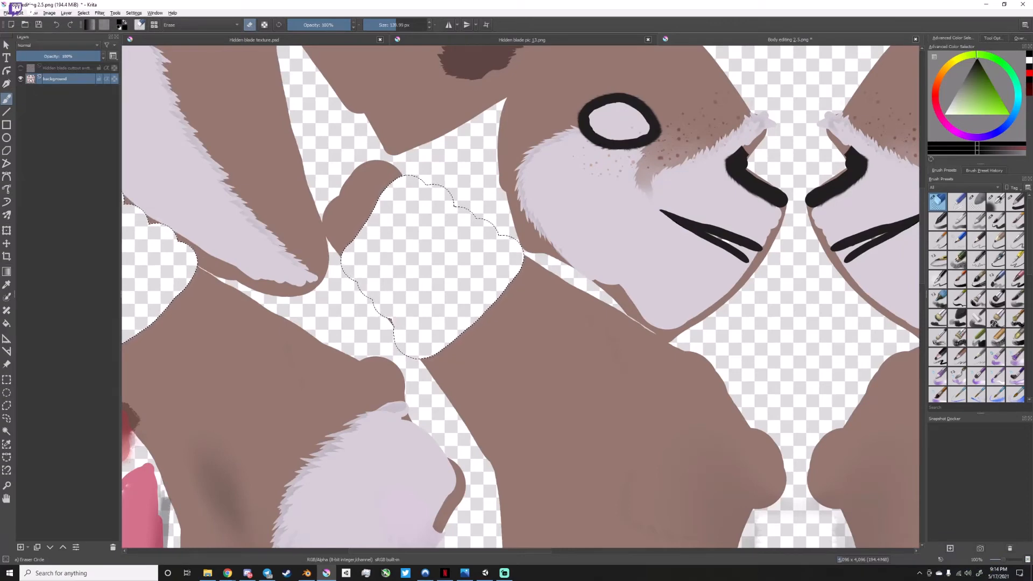
Save the edited texture as the PNG image Body editing 2.5.png in the assassins creed folder, replacing the existing file.
click(9, 13)
click(32, 76)
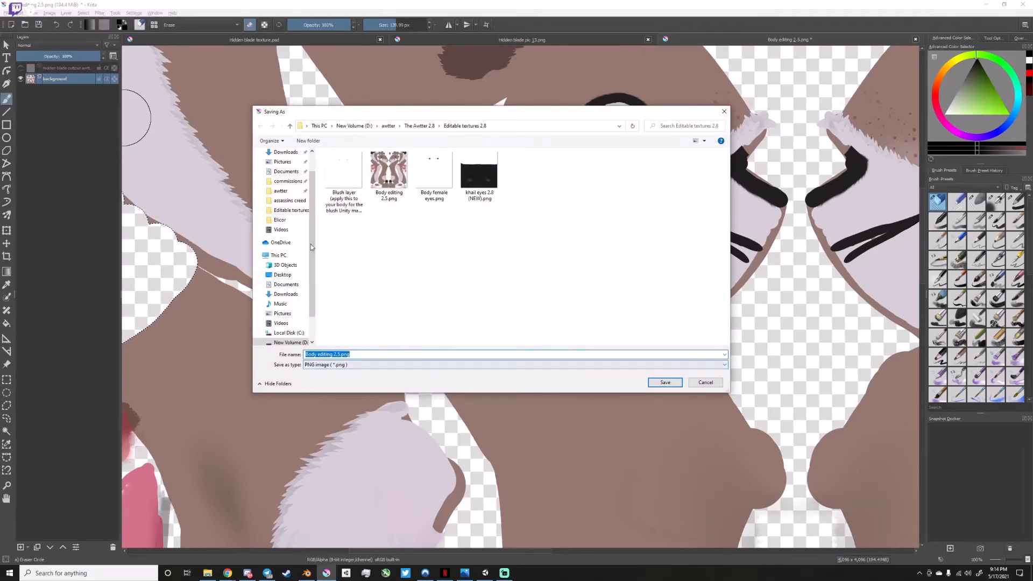
click(290, 201)
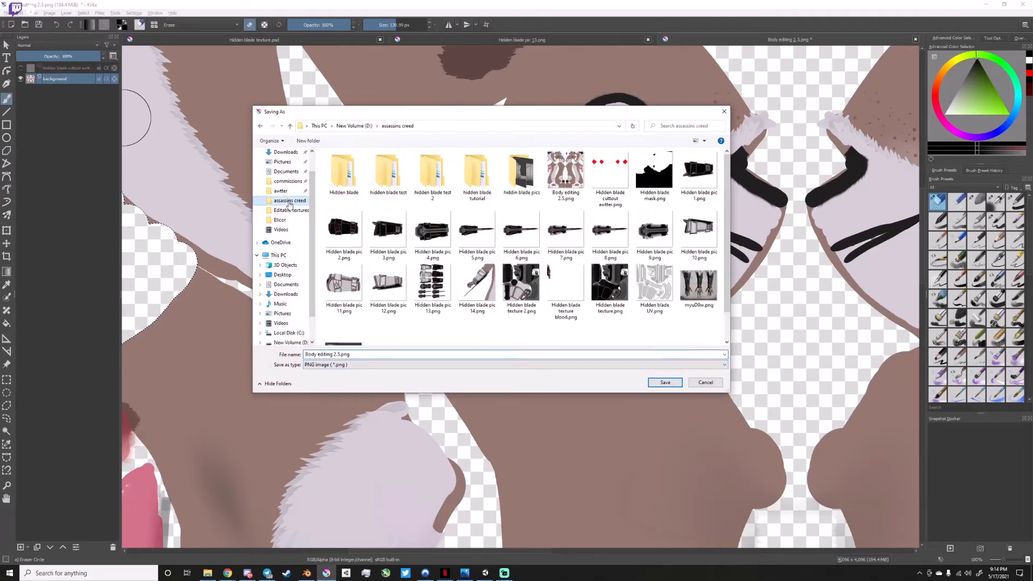
click(350, 355)
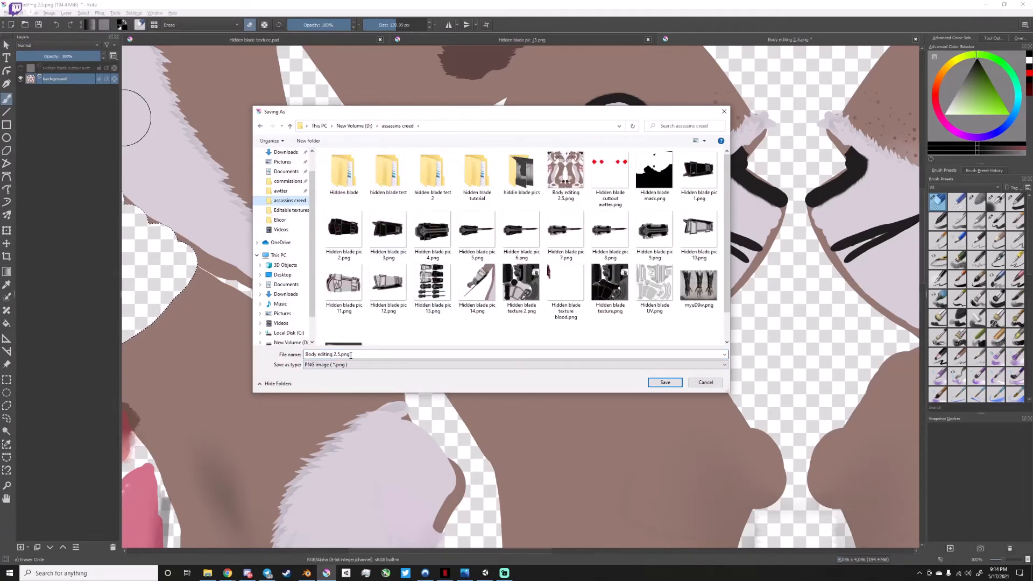
click(665, 382)
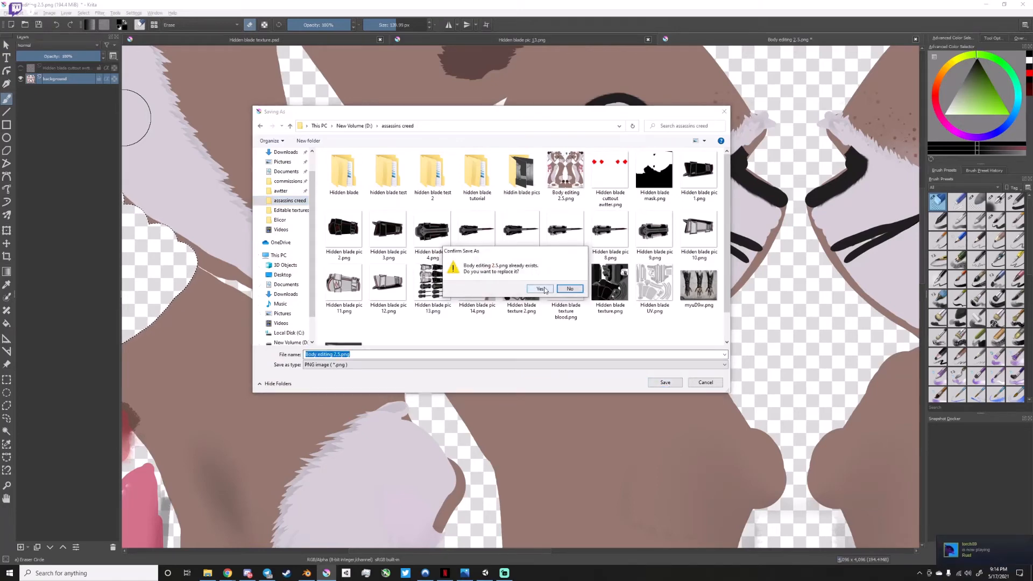
click(540, 289)
click(622, 412)
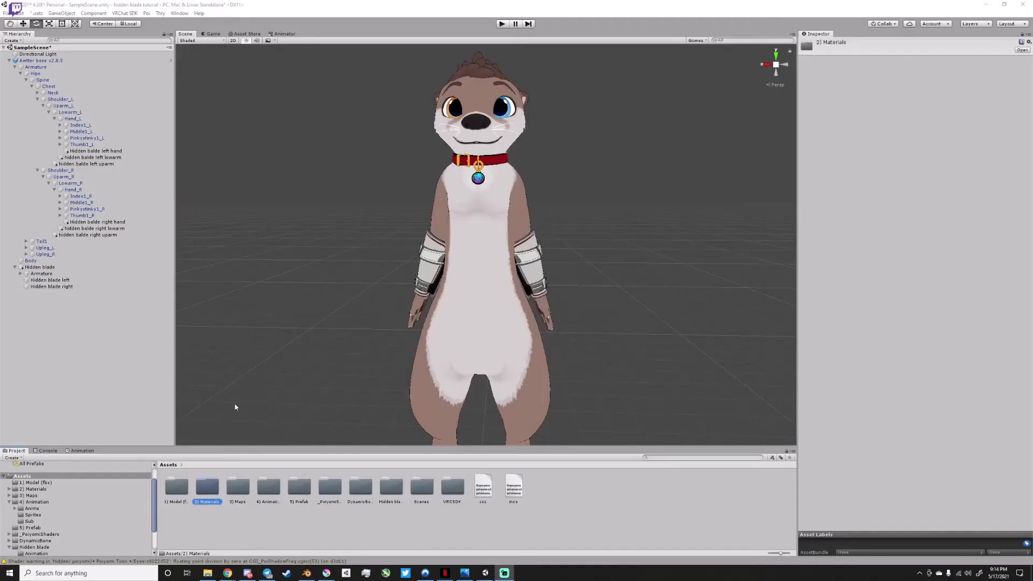
In Unity, import Body editing 2.5.png from the assassins creed folder into the 2) Materials folder.
double_click(209, 487)
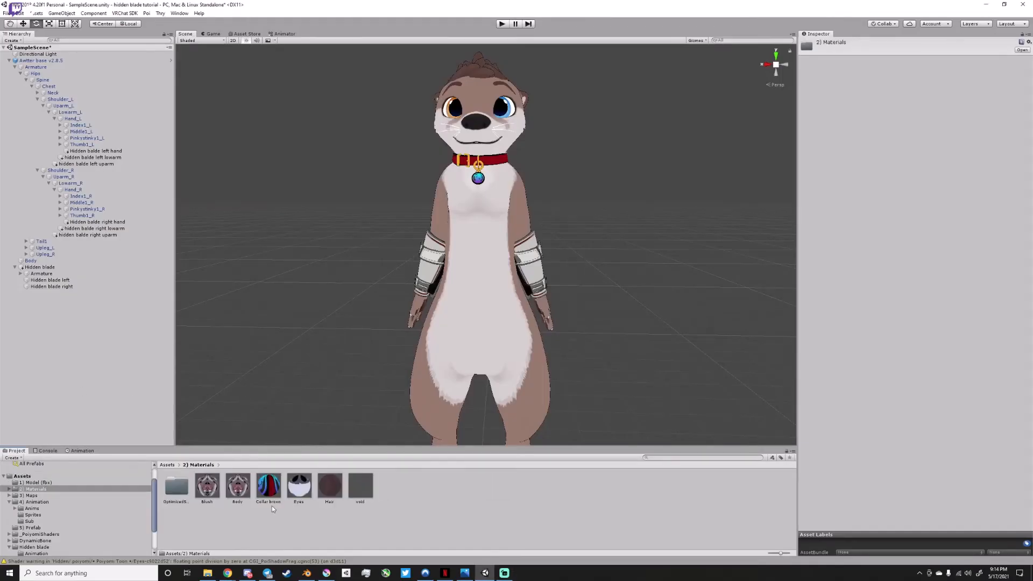
click(213, 530)
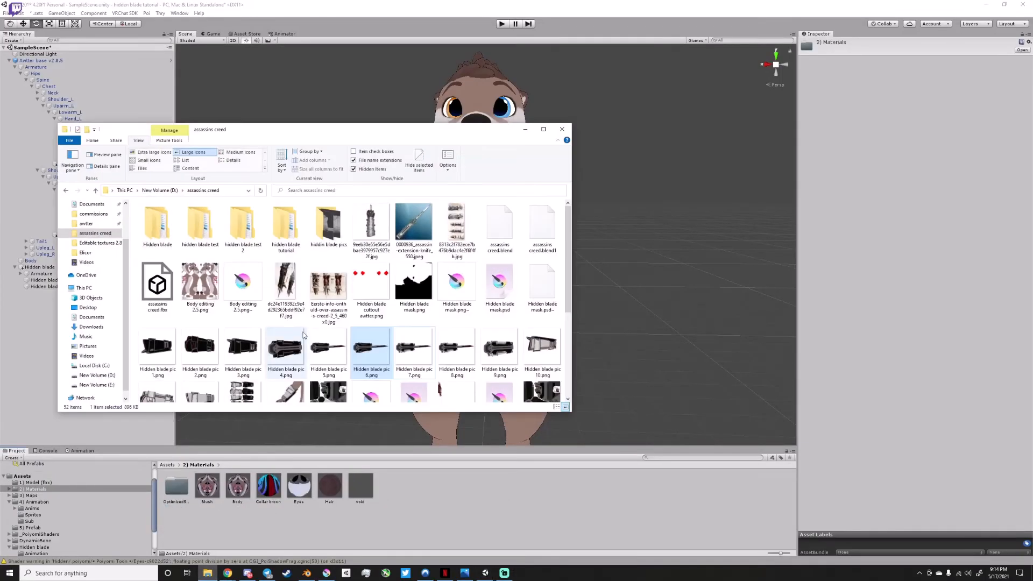
drag(192, 283, 454, 512)
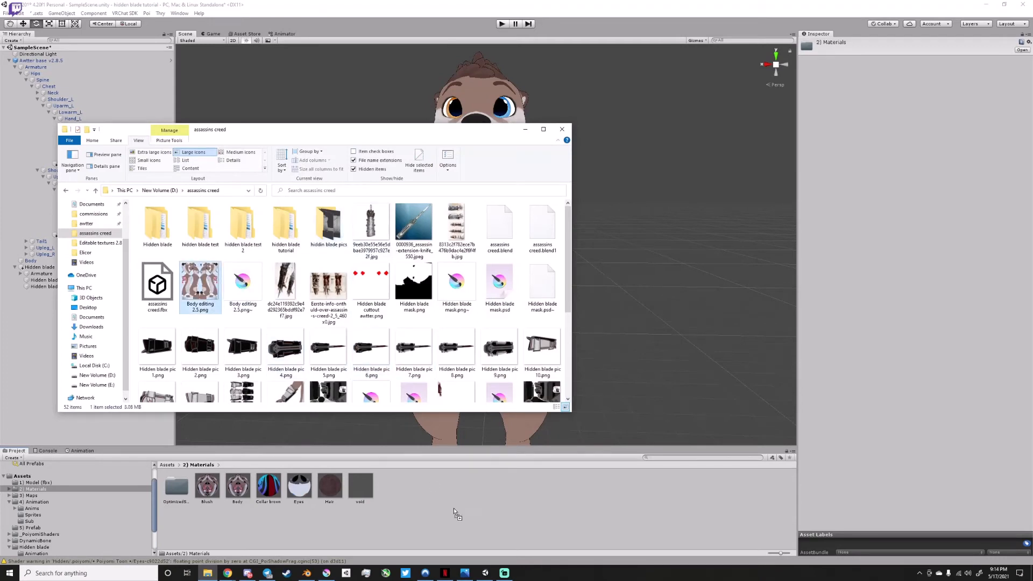
Enable Alpha Is Transparency on the Body editing 2.5 texture, set its max size to 4096, and apply the import settings.
click(270, 485)
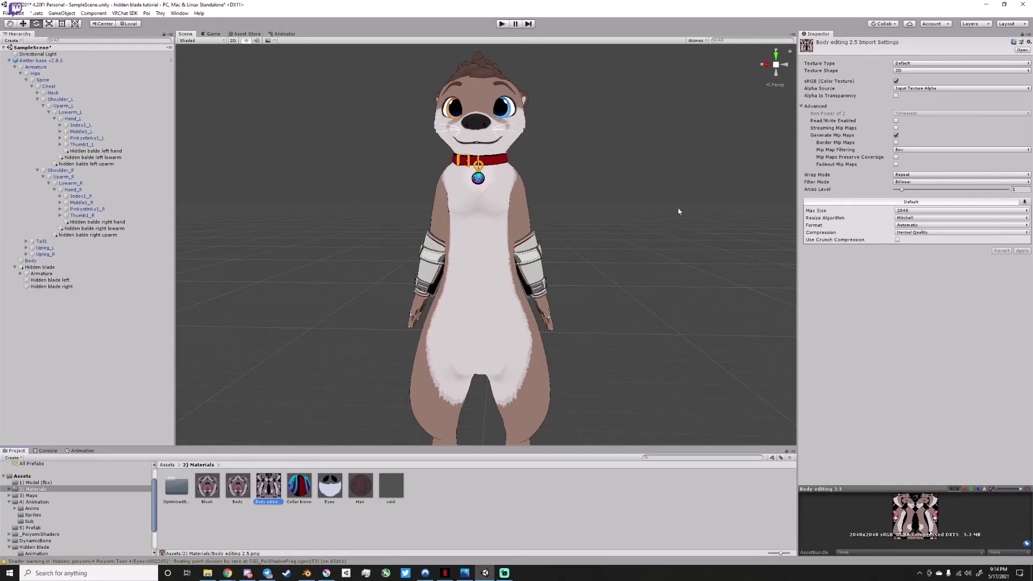
click(896, 97)
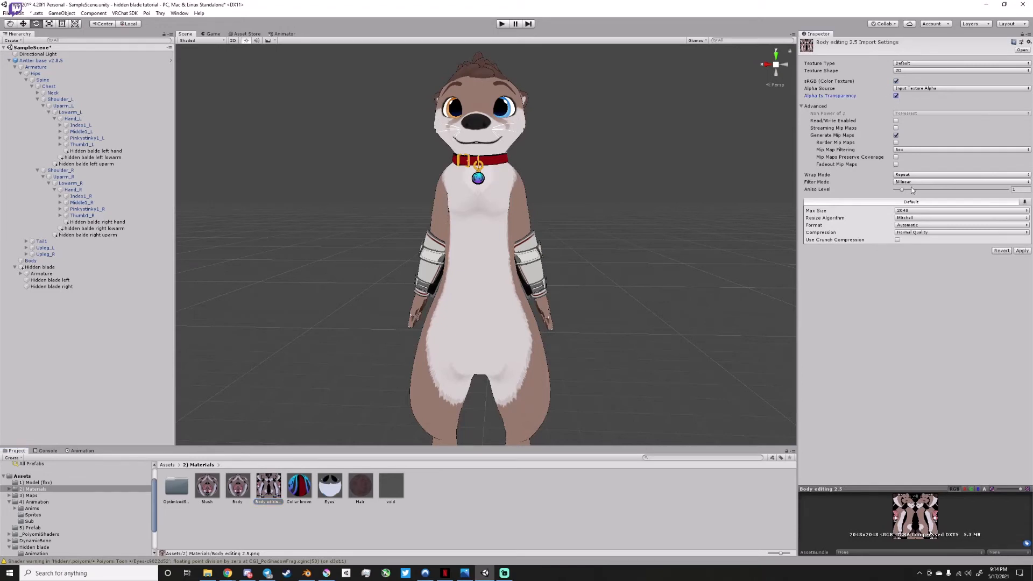
click(908, 211)
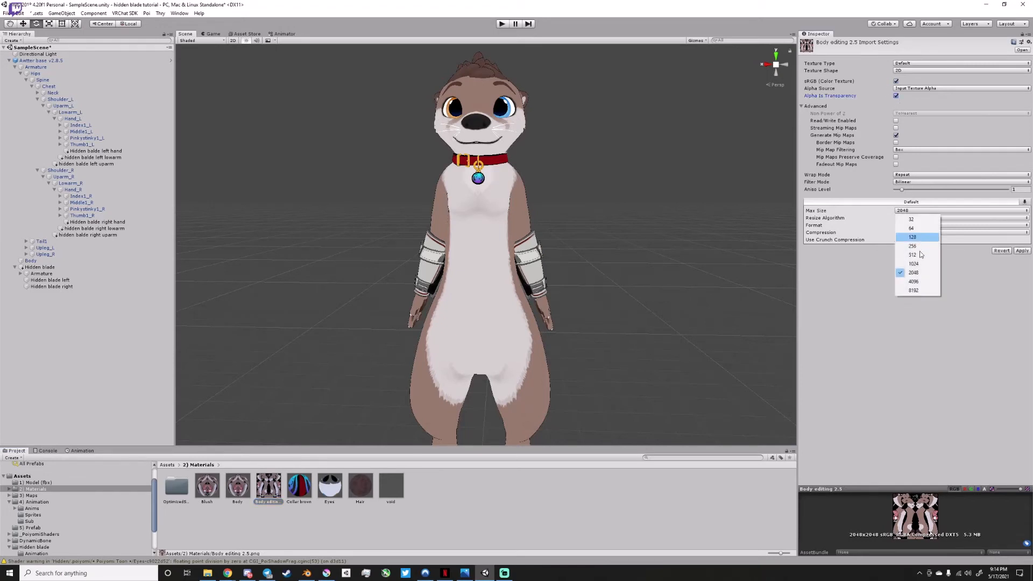
click(917, 281)
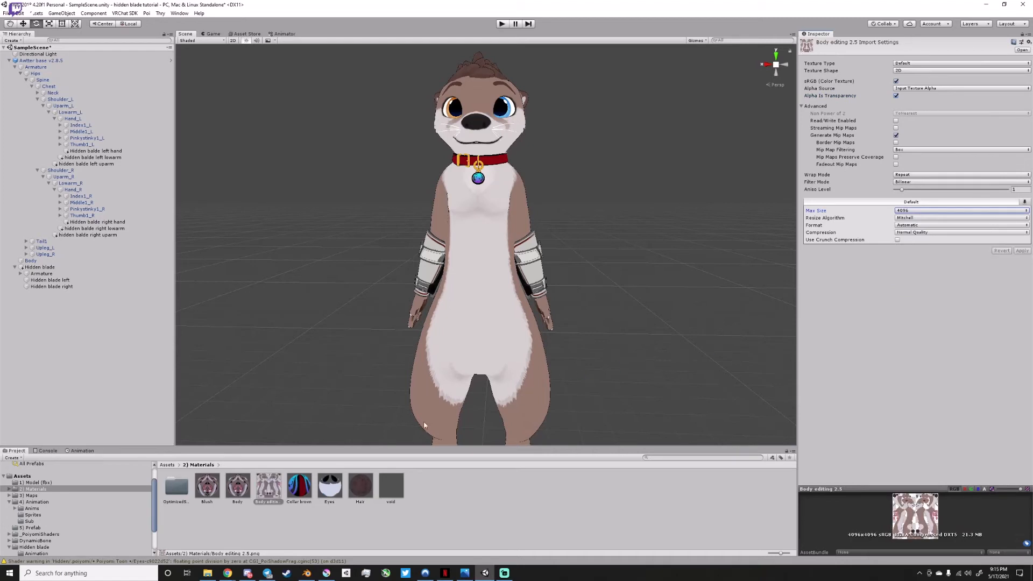
Unlock the Body material's Poiyomi shader and assign the Body editing 2.5 texture as its Main Texture.
click(237, 485)
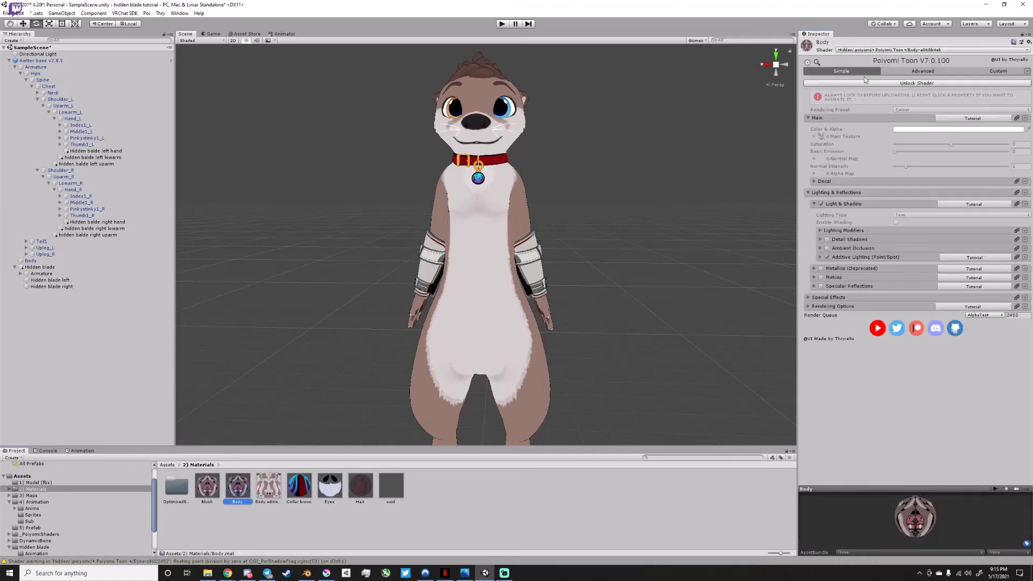
click(892, 82)
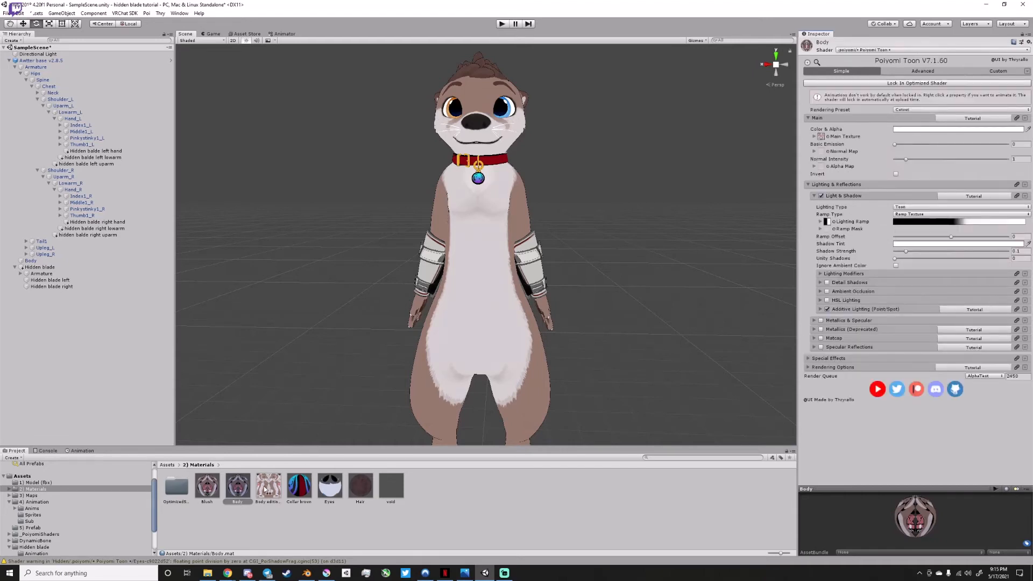
drag(265, 490, 823, 141)
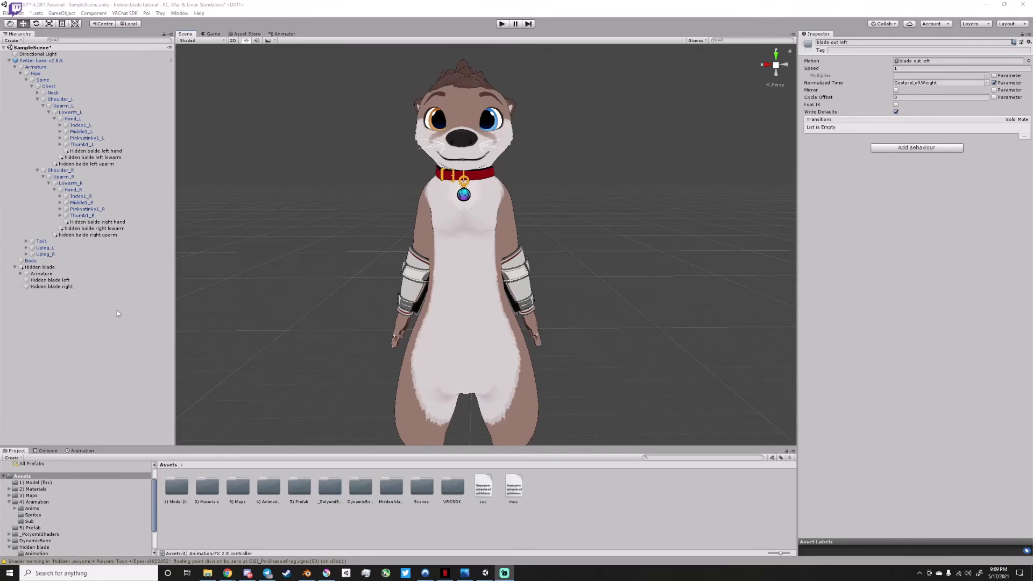
Rotate the Shoulder_L bone to swing the avatar's left arm outward from the body.
click(92, 118)
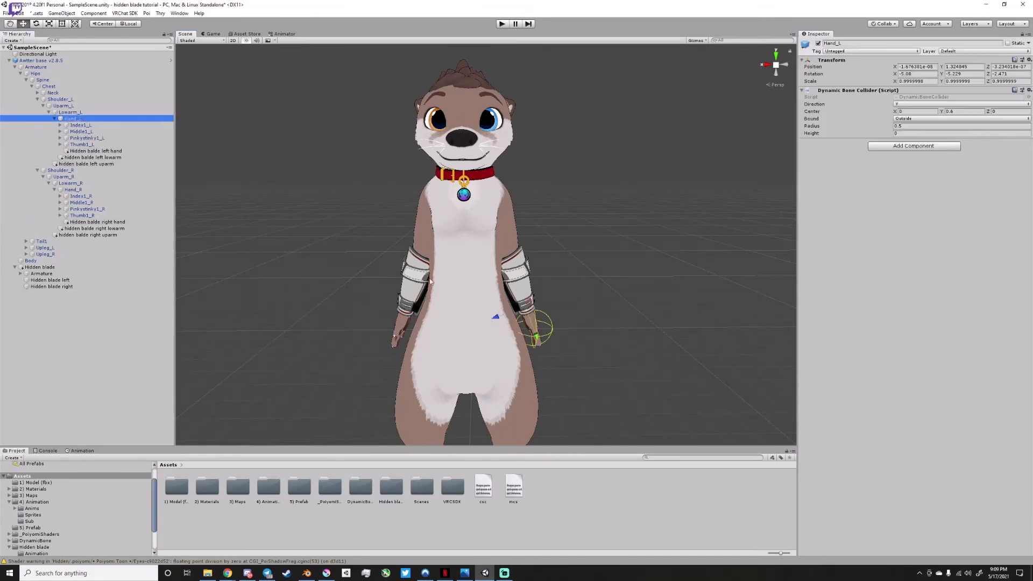
click(76, 99)
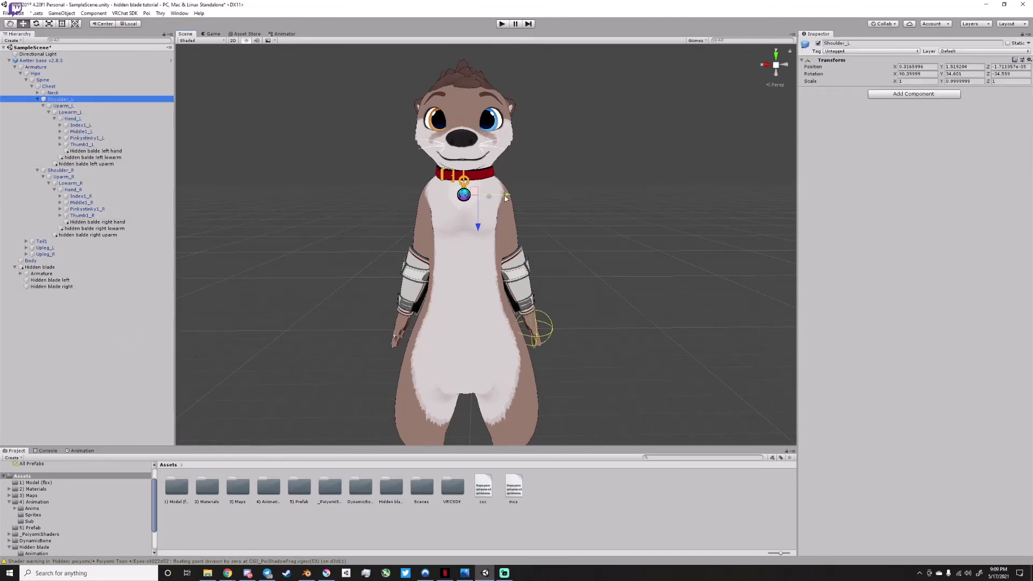
click(36, 24)
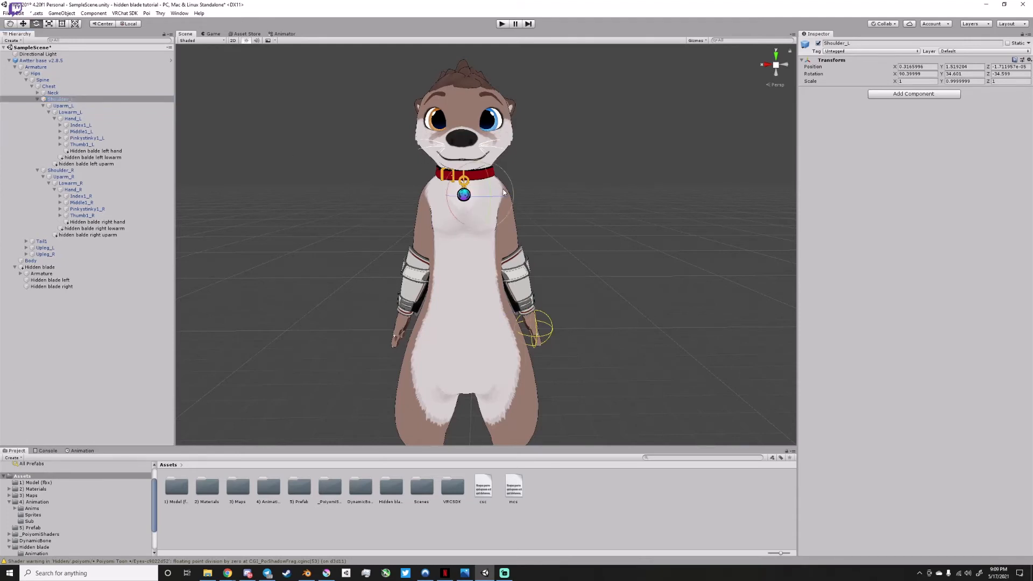
drag(504, 192, 455, 193)
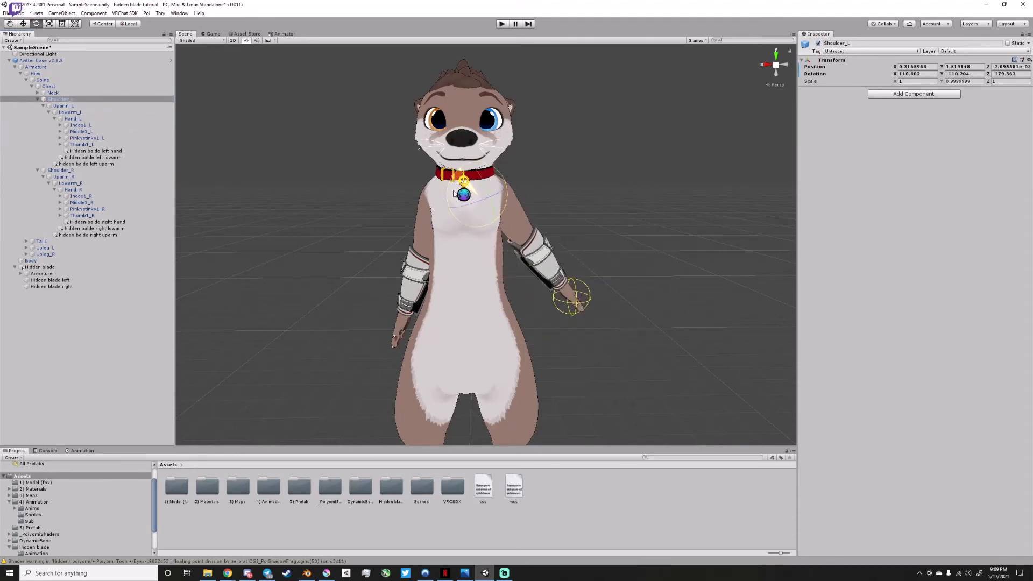
Pose the left arm with its forearm raised forward and wrist bent by rotating the Uparm_L, Lowarm_L and Hand_L bones.
click(101, 106)
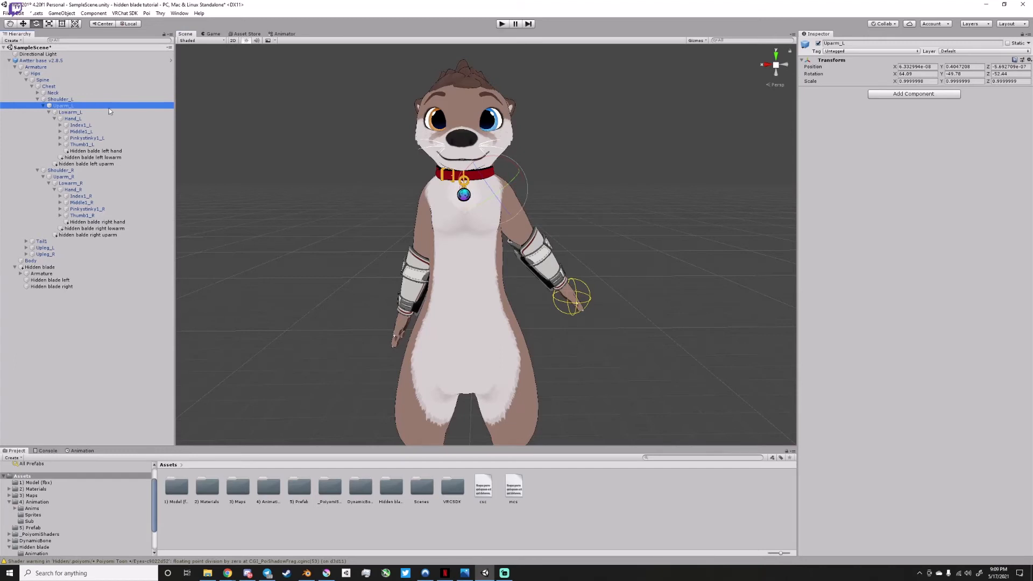
drag(500, 209, 240, 258)
click(102, 112)
click(424, 235)
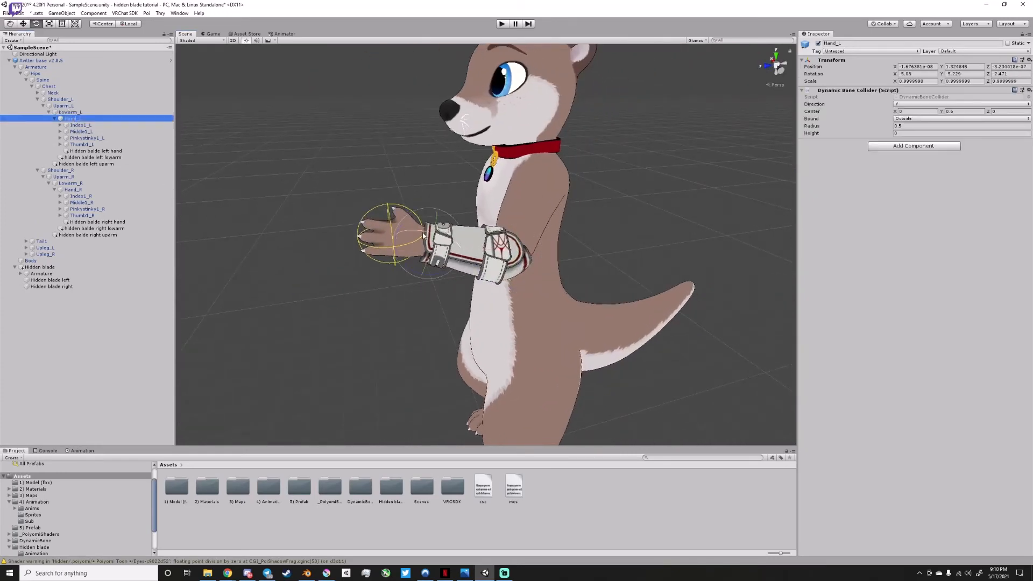
drag(424, 235, 593, 291)
Undo all the left arm bone rotations back to the original pose.
key(ctrl+z)
key(ctrl+z)
key(ctrl+z)
key(ctrl+z)
key(ctrl+z)
key(ctrl+z)
key(ctrl+z)
scroll(523, 234, down, 5)
alt+drag(527, 229, 573, 197)
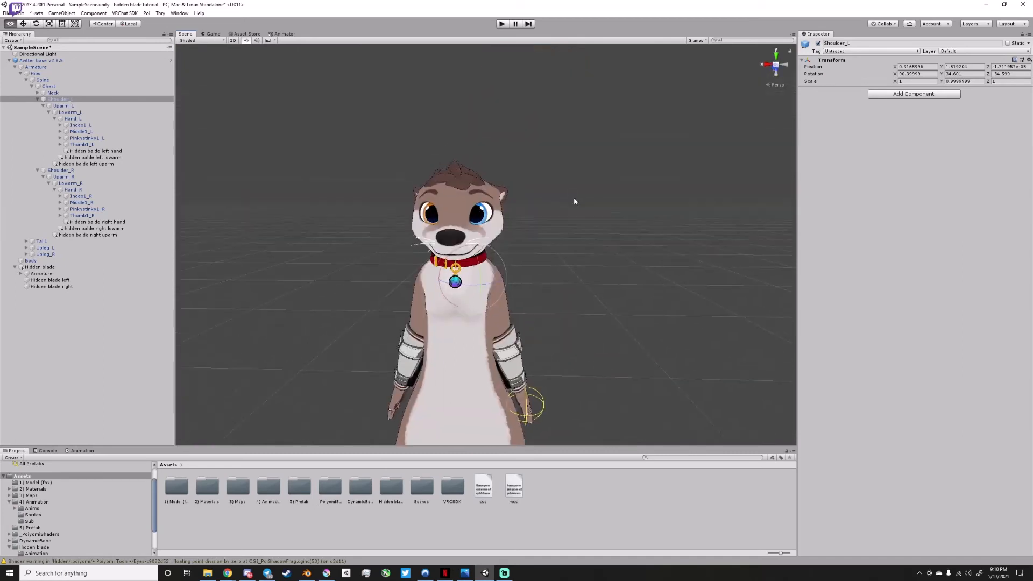